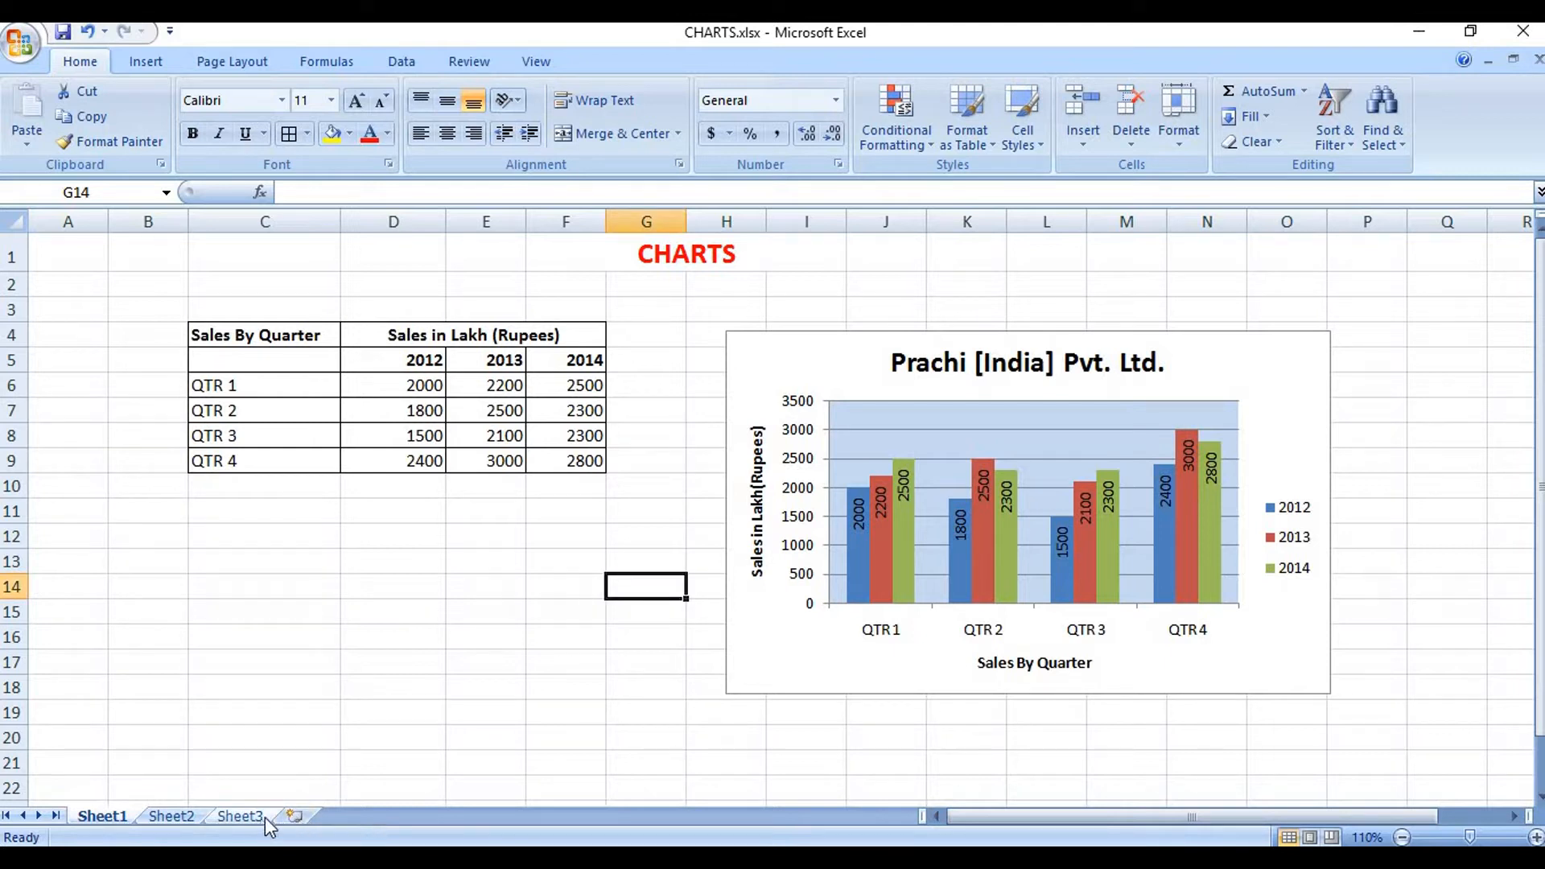
# Step: Add a new blank worksheet to the workbook and return to Sheet1
pyautogui.click(295, 817)
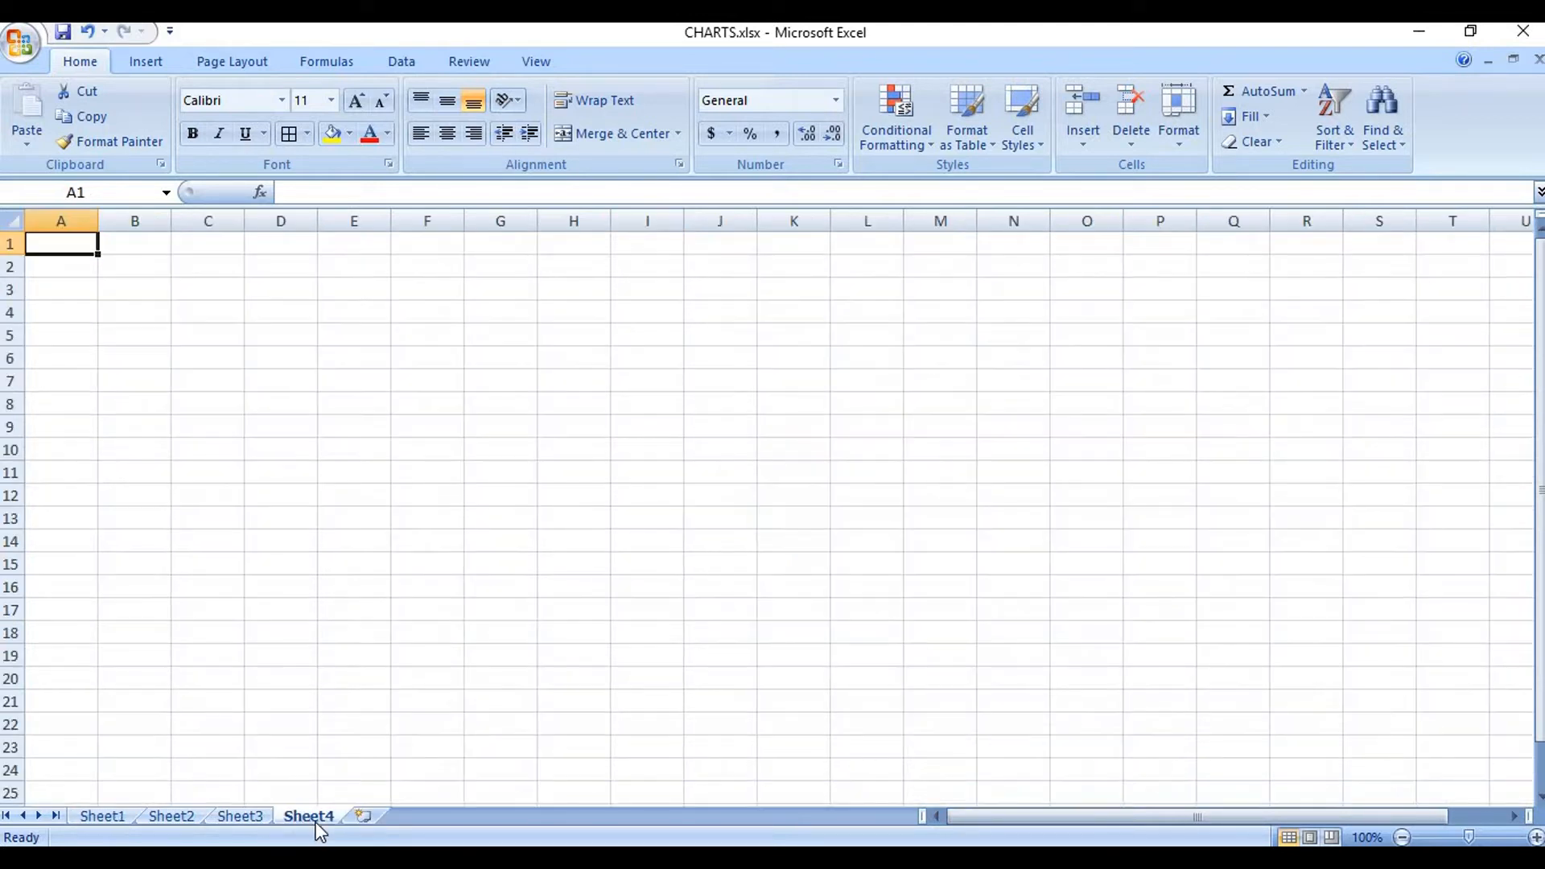
pyautogui.click(102, 816)
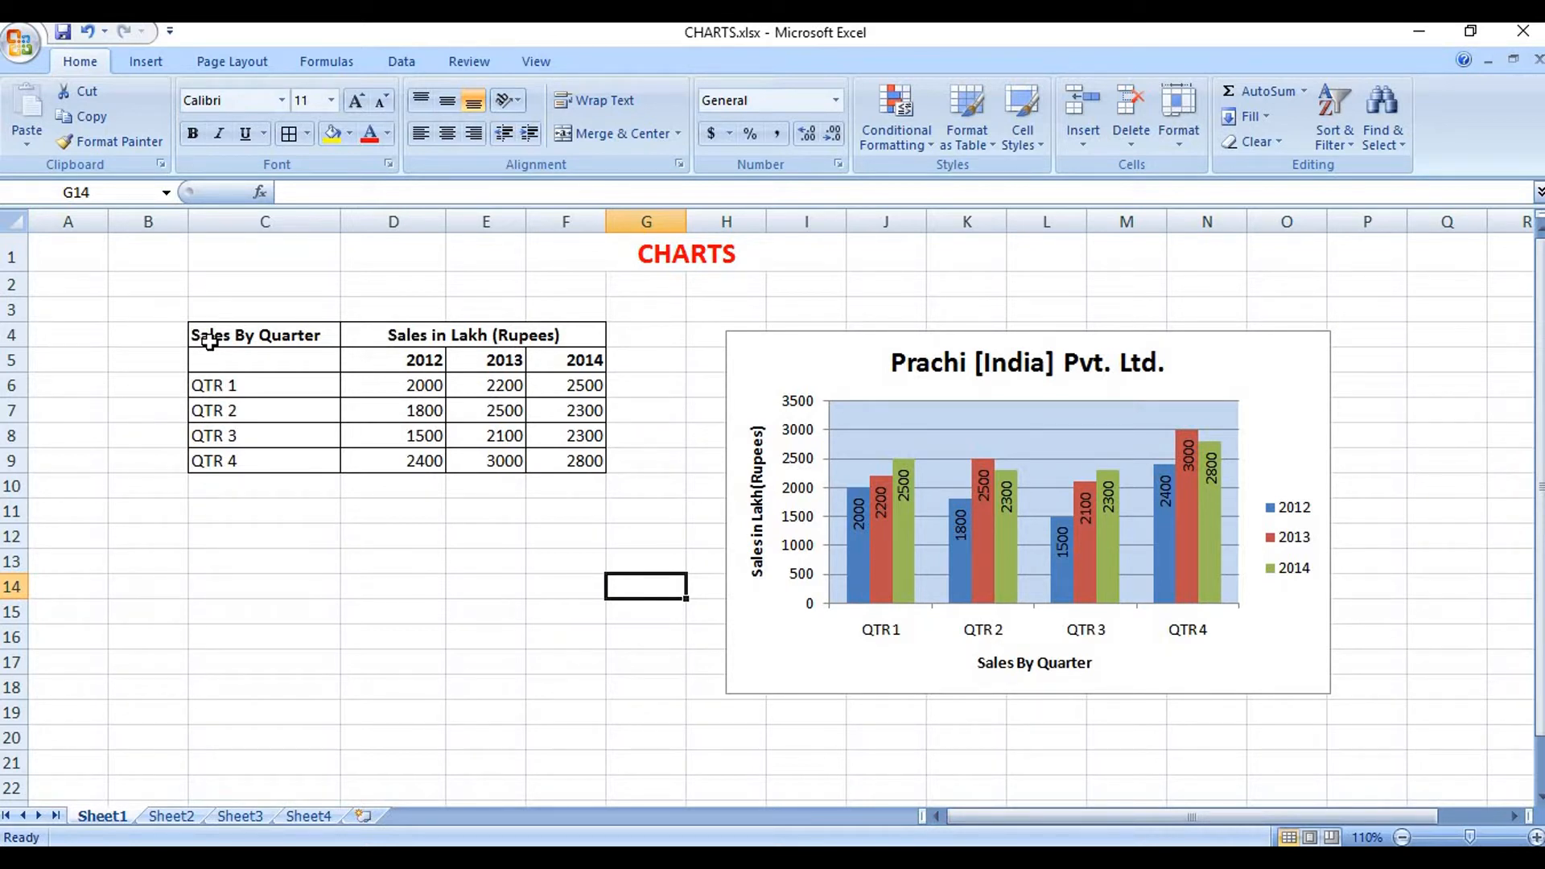
# Step: Review the available chart types from Column through Radar for the sales table C4:F9 without inserting one
pyautogui.moveTo(201, 334); pyautogui.dragTo(338, 451)
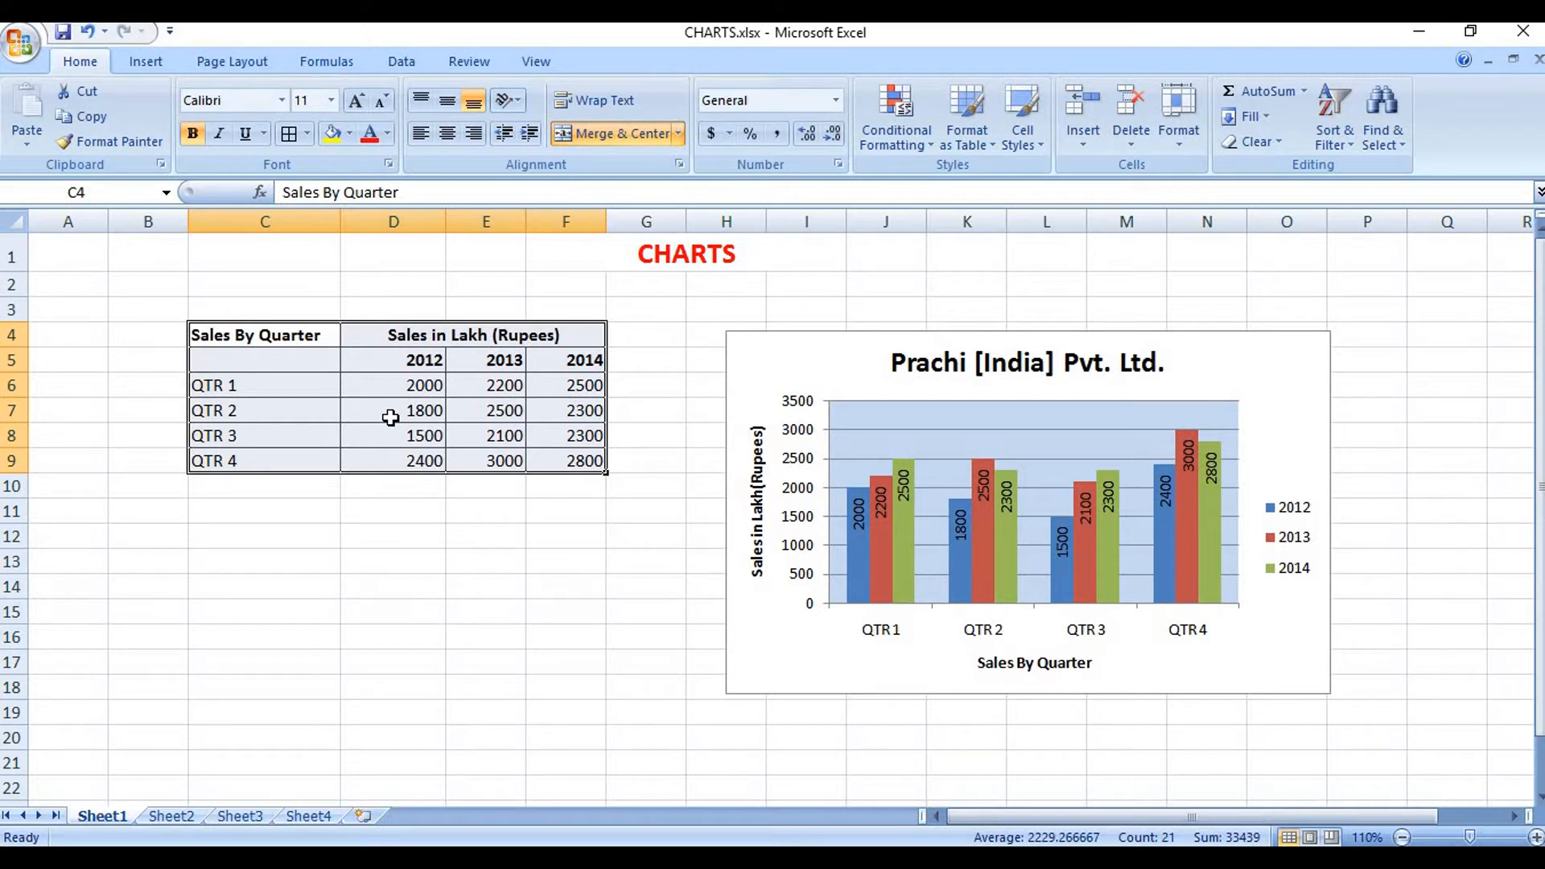
pyautogui.click(164, 60)
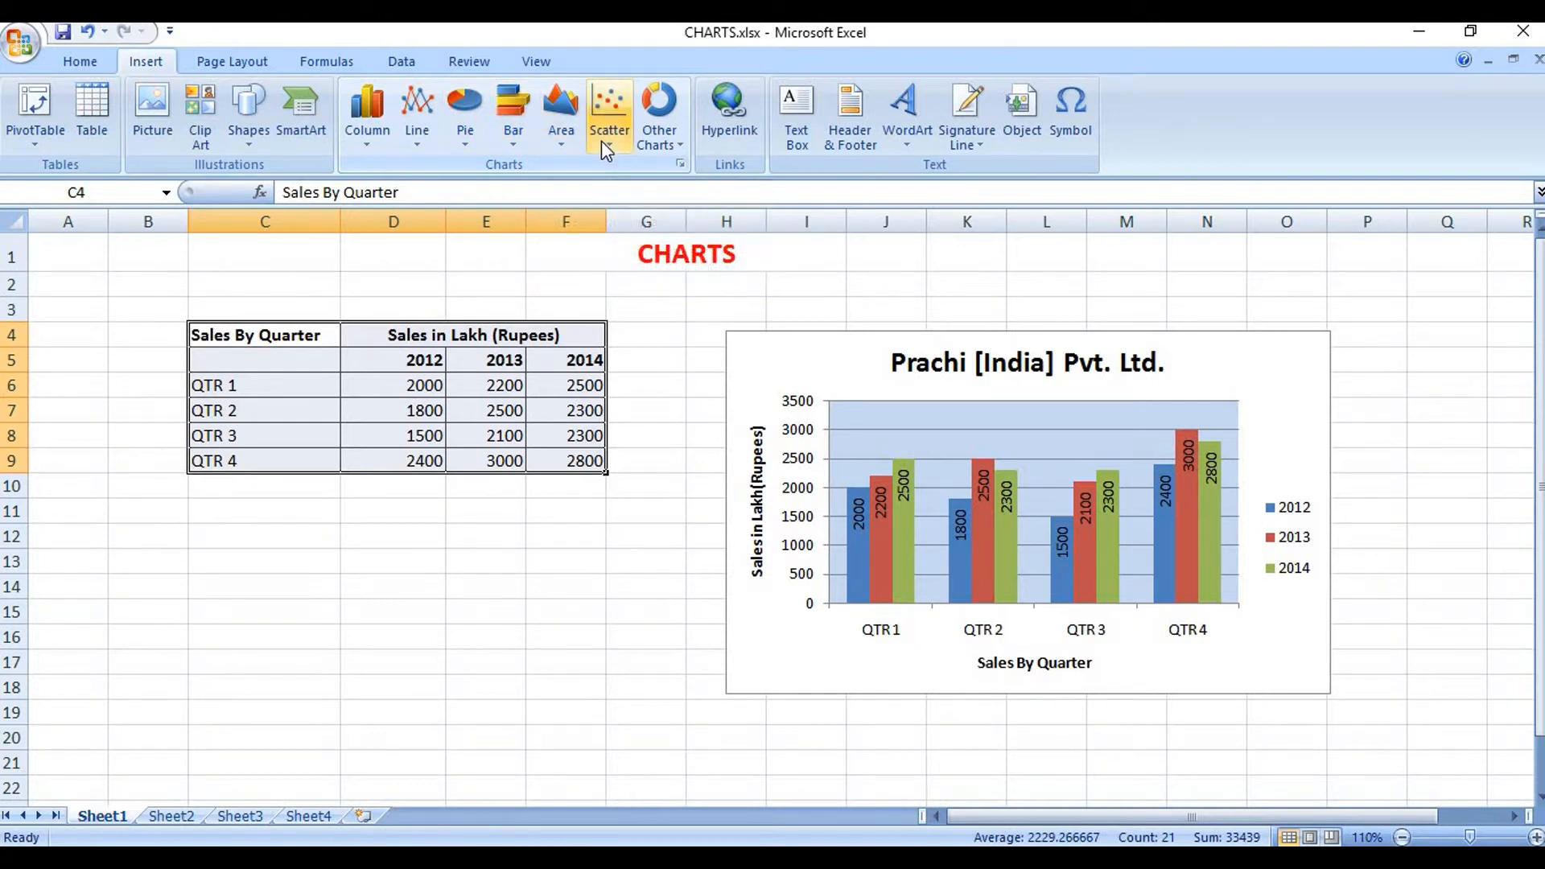
pyautogui.click(679, 164)
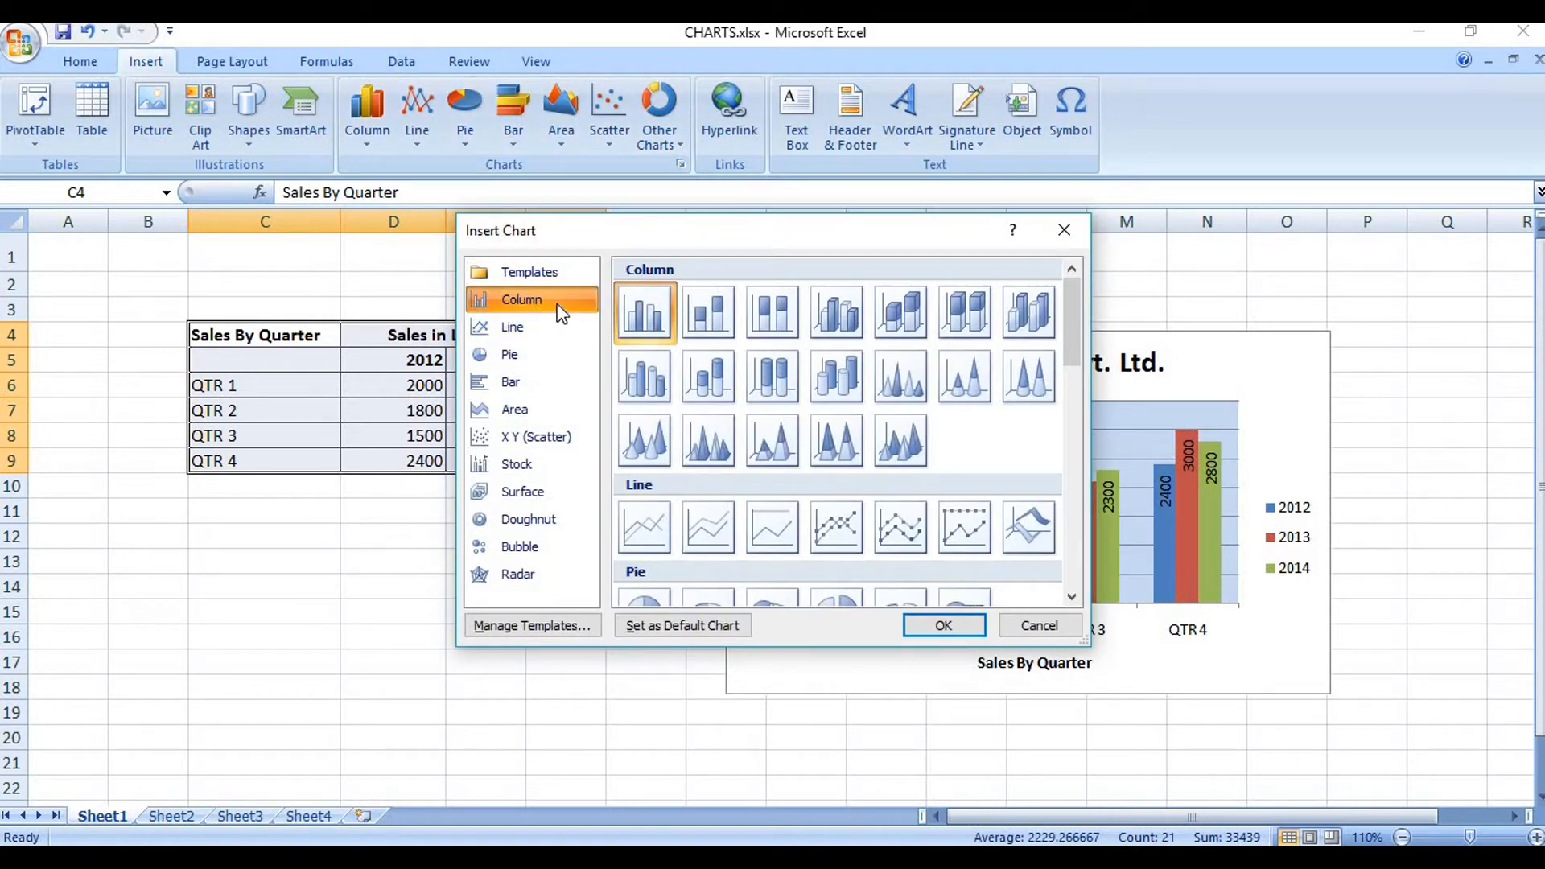
pyautogui.click(538, 335)
pyautogui.click(533, 362)
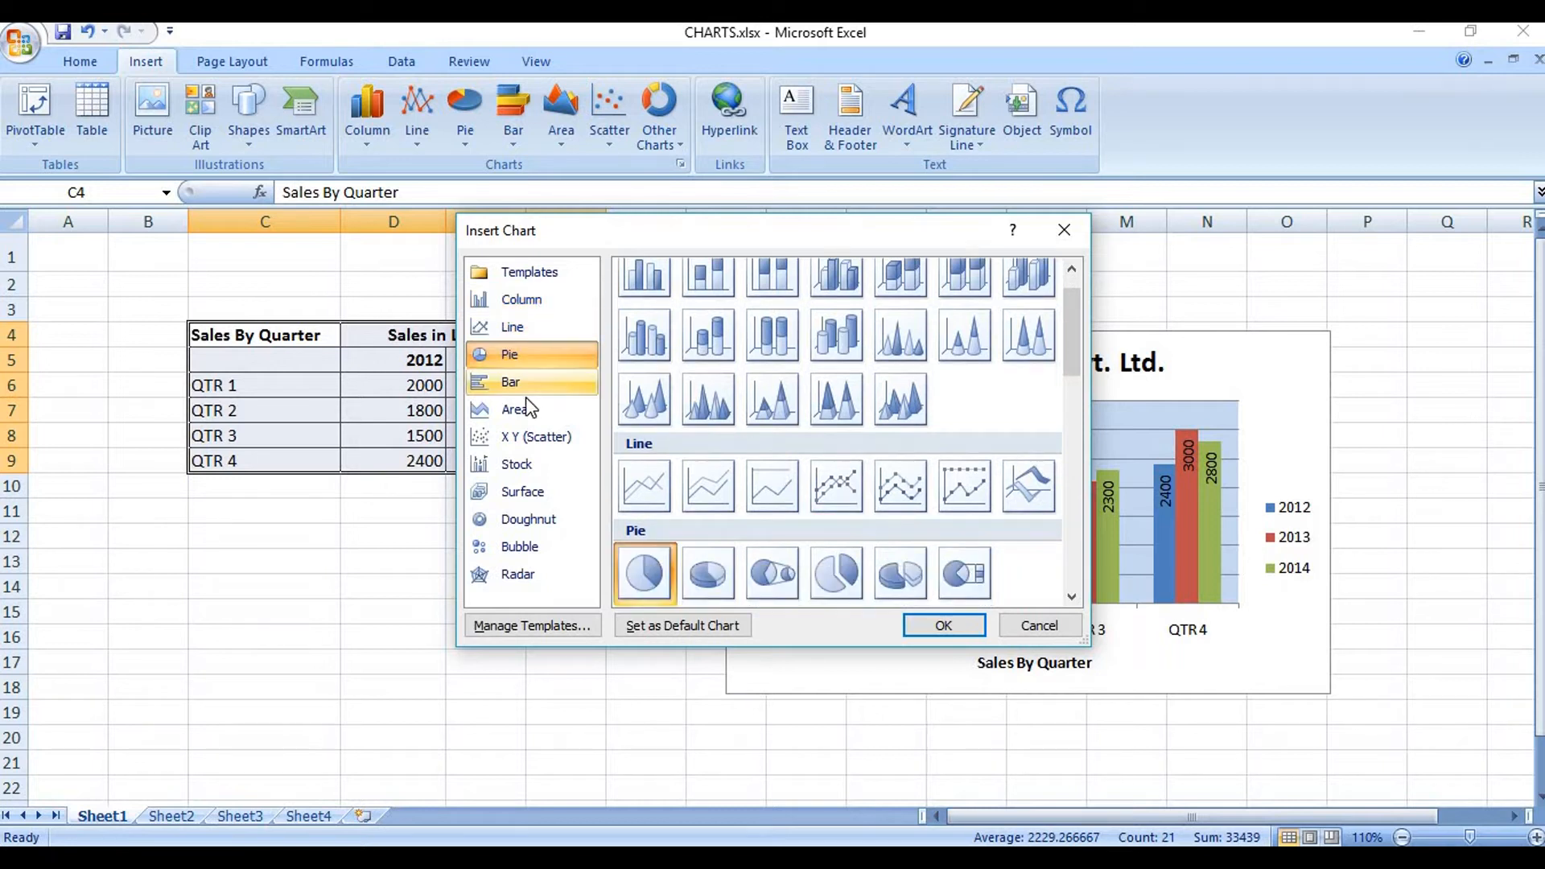
pyautogui.click(520, 388)
pyautogui.click(531, 410)
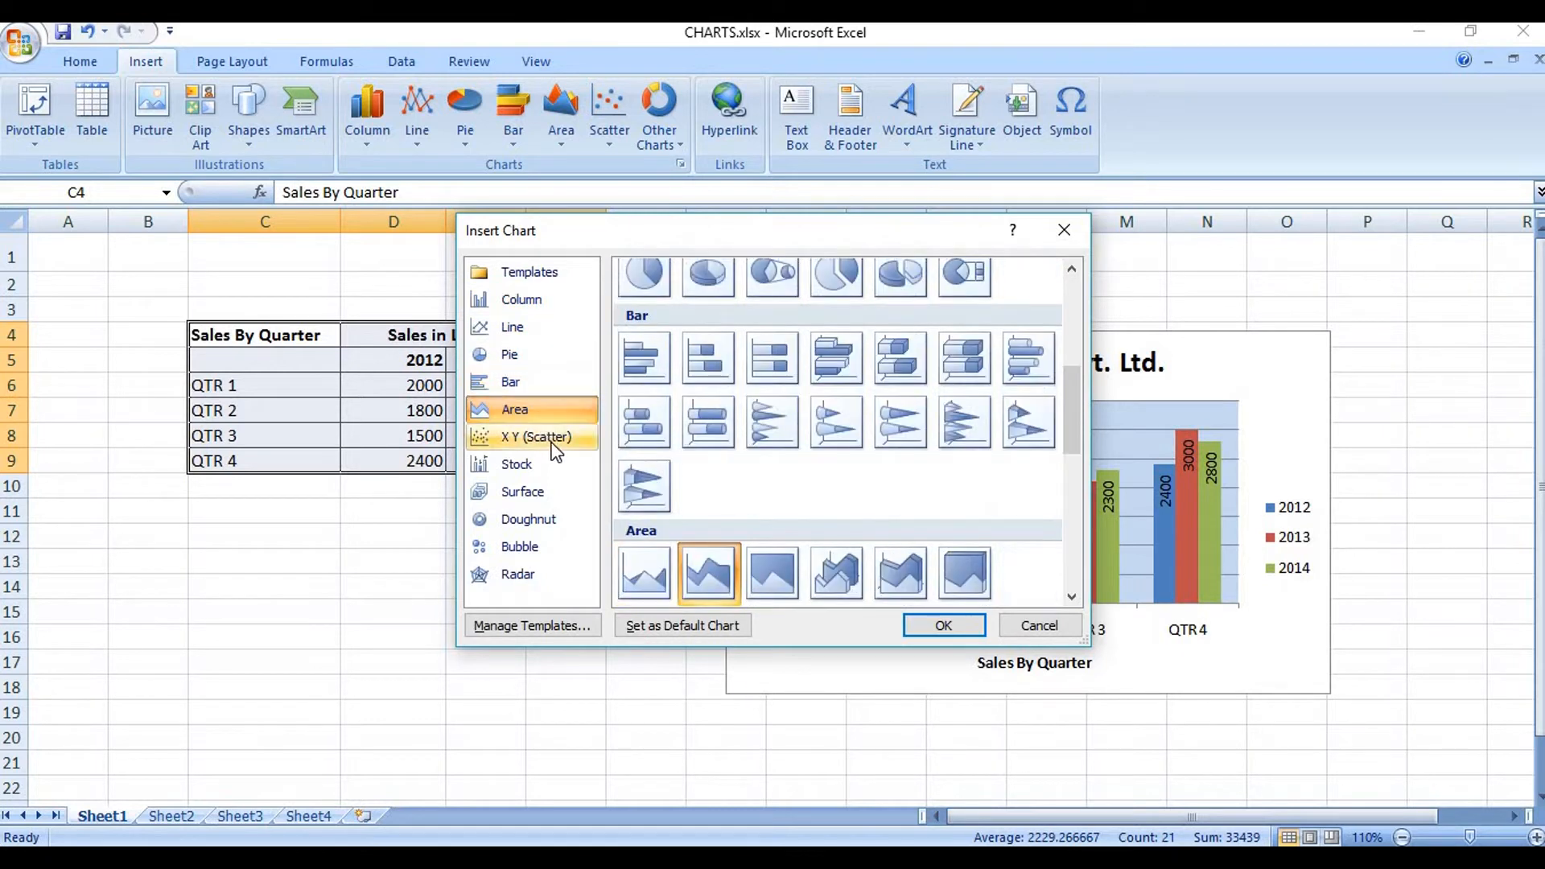
pyautogui.click(554, 439)
pyautogui.click(554, 465)
pyautogui.click(553, 492)
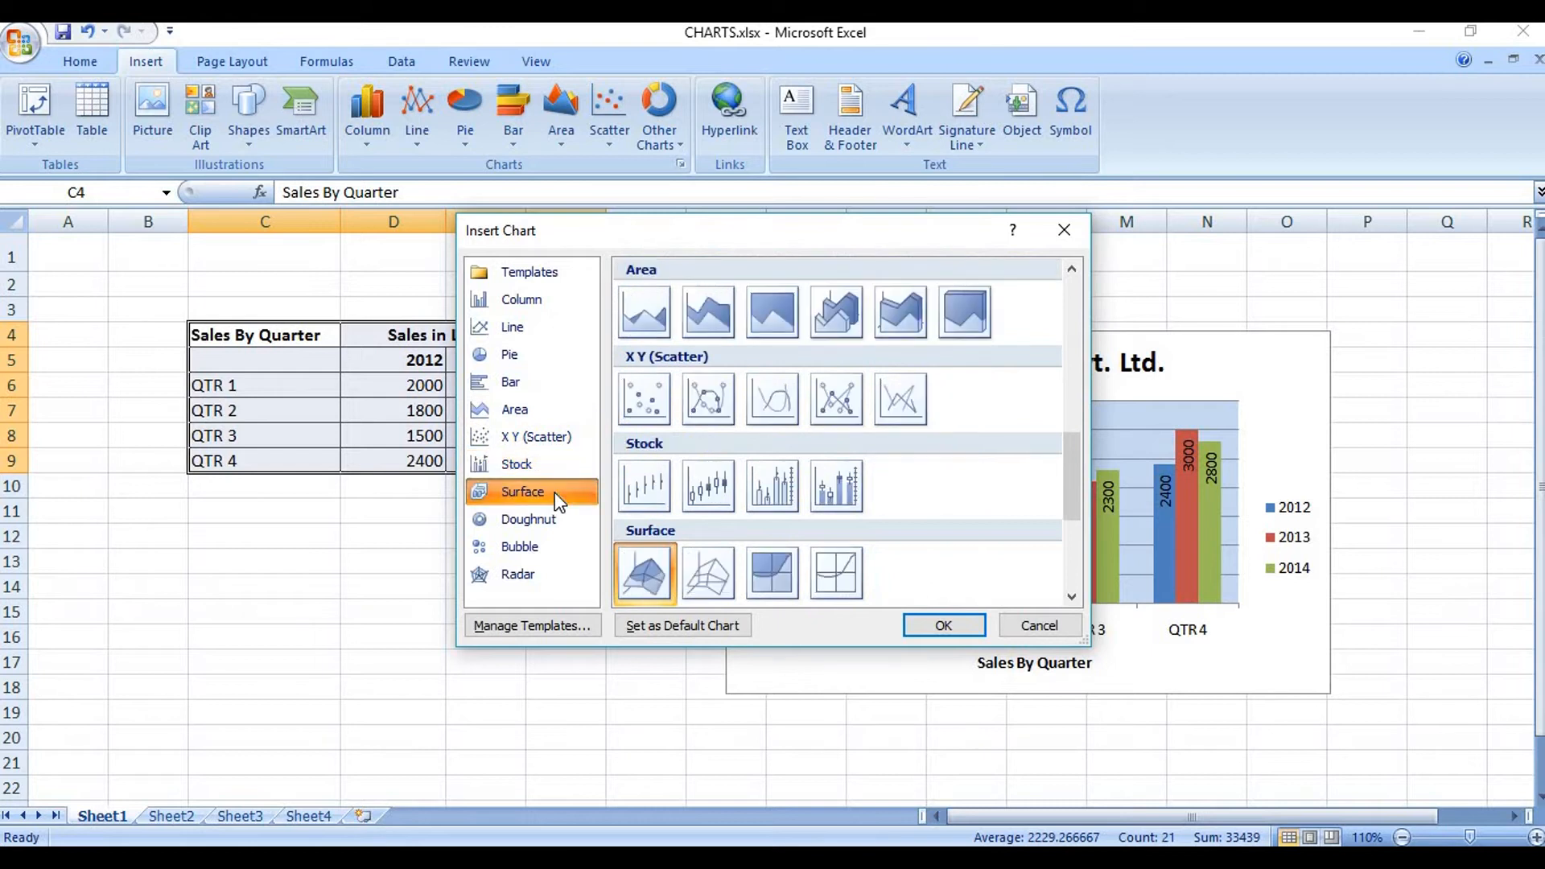
pyautogui.click(553, 519)
pyautogui.click(547, 548)
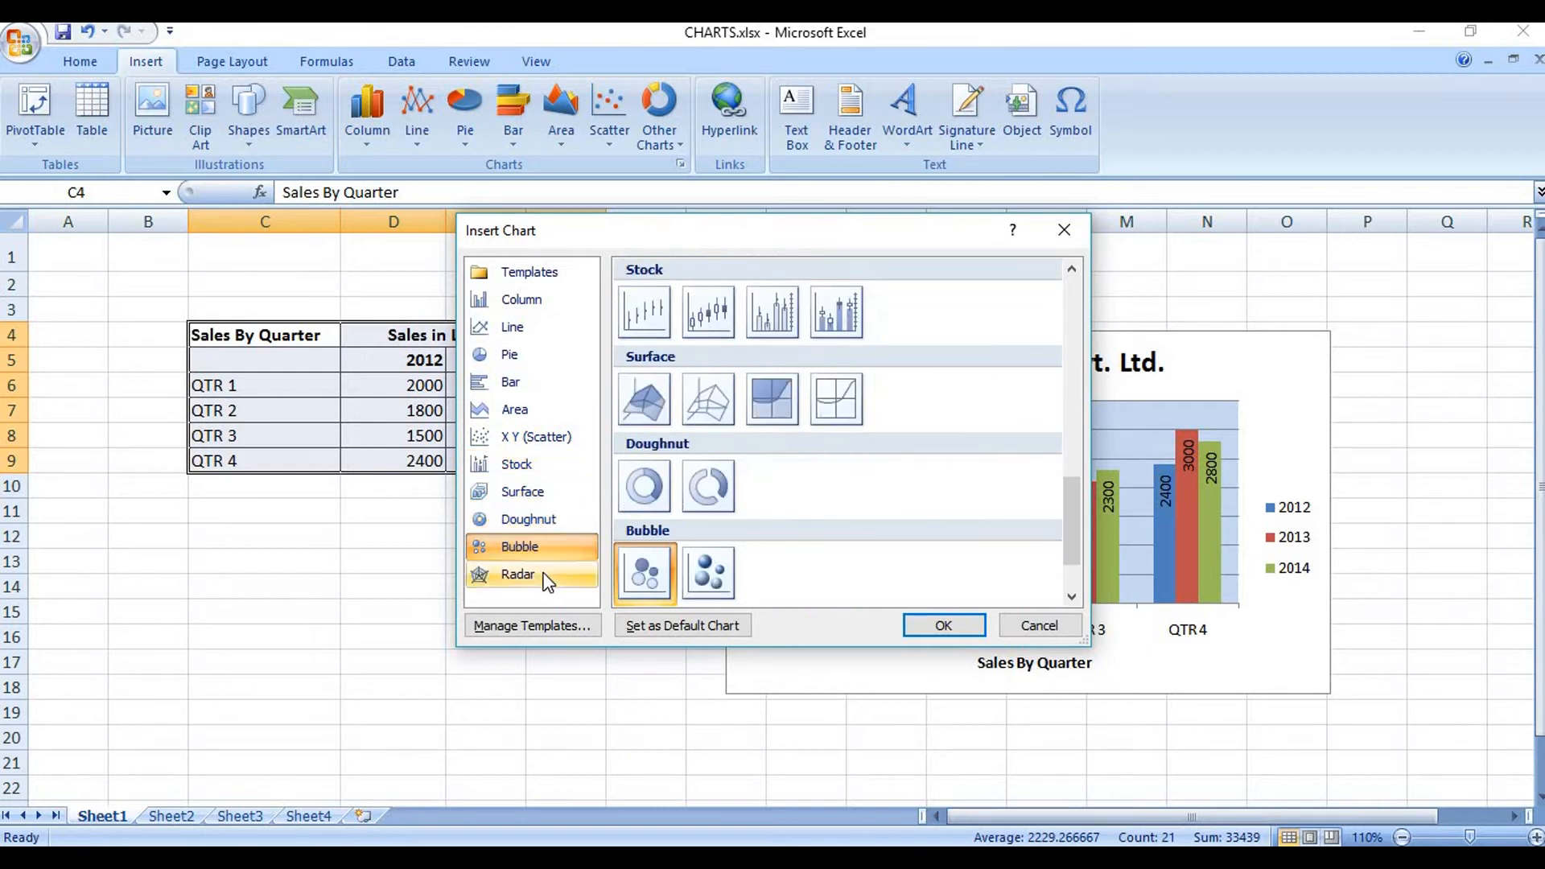
pyautogui.click(544, 574)
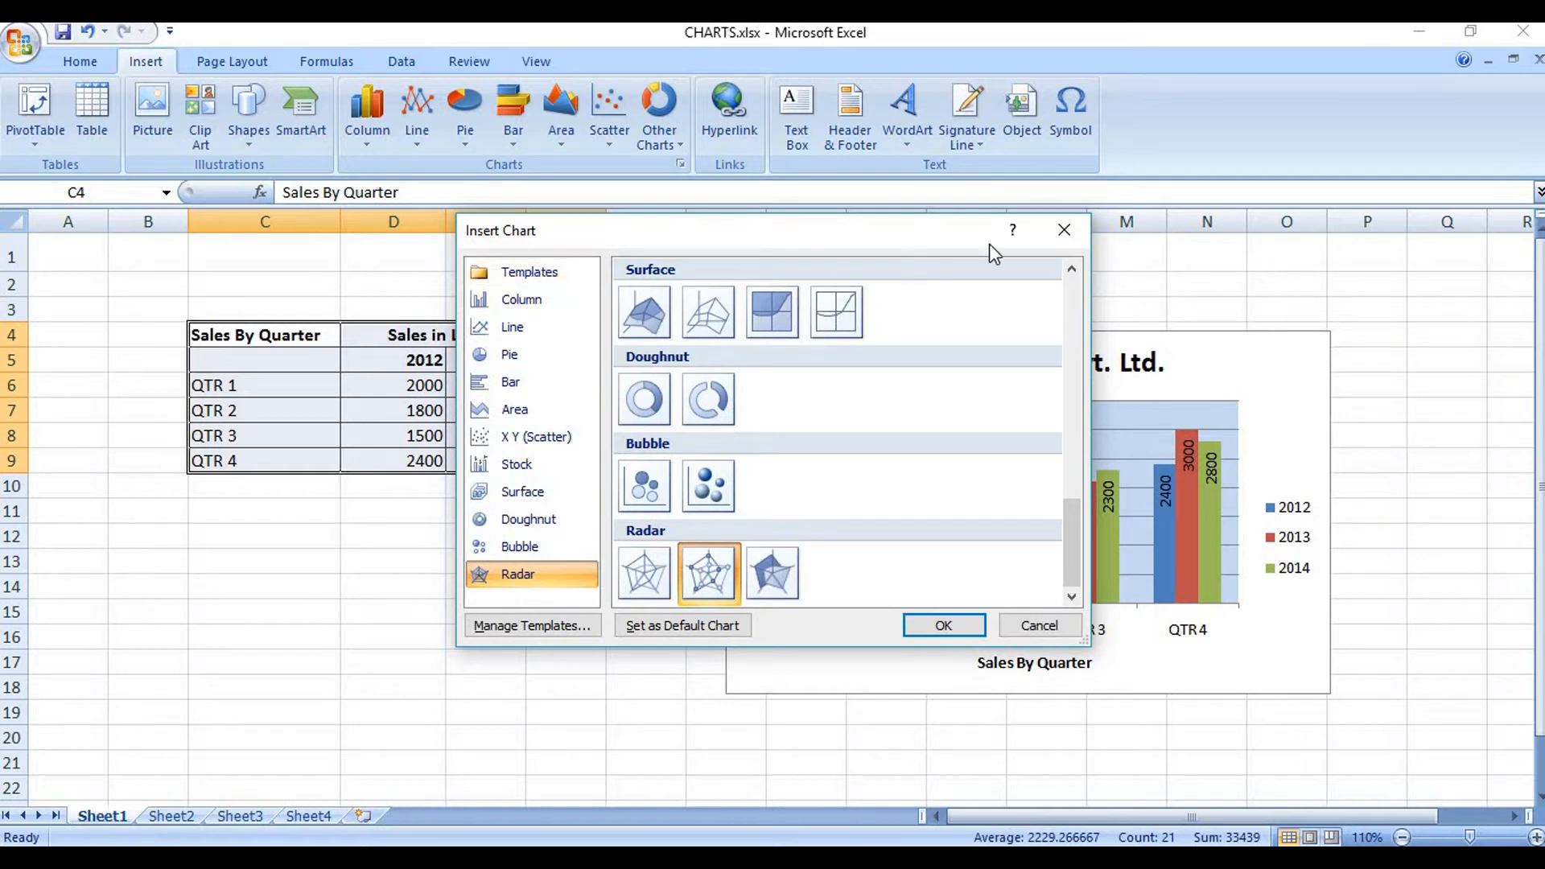
pyautogui.click(1057, 233)
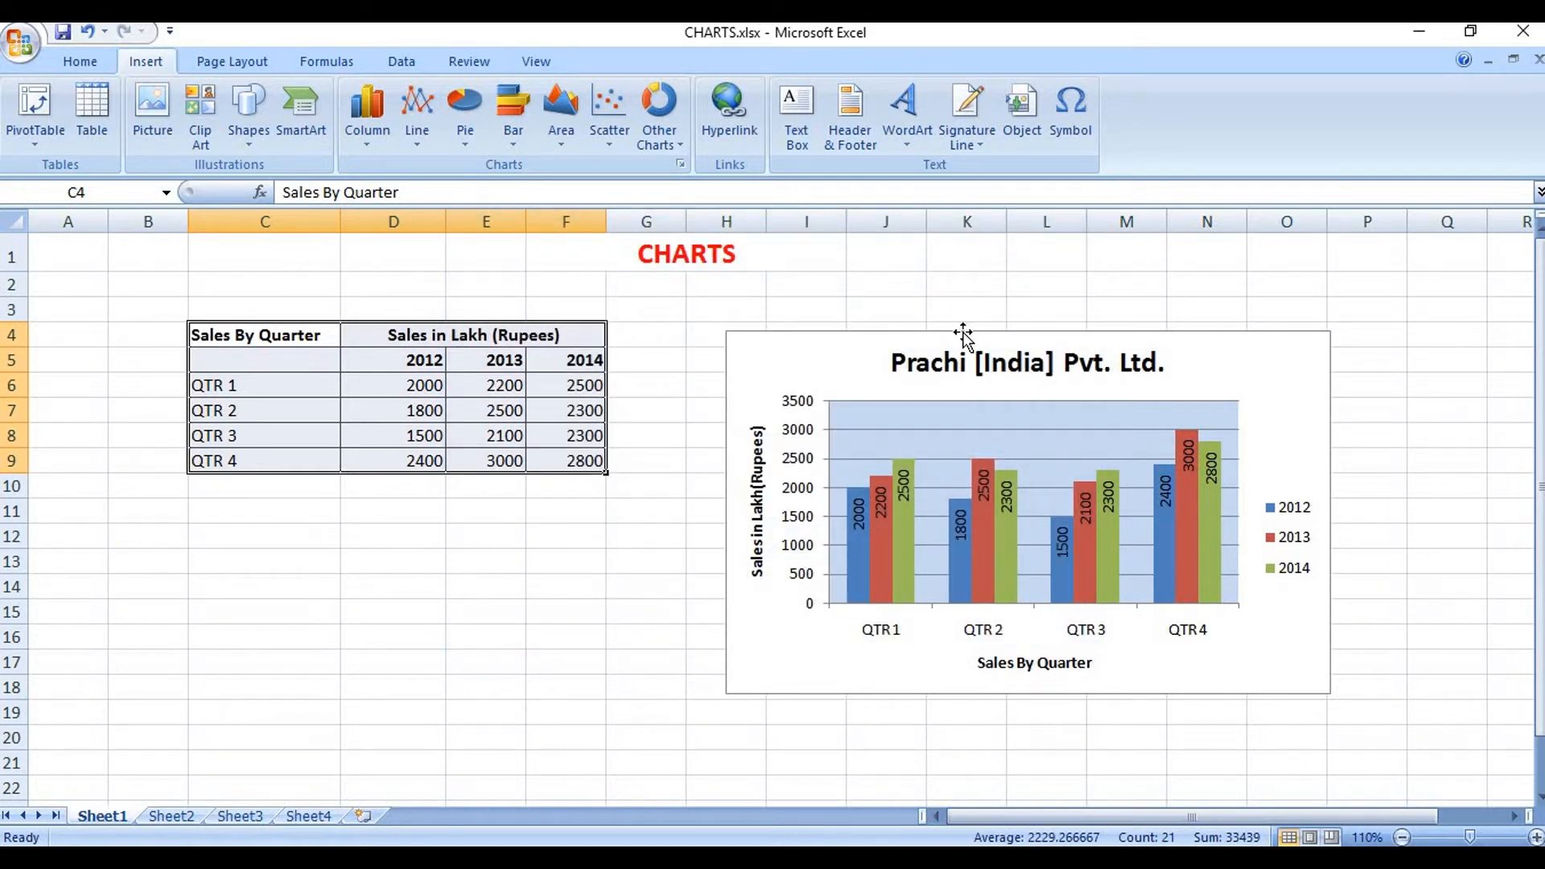
pyautogui.click(889, 334)
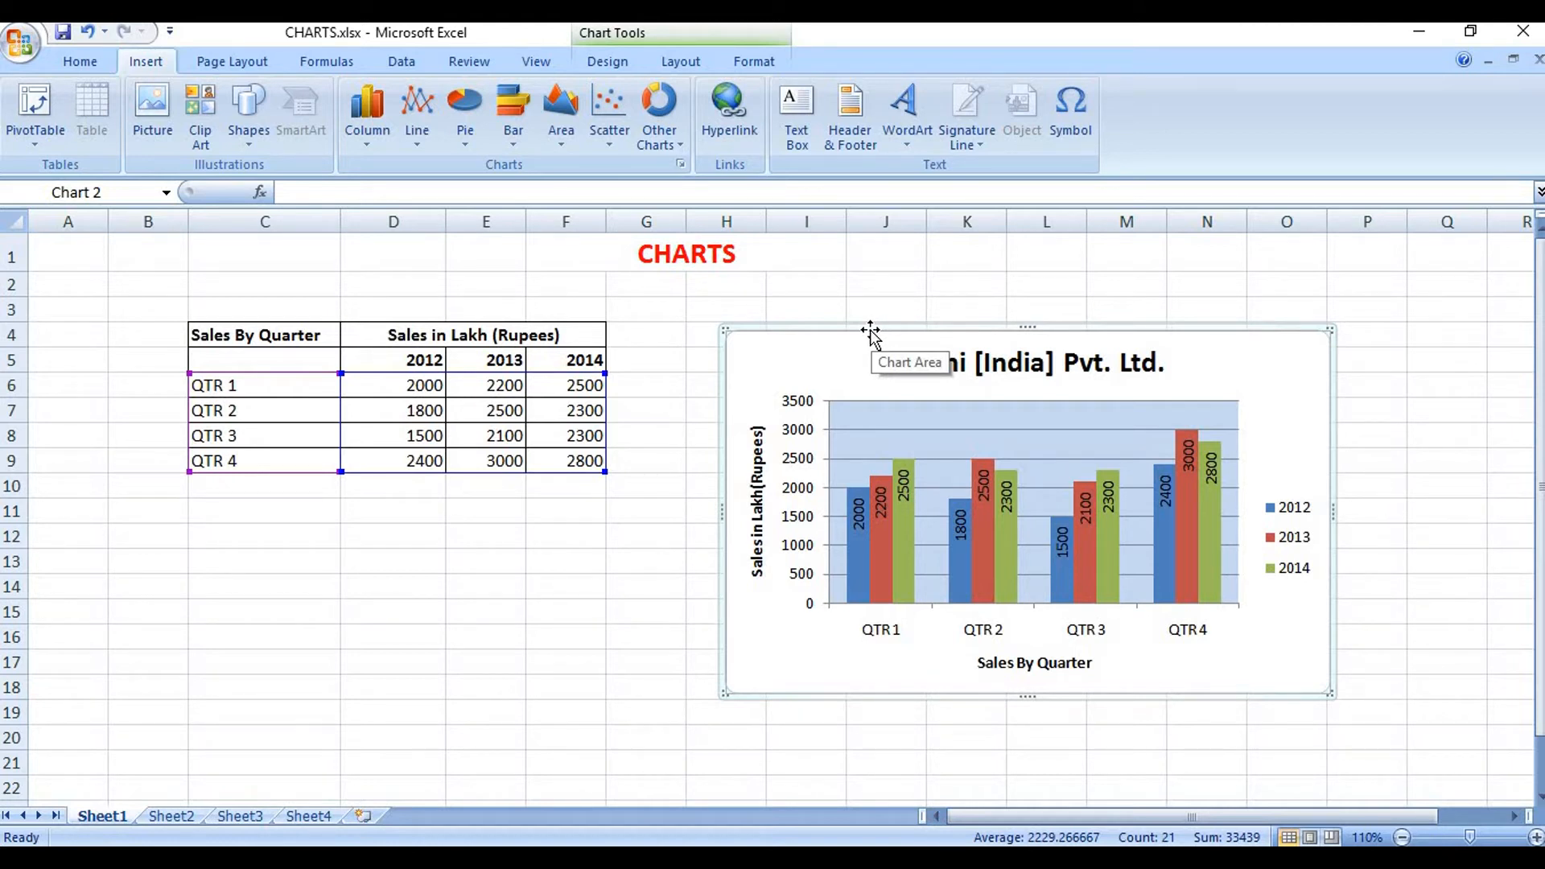
# Step: On Sheet2, insert a 2-D clustered column chart from C7:F10 and place it beside the data table
pyautogui.click(183, 817)
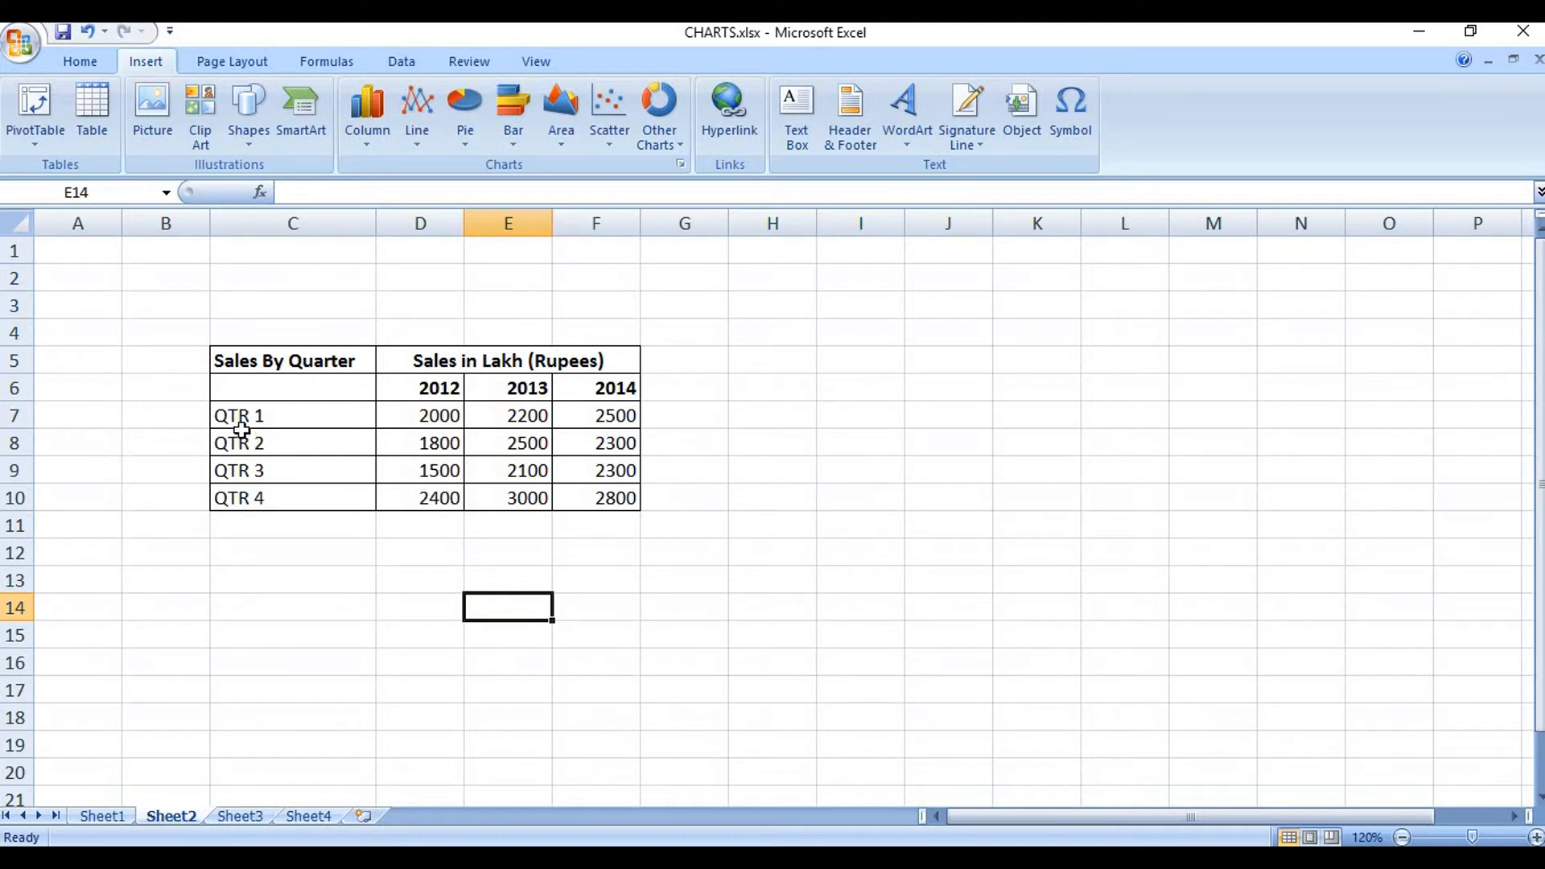
pyautogui.moveTo(227, 415); pyautogui.dragTo(542, 500)
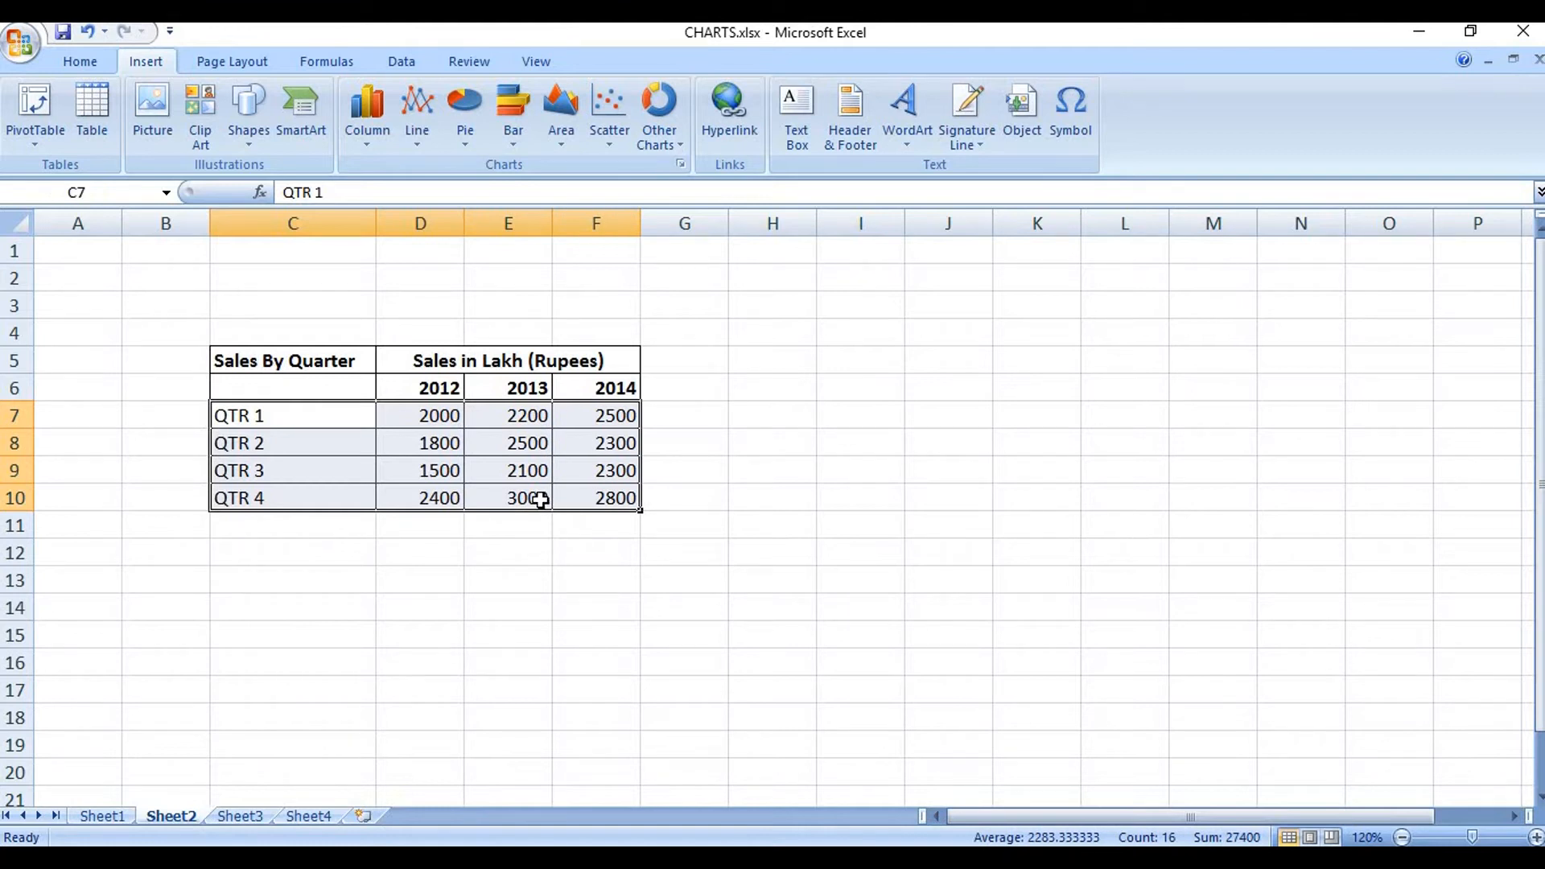
pyautogui.click(76, 63)
pyautogui.click(144, 62)
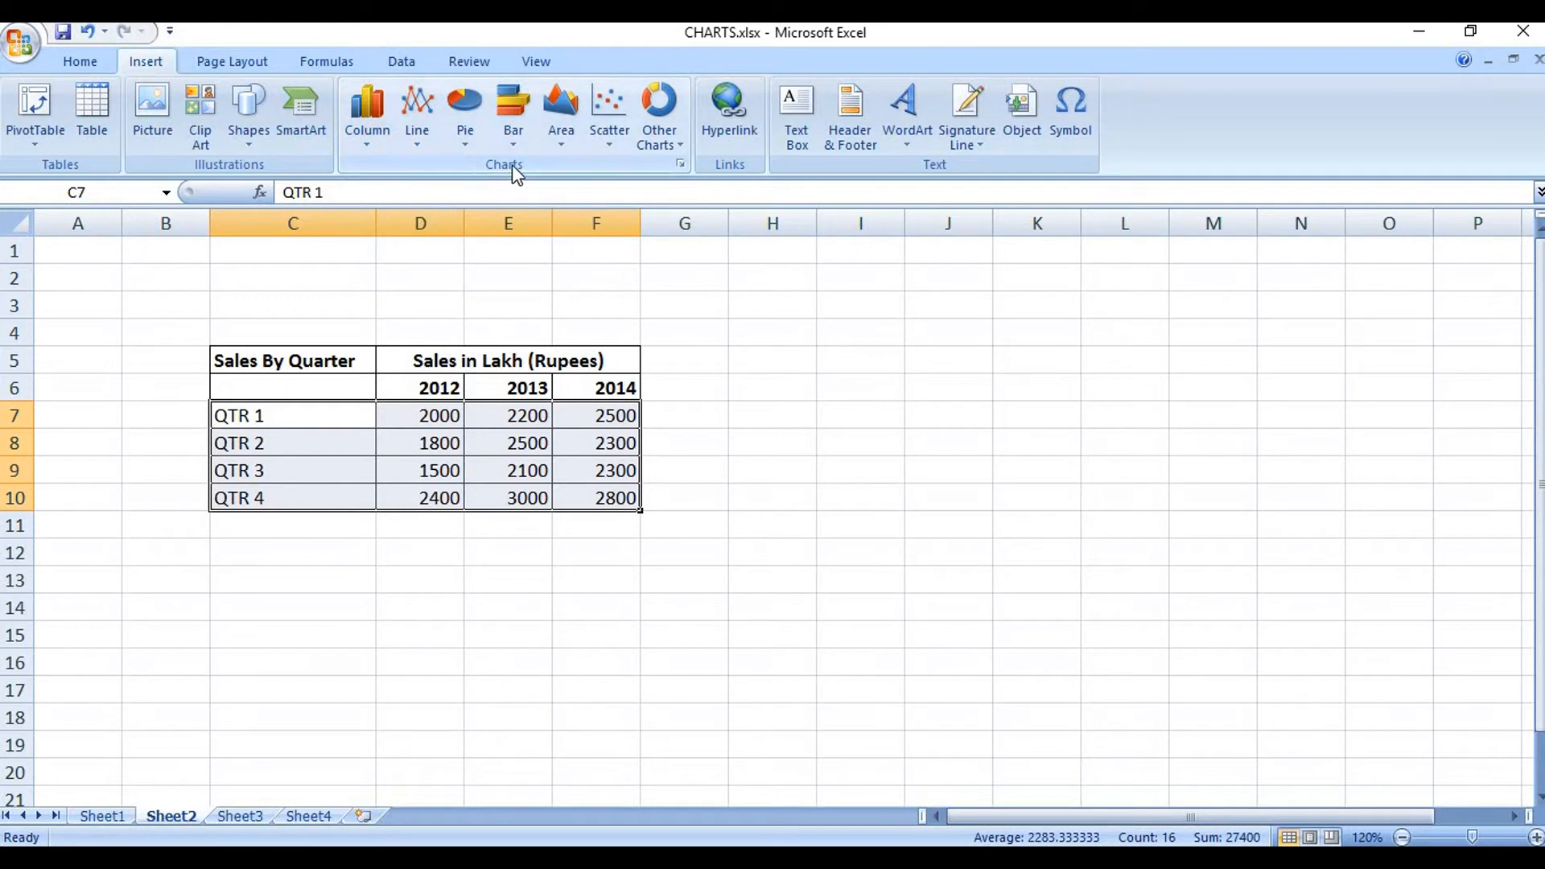
pyautogui.click(359, 146)
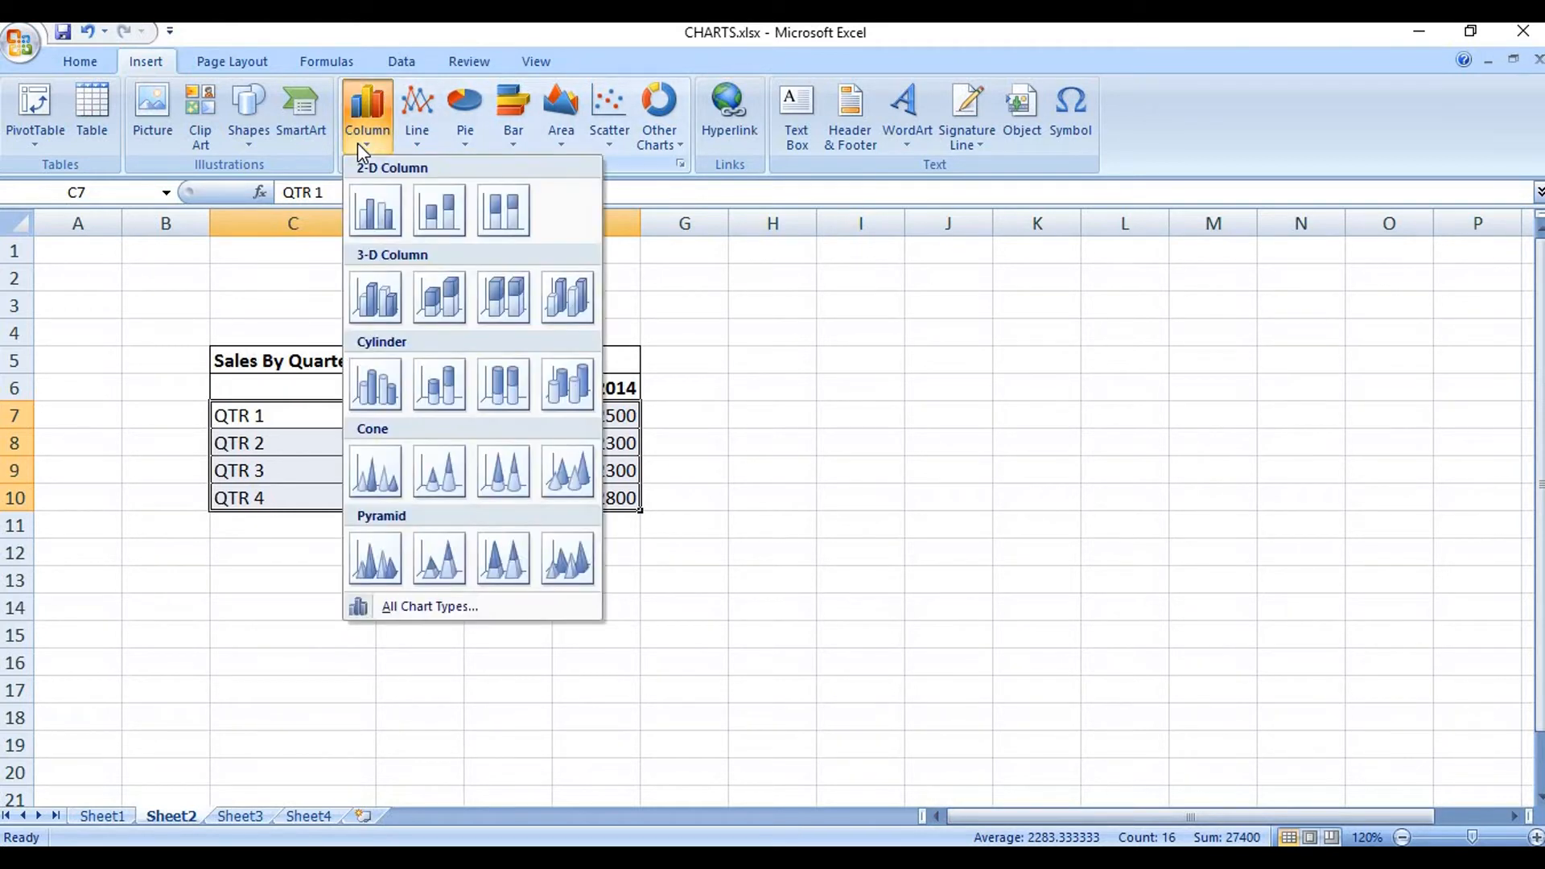
pyautogui.click(386, 220)
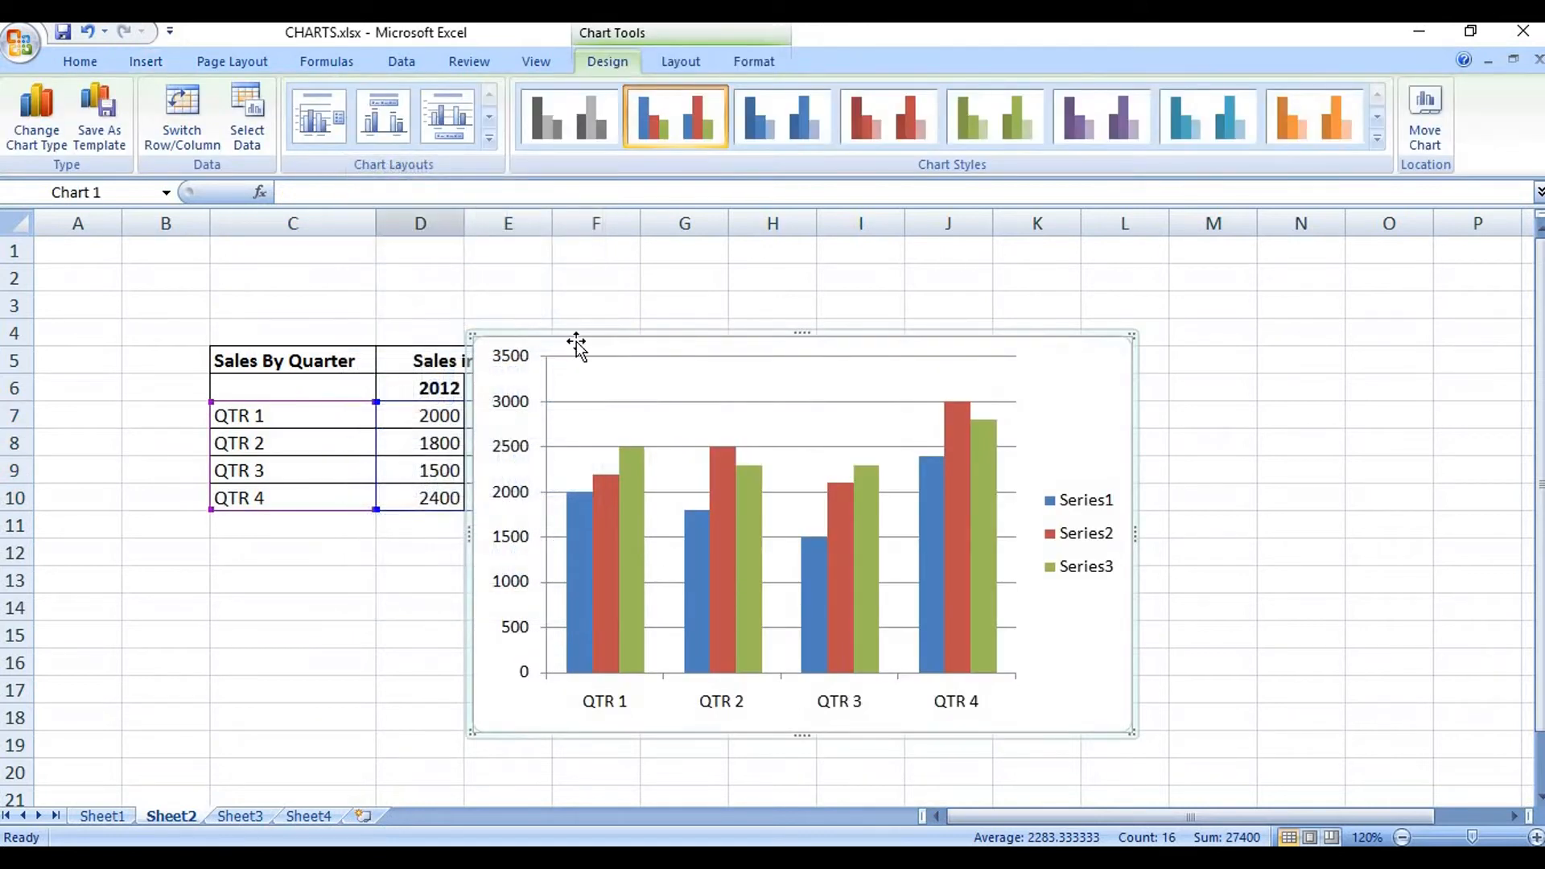
pyautogui.moveTo(644, 341); pyautogui.dragTo(890, 286)
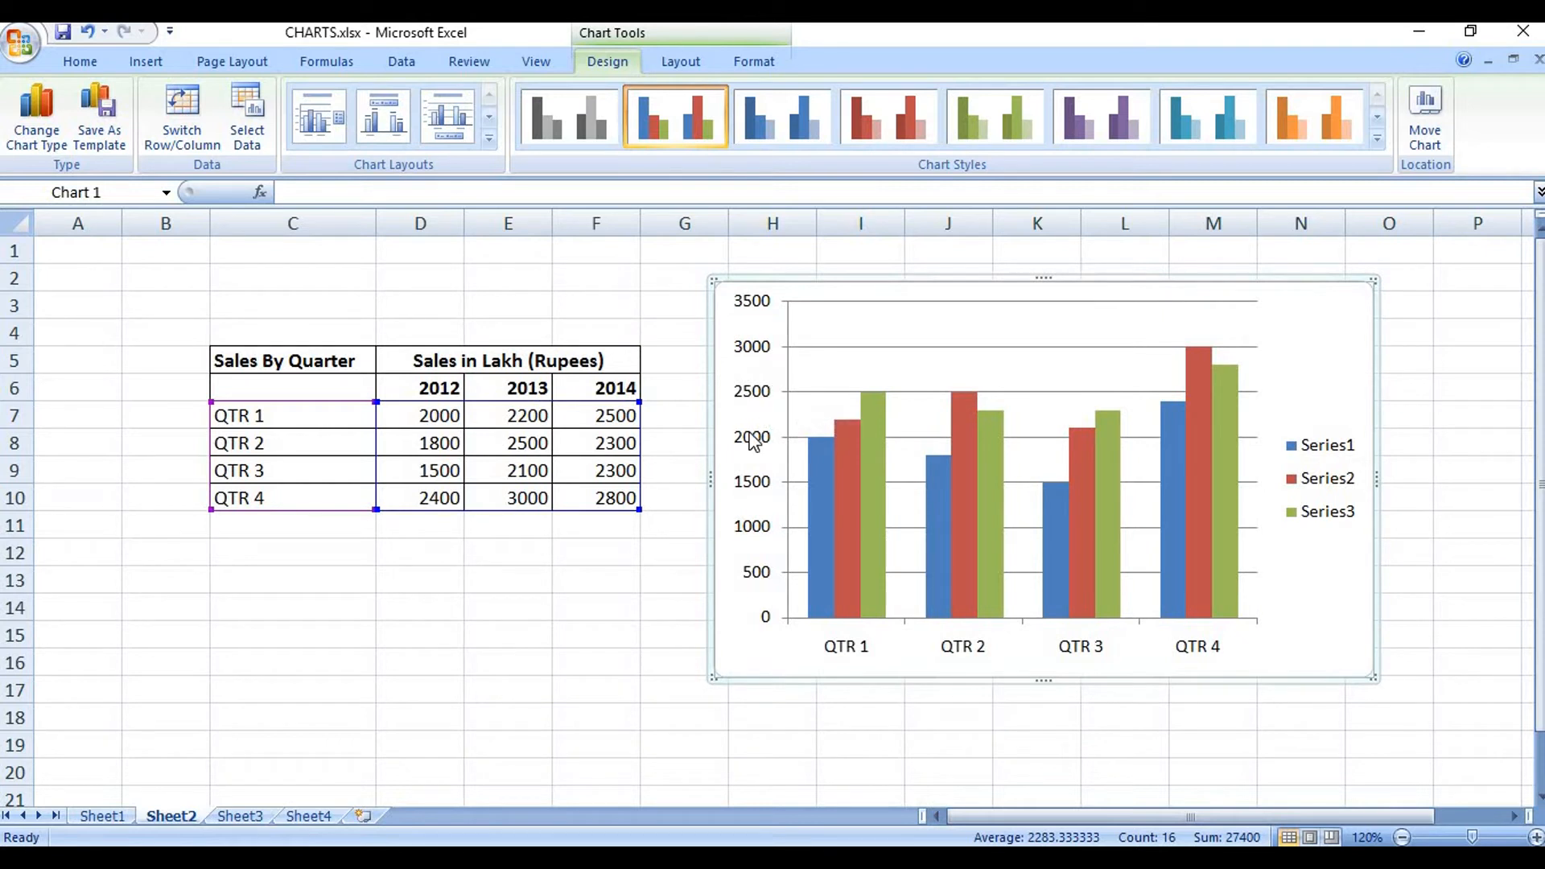
# Step: Compare the Sheet2 chart with the finished chart on Sheet1, checking its title, axis titles, legend and data labels
pyautogui.click(111, 816)
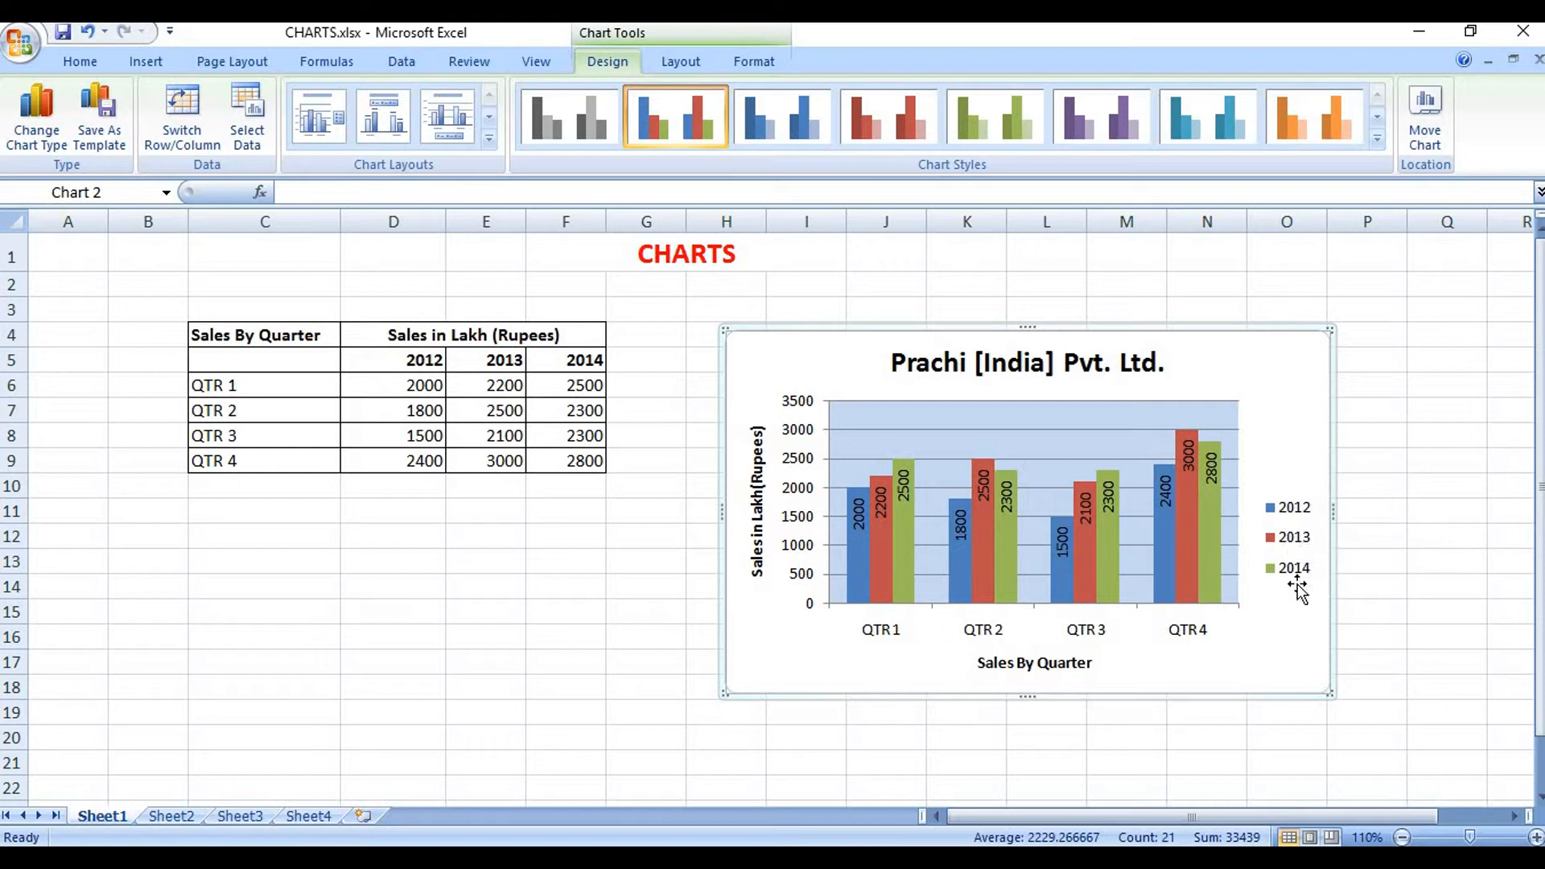
pyautogui.click(166, 816)
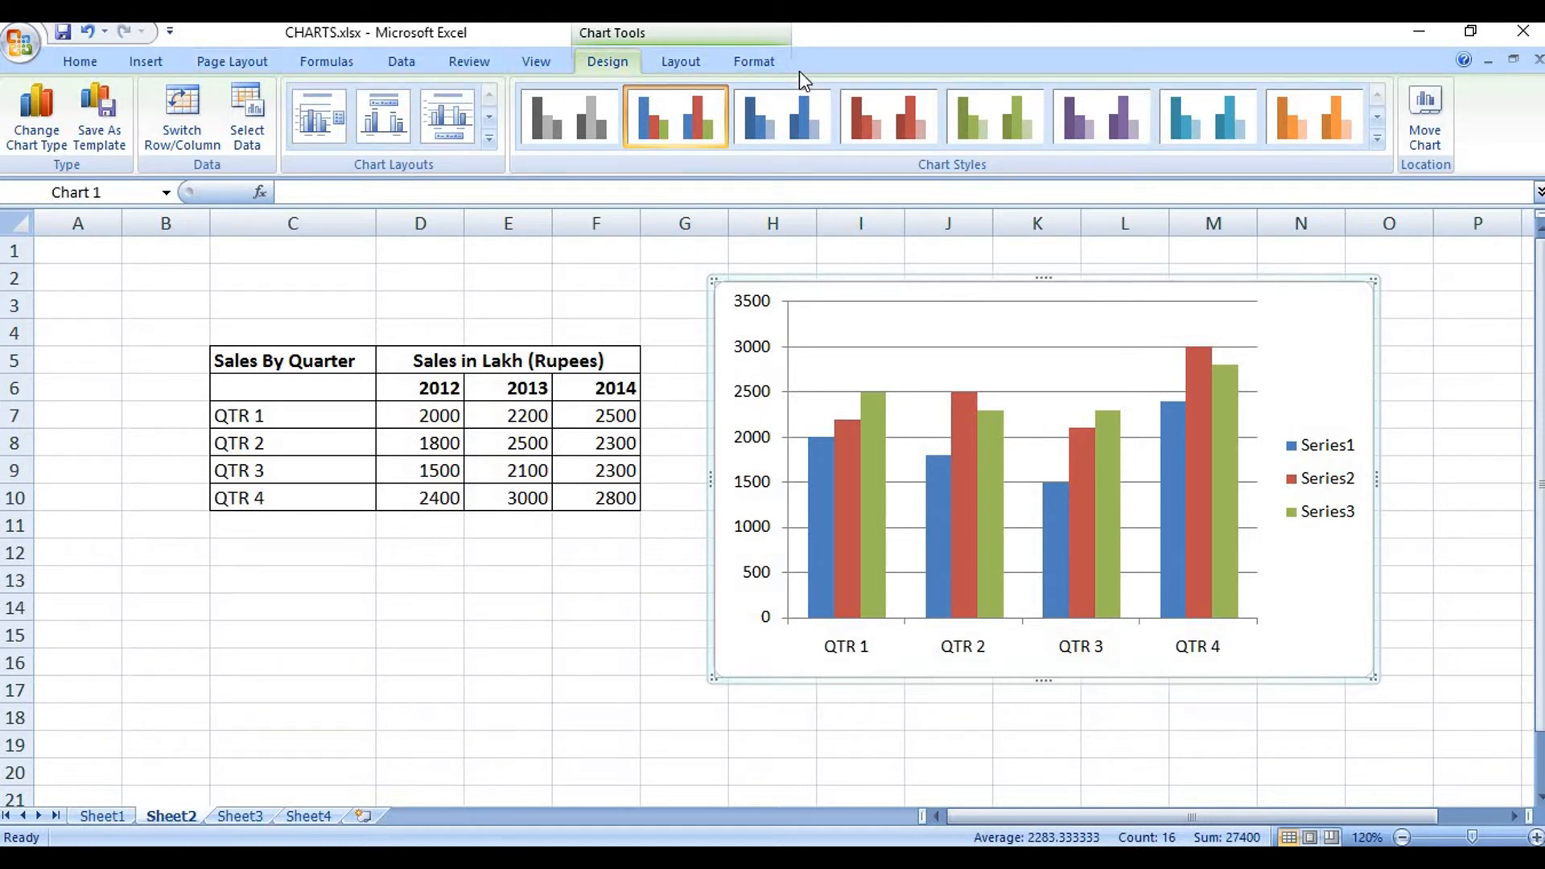
# Step: Compare the commands offered with an empty cell selected against the Design, Layout and Format chart tools offered with the chart selected
pyautogui.click(428, 643)
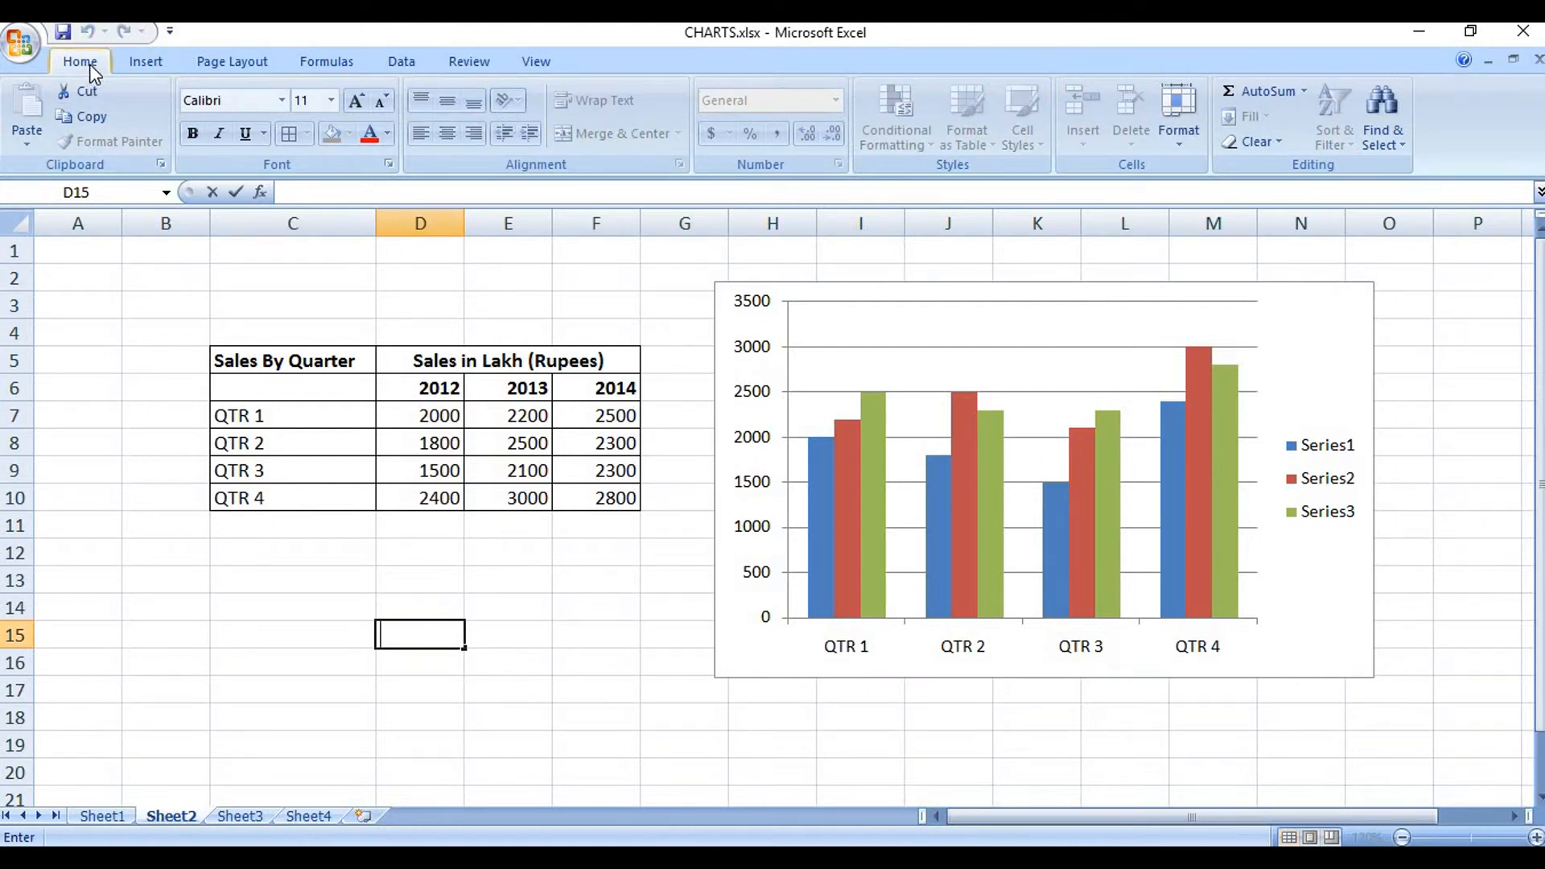
pyautogui.click(143, 63)
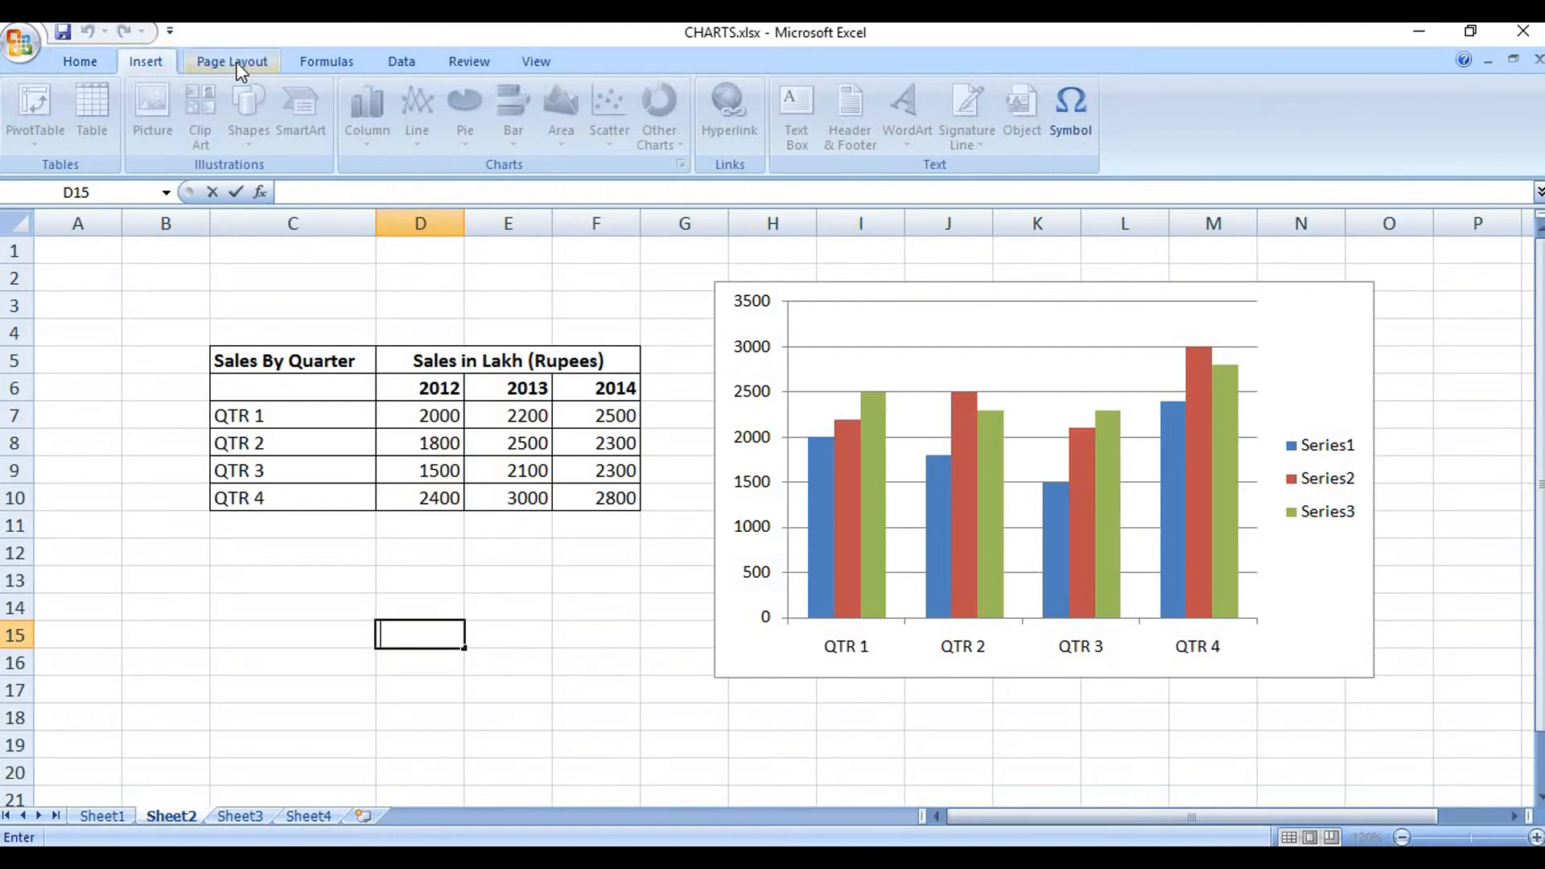
pyautogui.click(235, 64)
pyautogui.click(331, 63)
pyautogui.click(397, 65)
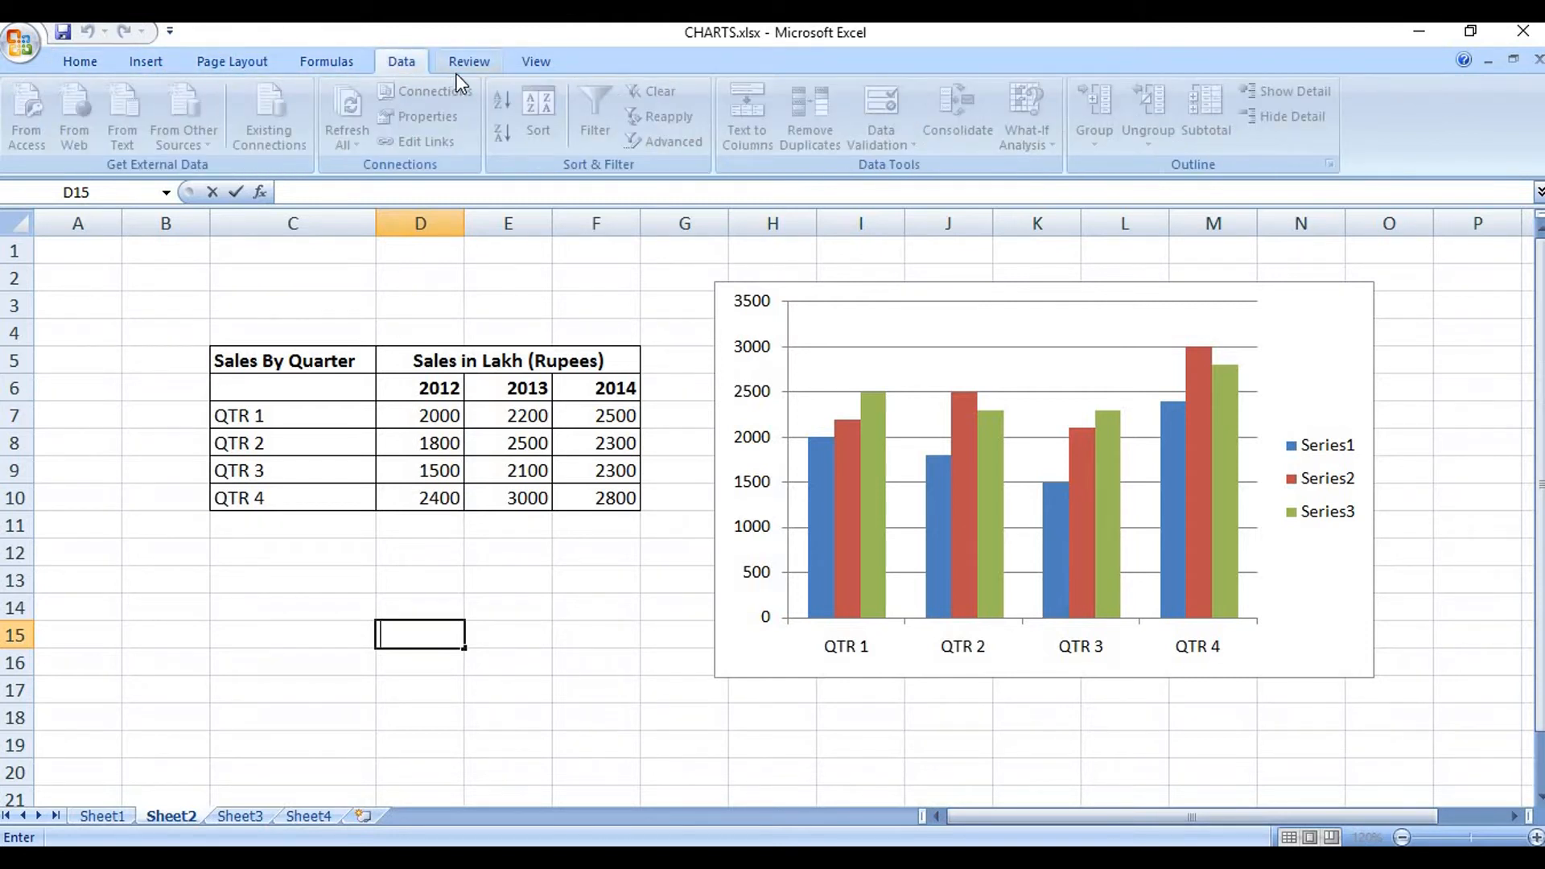
pyautogui.click(473, 70)
pyautogui.click(560, 59)
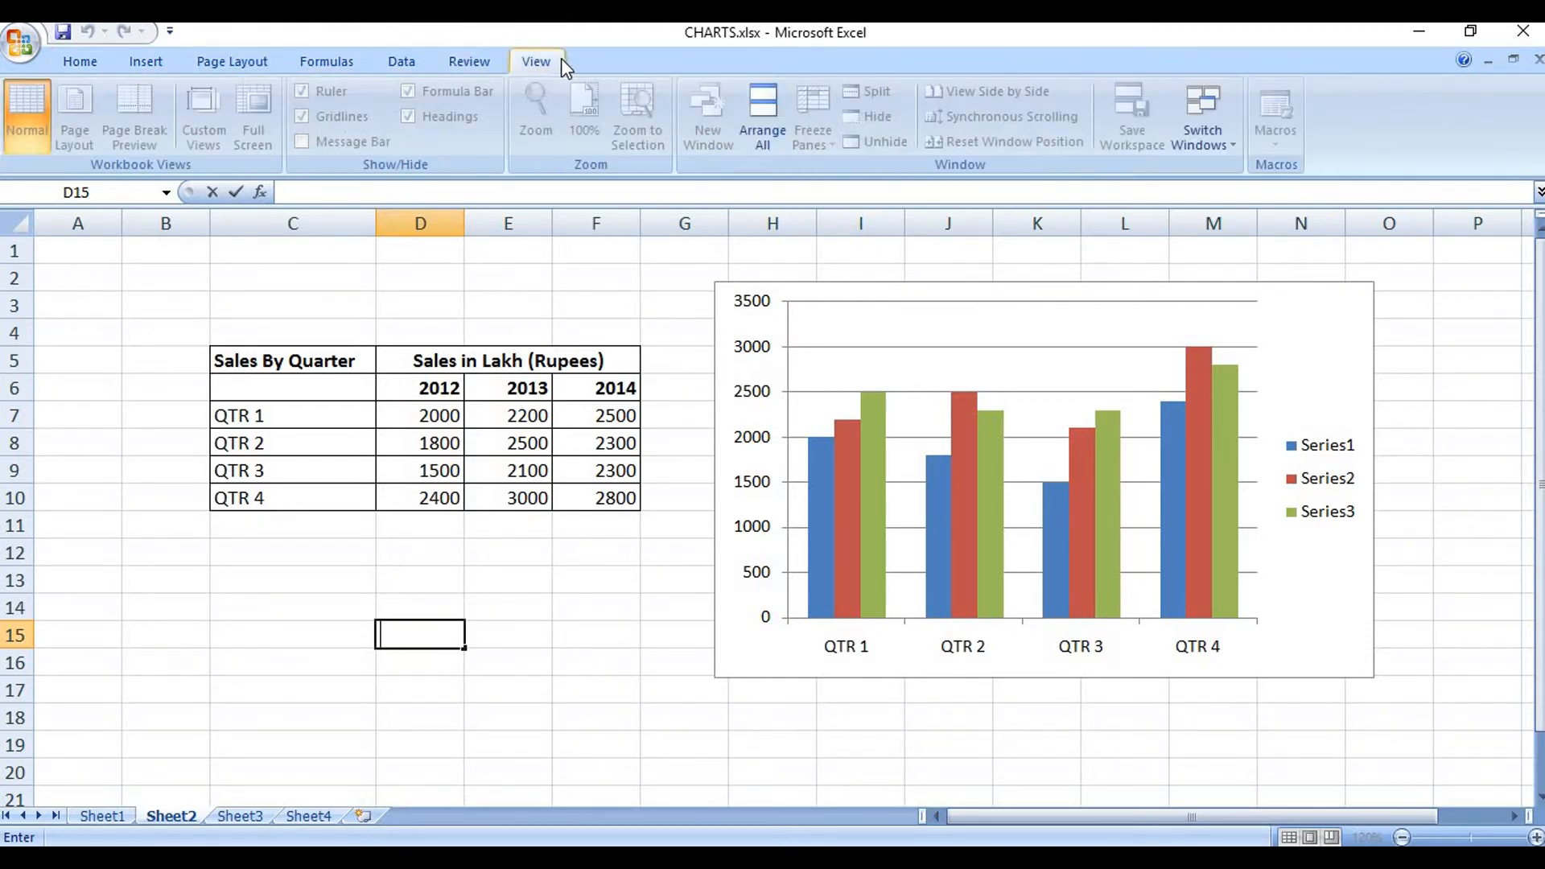
pyautogui.click(813, 288)
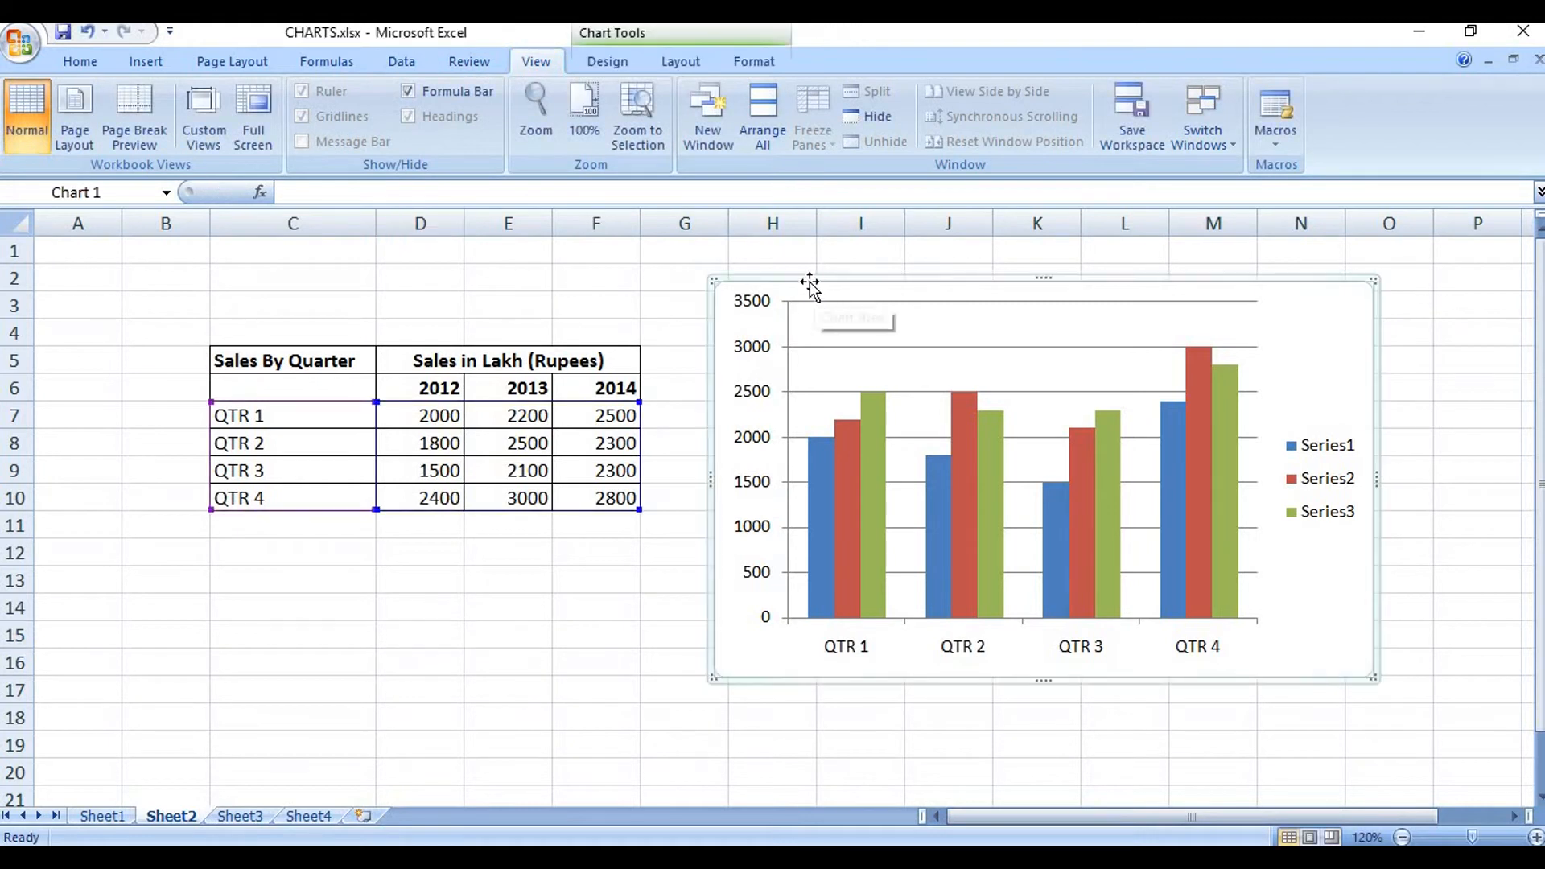
pyautogui.click(609, 64)
pyautogui.click(689, 63)
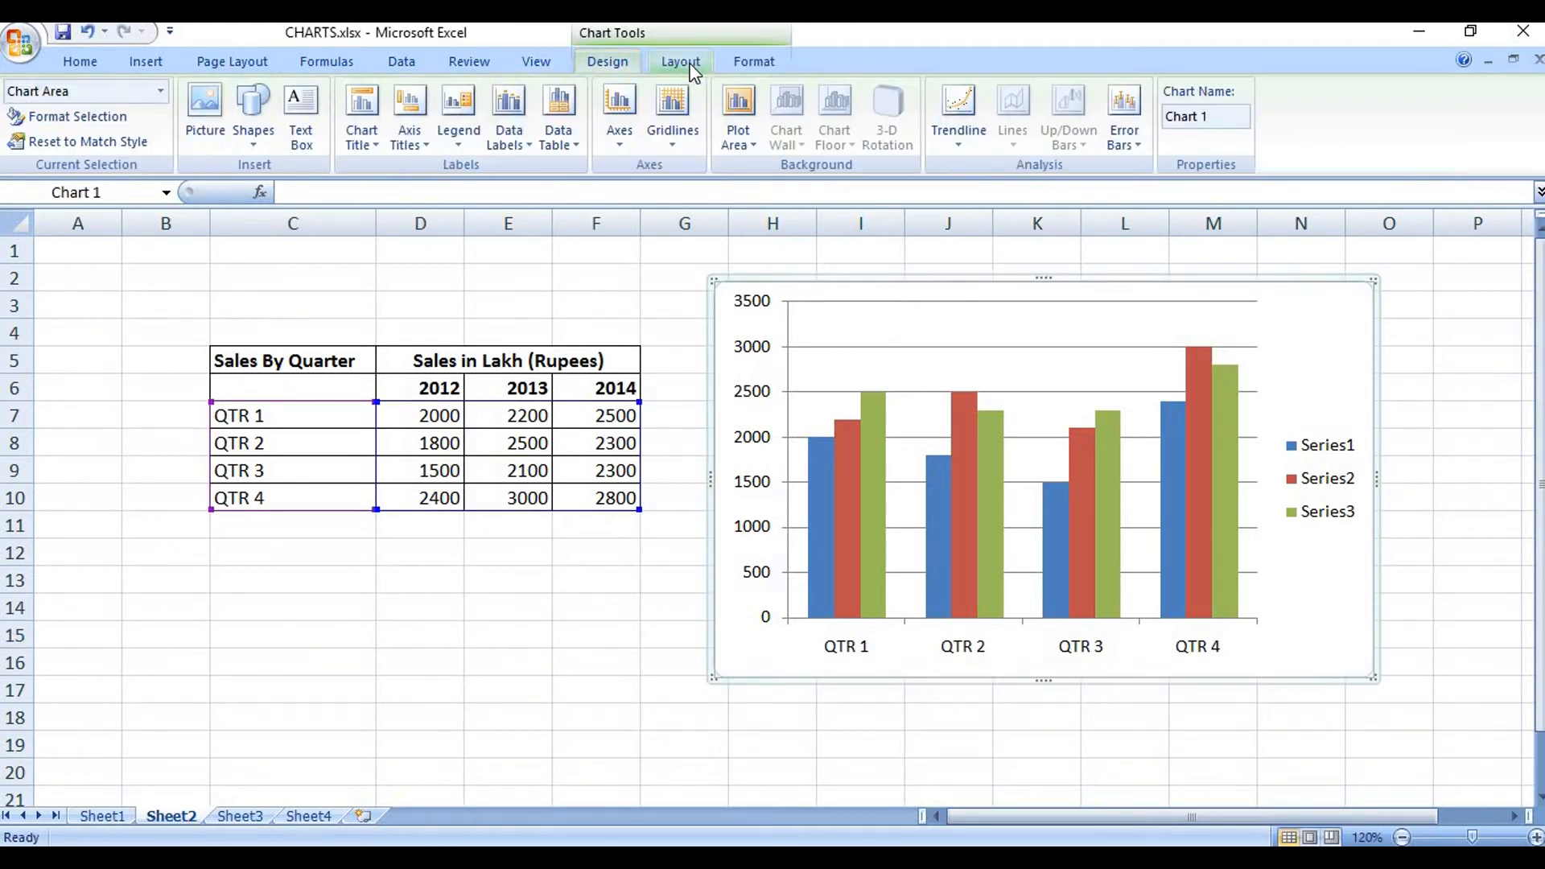
pyautogui.click(771, 67)
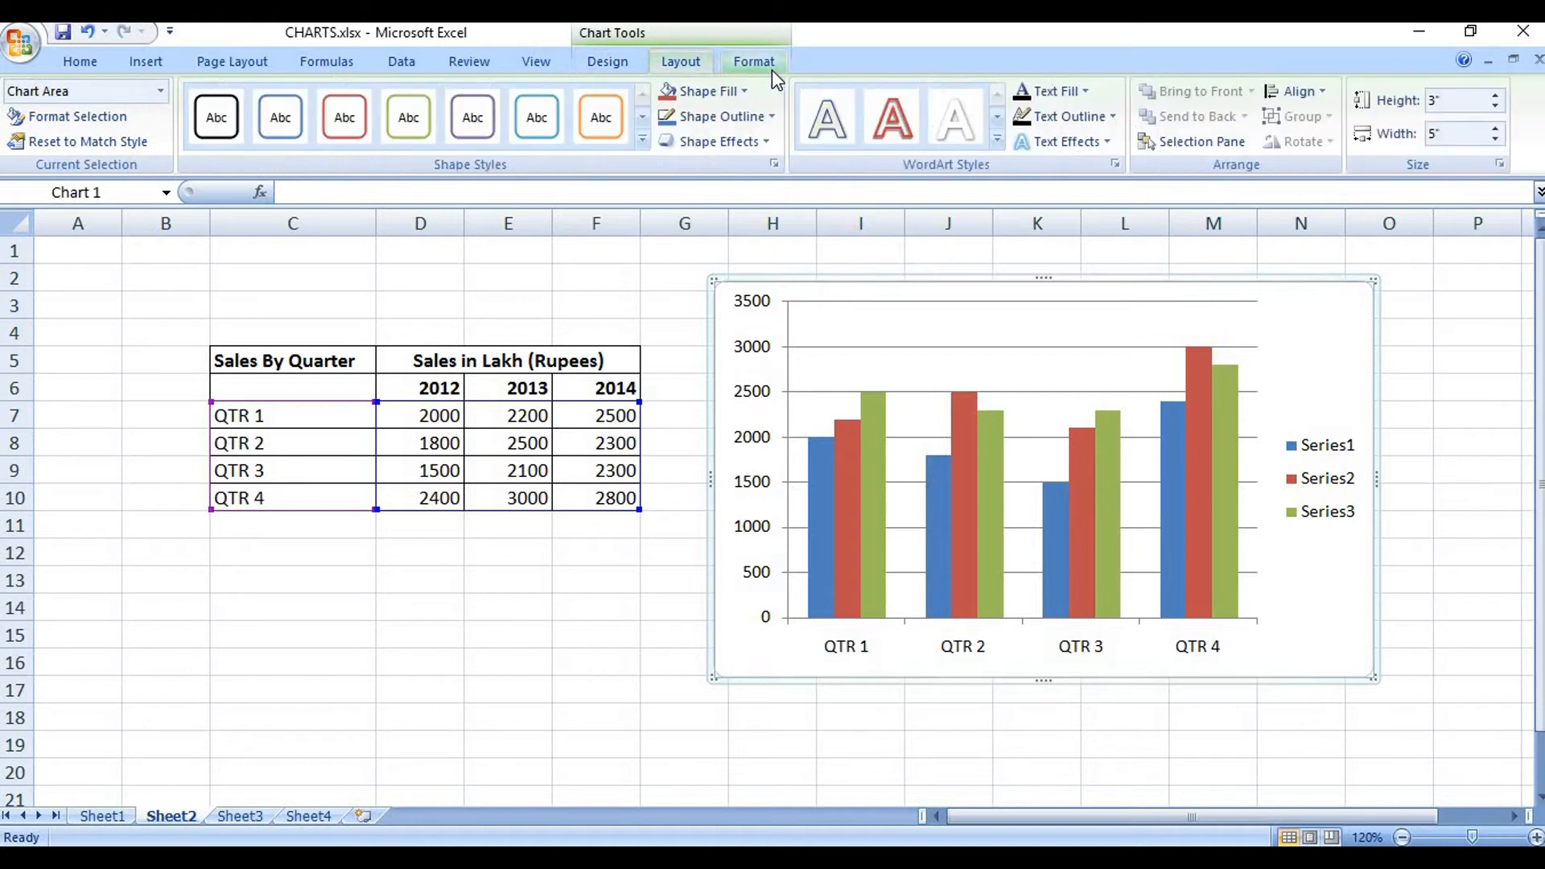
# Step: Add a title to the Sheet2 column chart using the Above Chart option
pyautogui.click(676, 61)
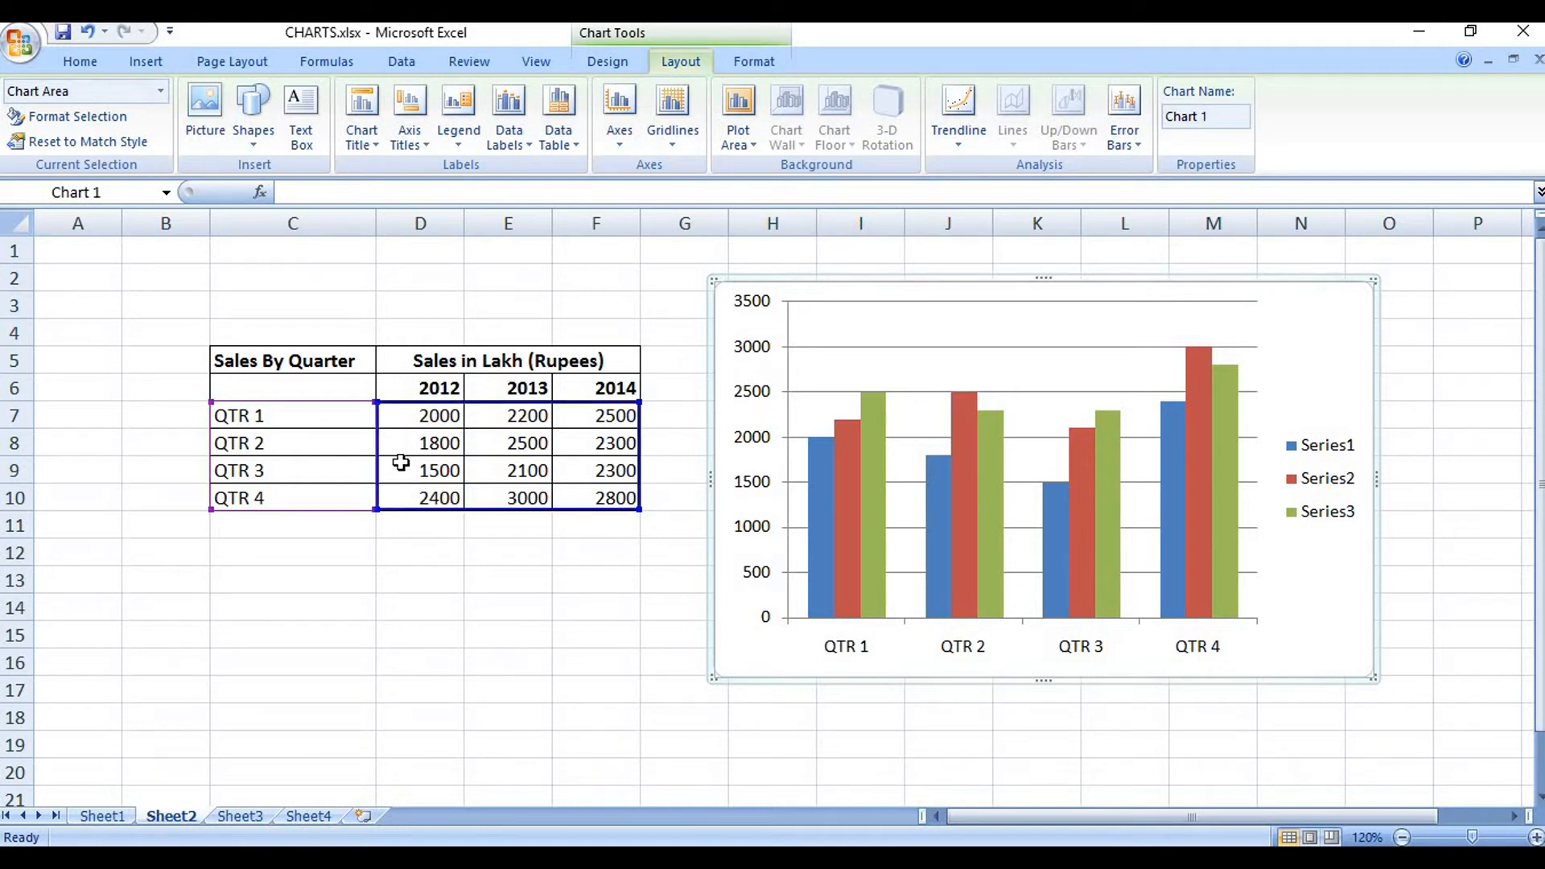
pyautogui.click(368, 150)
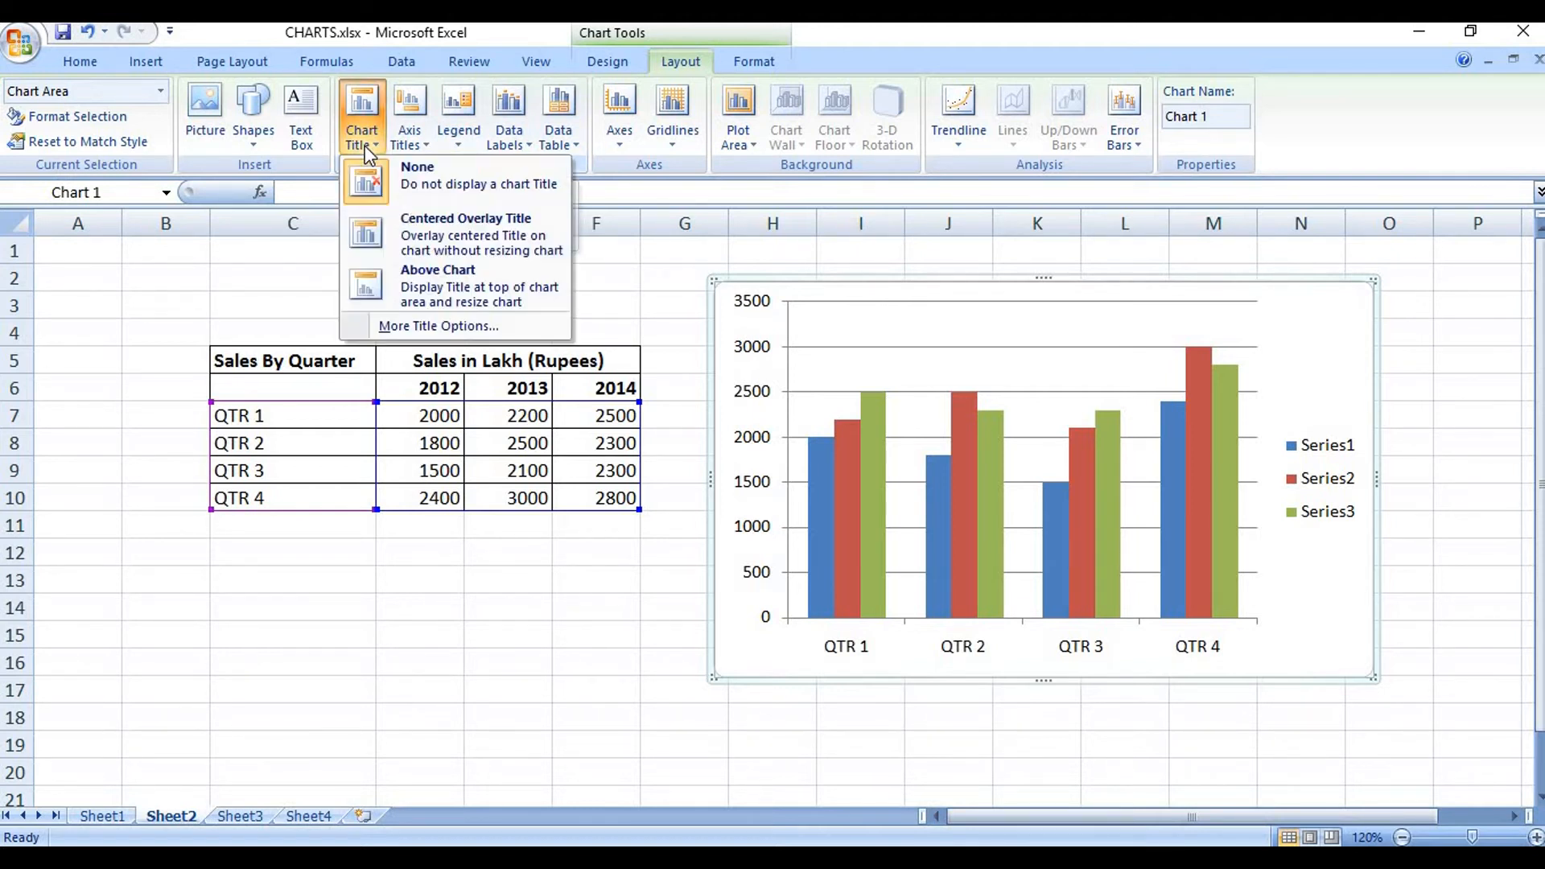
pyautogui.click(422, 286)
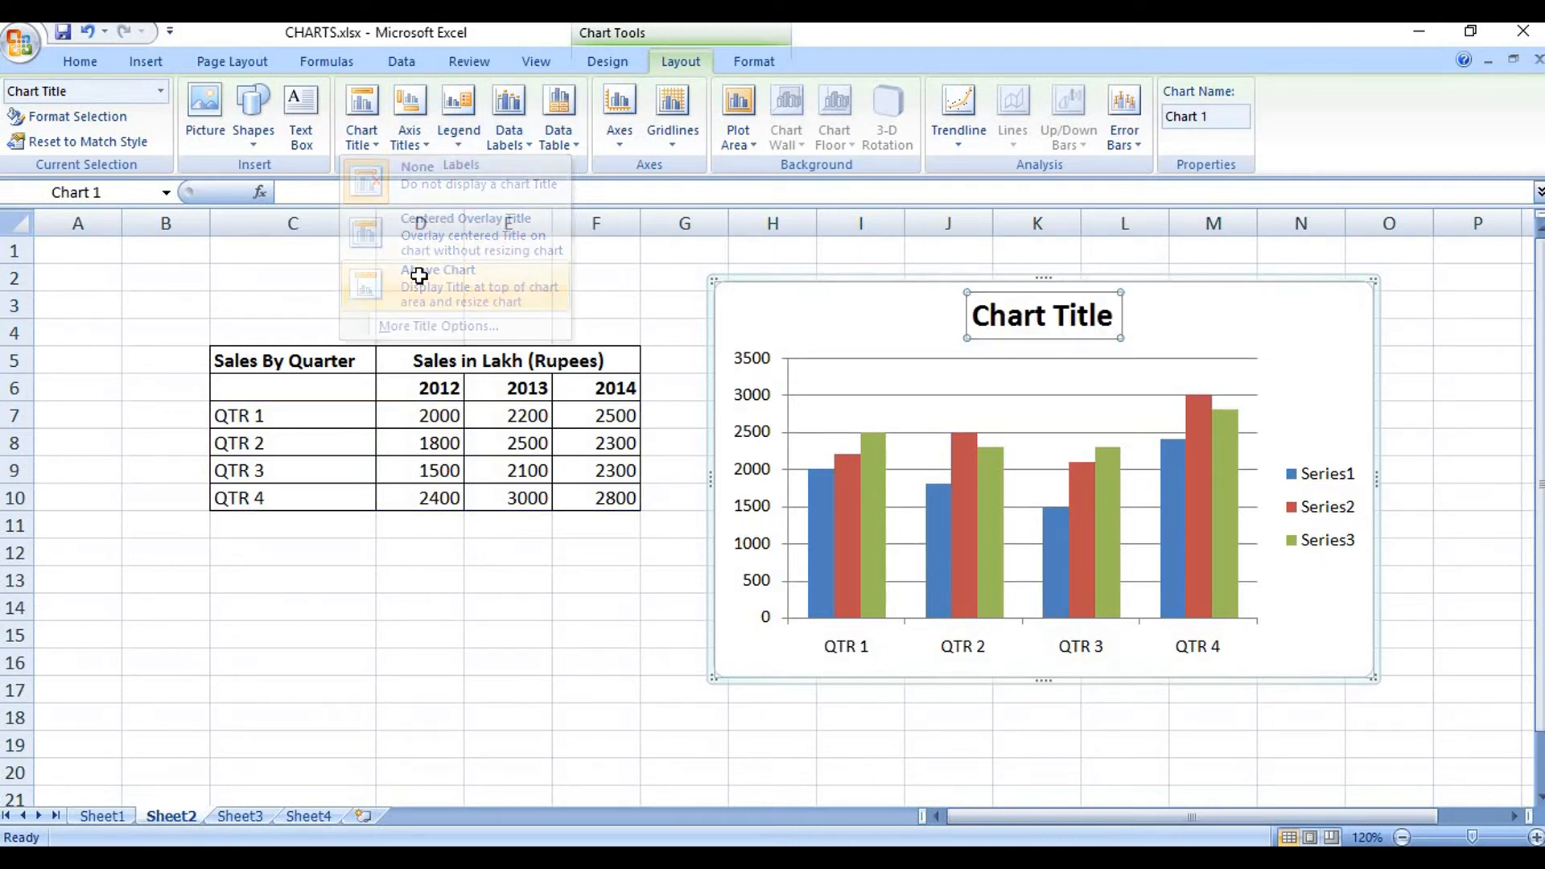
# Step: Replace the placeholder text of the chart title with "Prachi India Pvt. Ltd."
pyautogui.click(1057, 318)
pyautogui.press('BackSpace')
pyautogui.press('BackSpace')
pyautogui.press('BackSpace')
pyautogui.press('BackSpace')
pyautogui.press('BackSpace')
pyautogui.press('BackSpace')
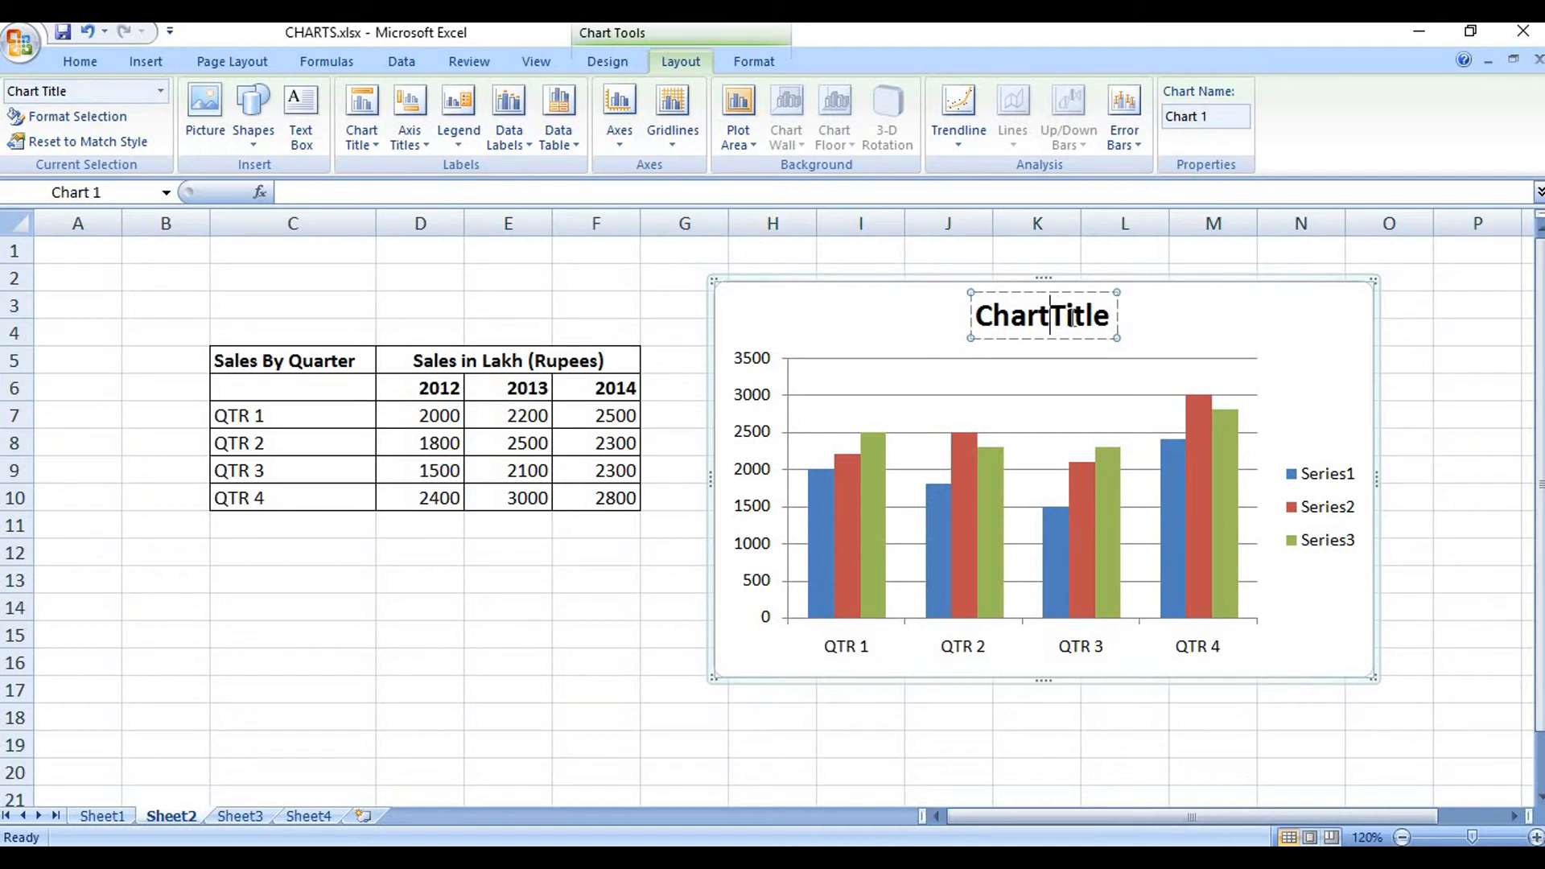
pyautogui.press('Delete')
pyautogui.press('Delete')
pyautogui.press('Delete')
pyautogui.press('Delete')
pyautogui.press('Delete')
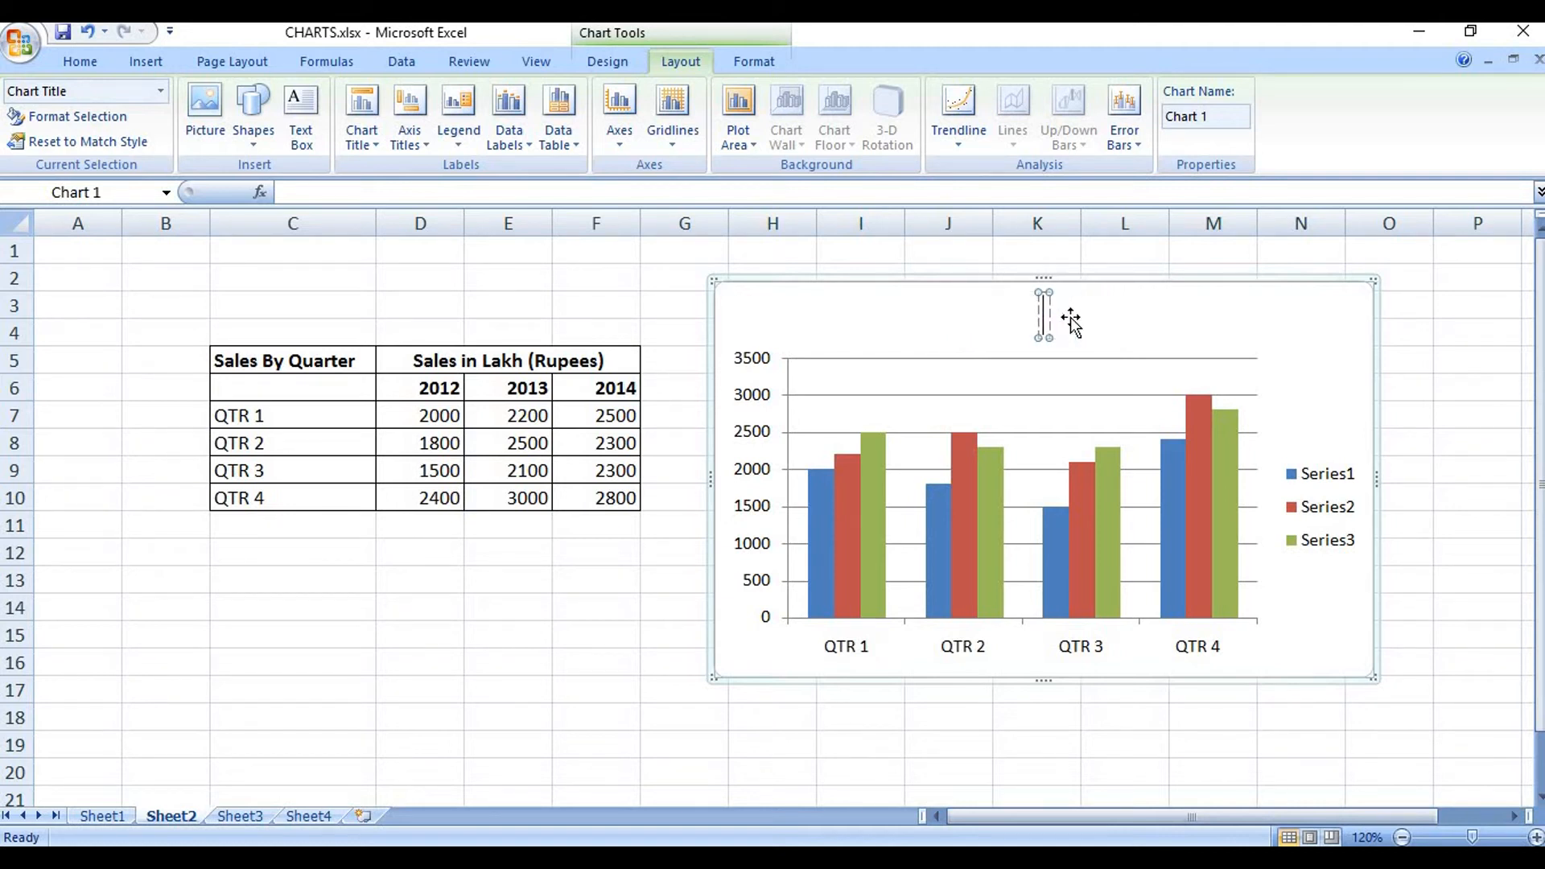
pyautogui.write('p')
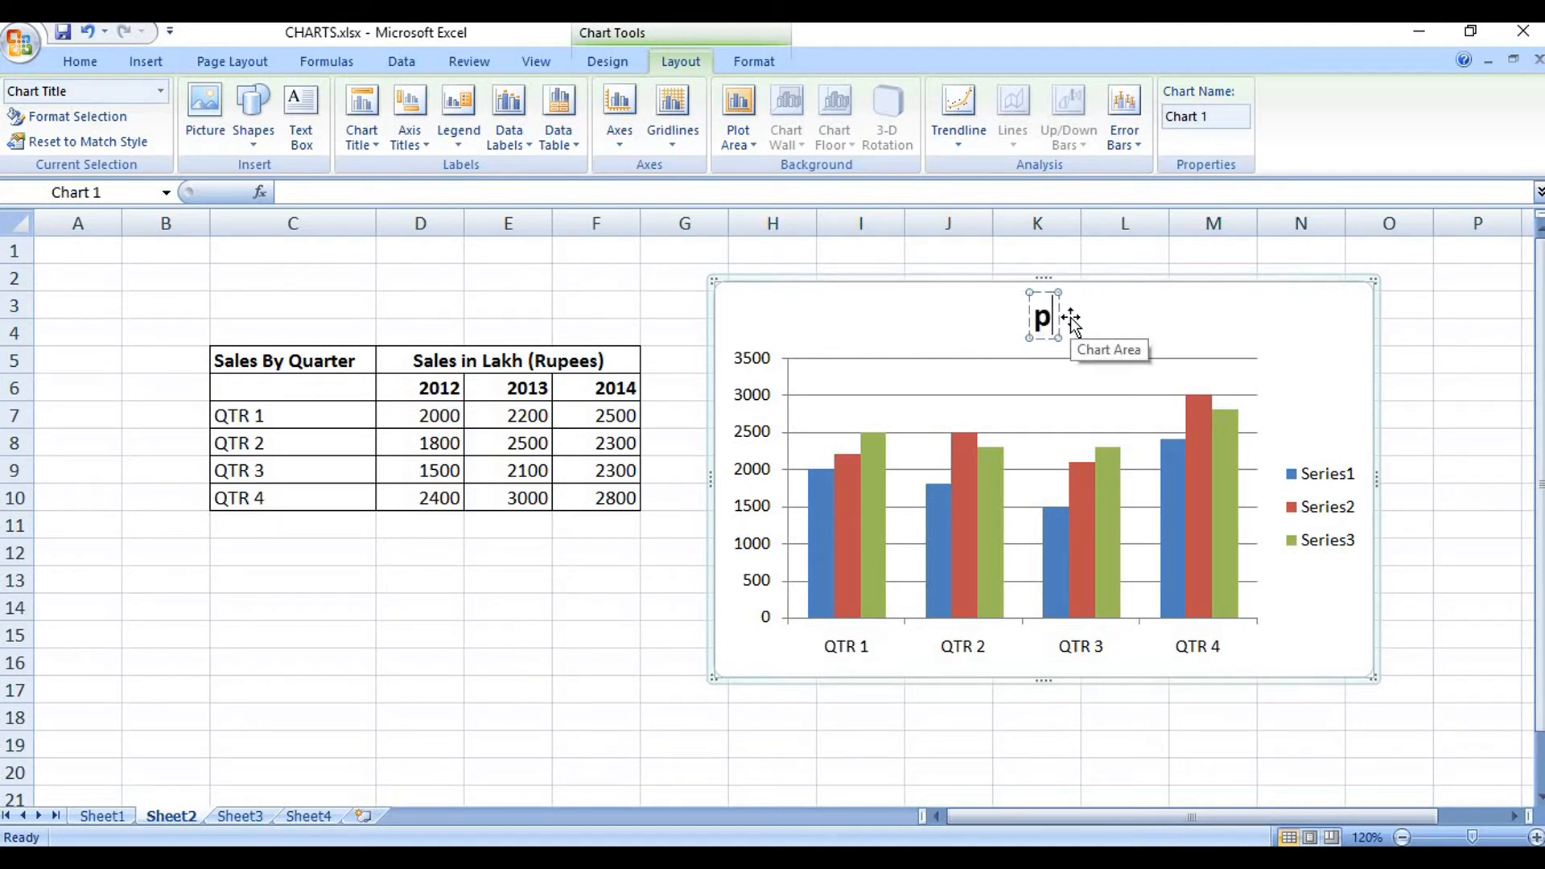
pyautogui.press('BackSpace')
pyautogui.write('Pri')
pyautogui.press('BackSpace')
pyautogui.write('achi')
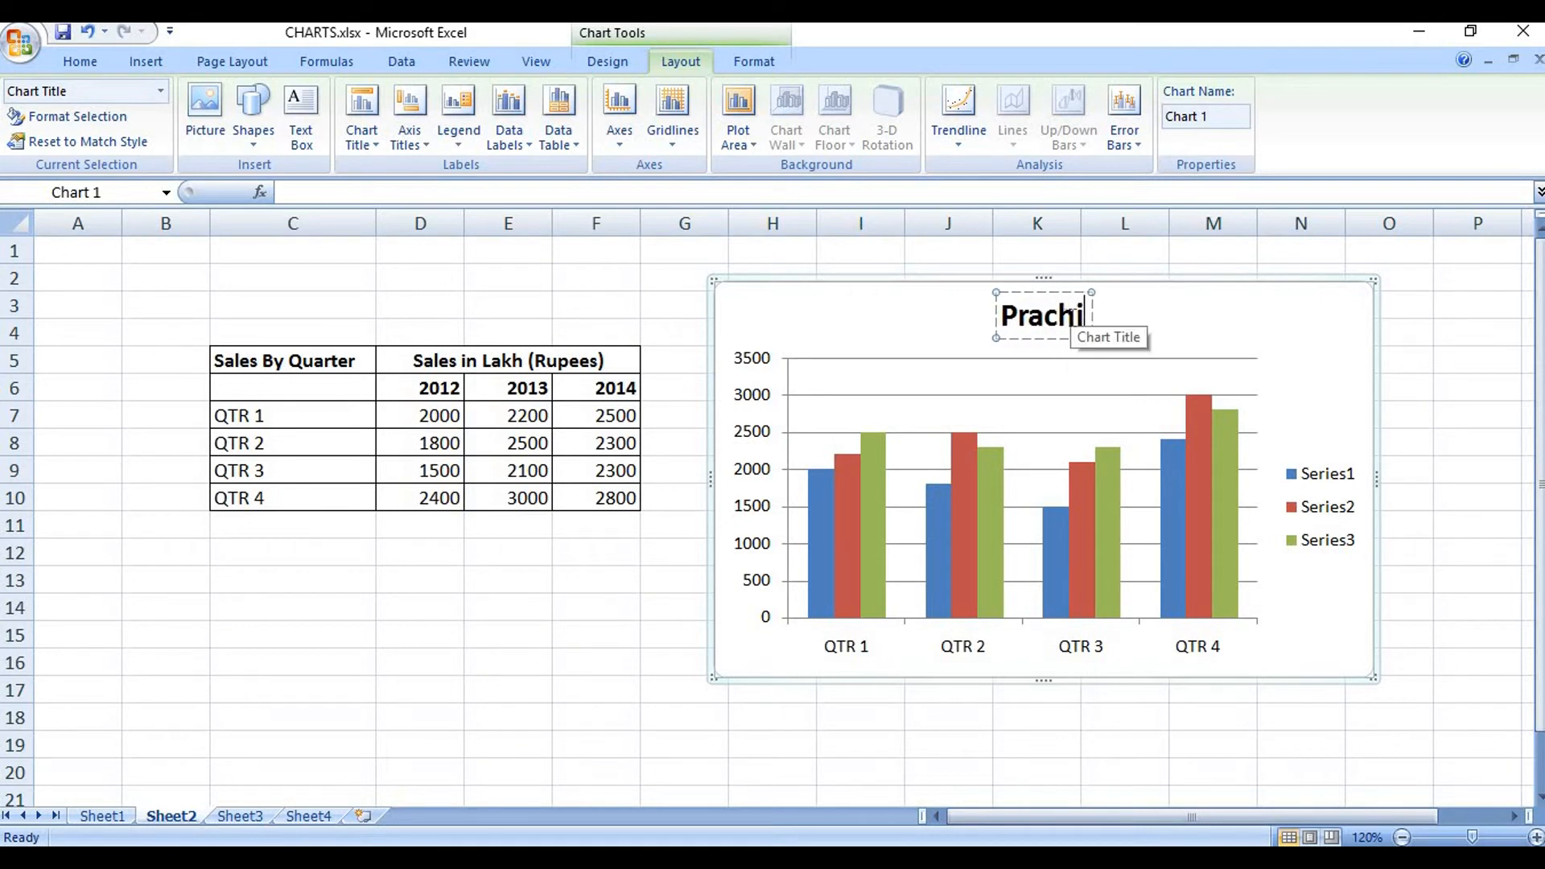
pyautogui.write(' In')
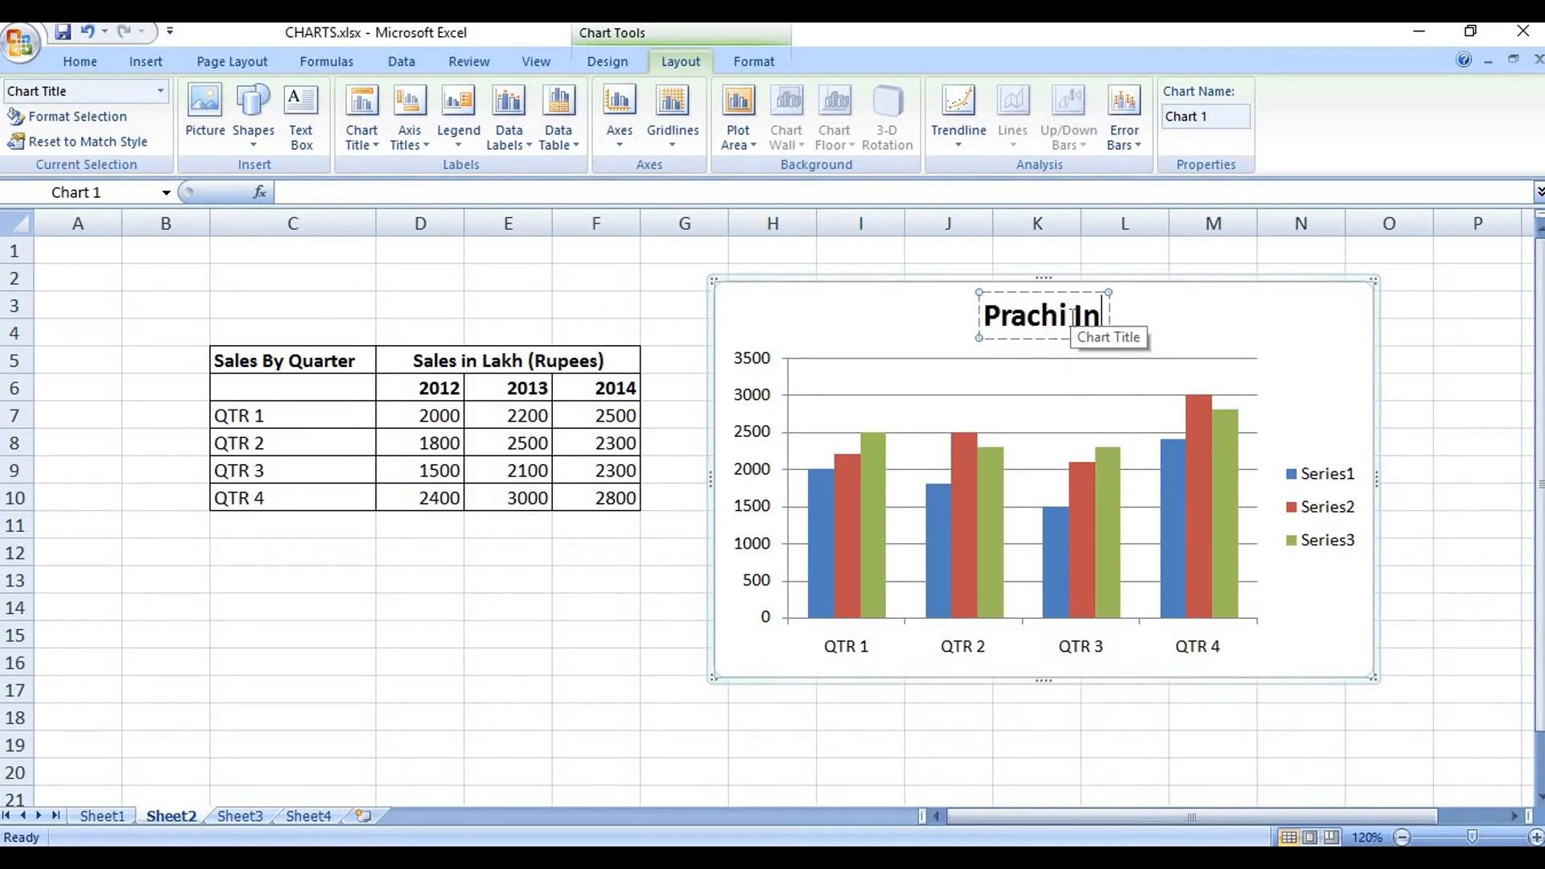
pyautogui.write('dia')
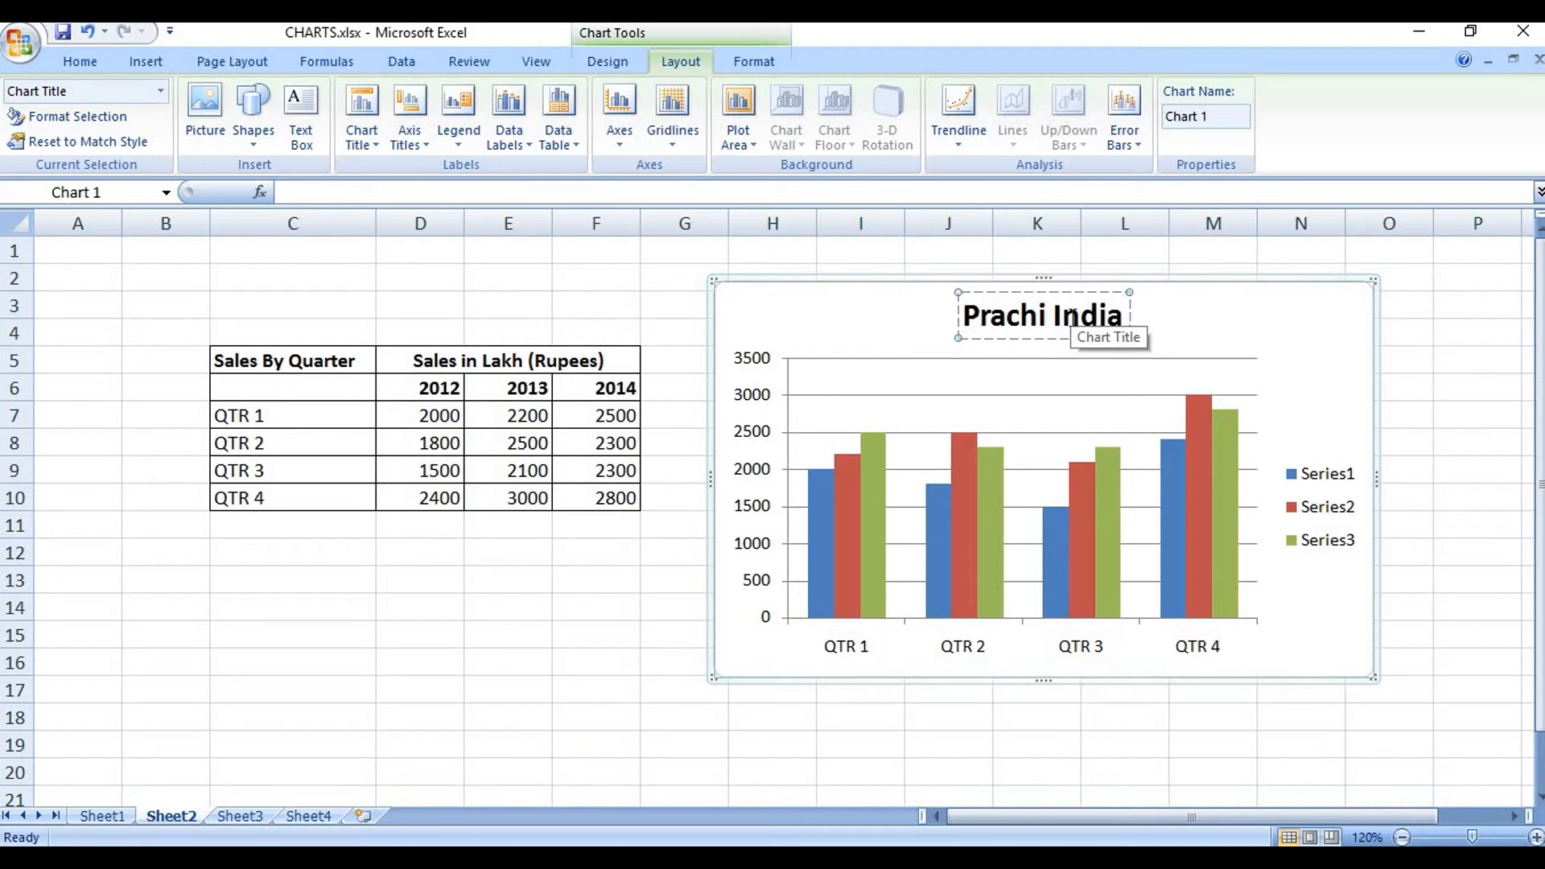
pyautogui.write(' Pv')
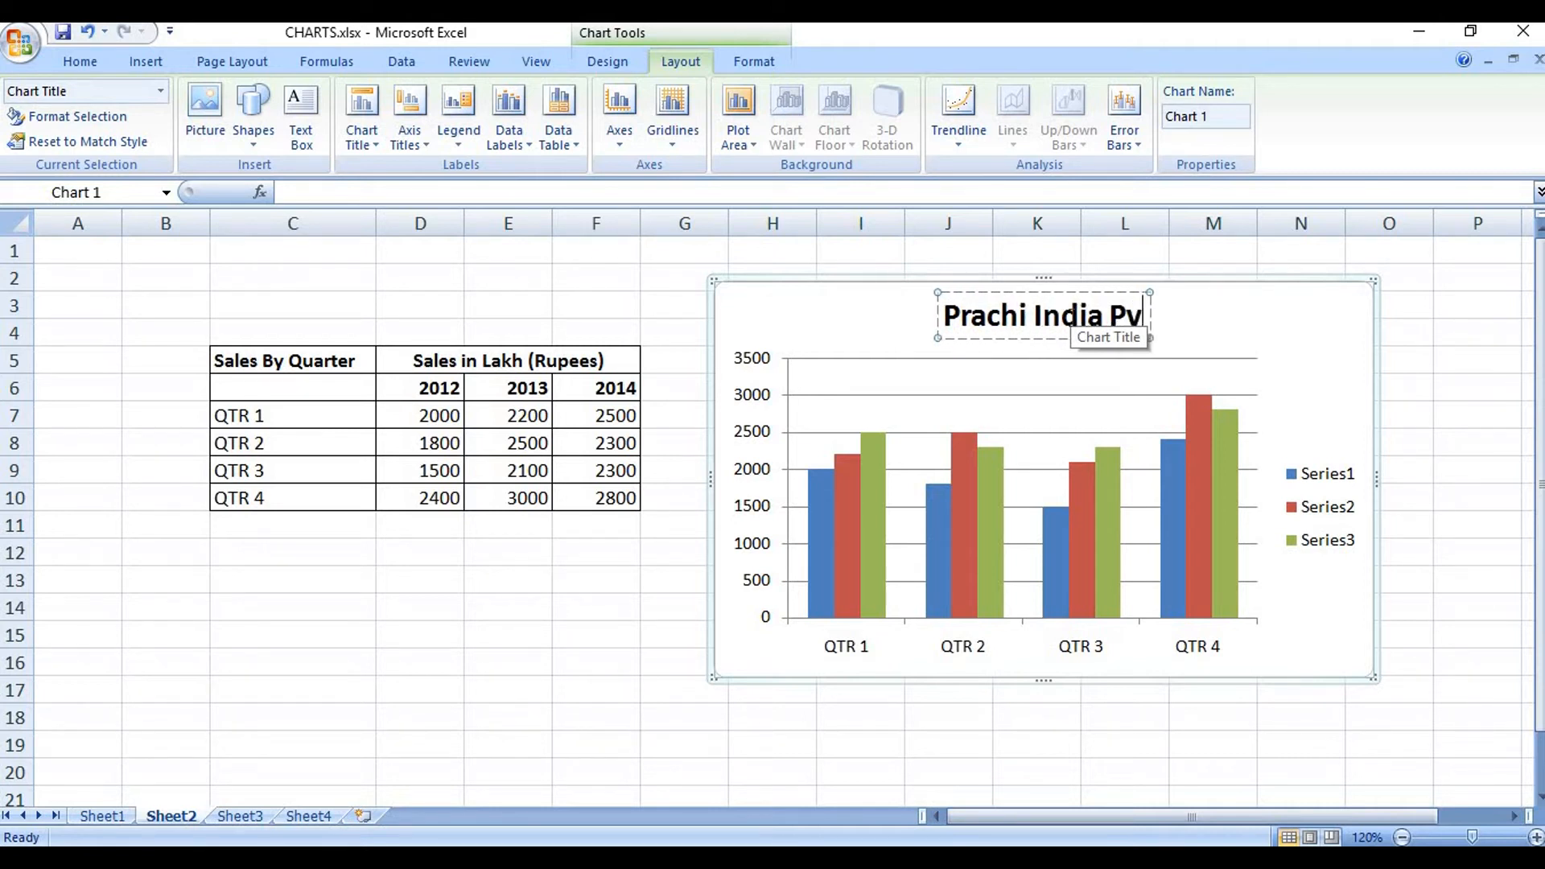
pyautogui.write('t.')
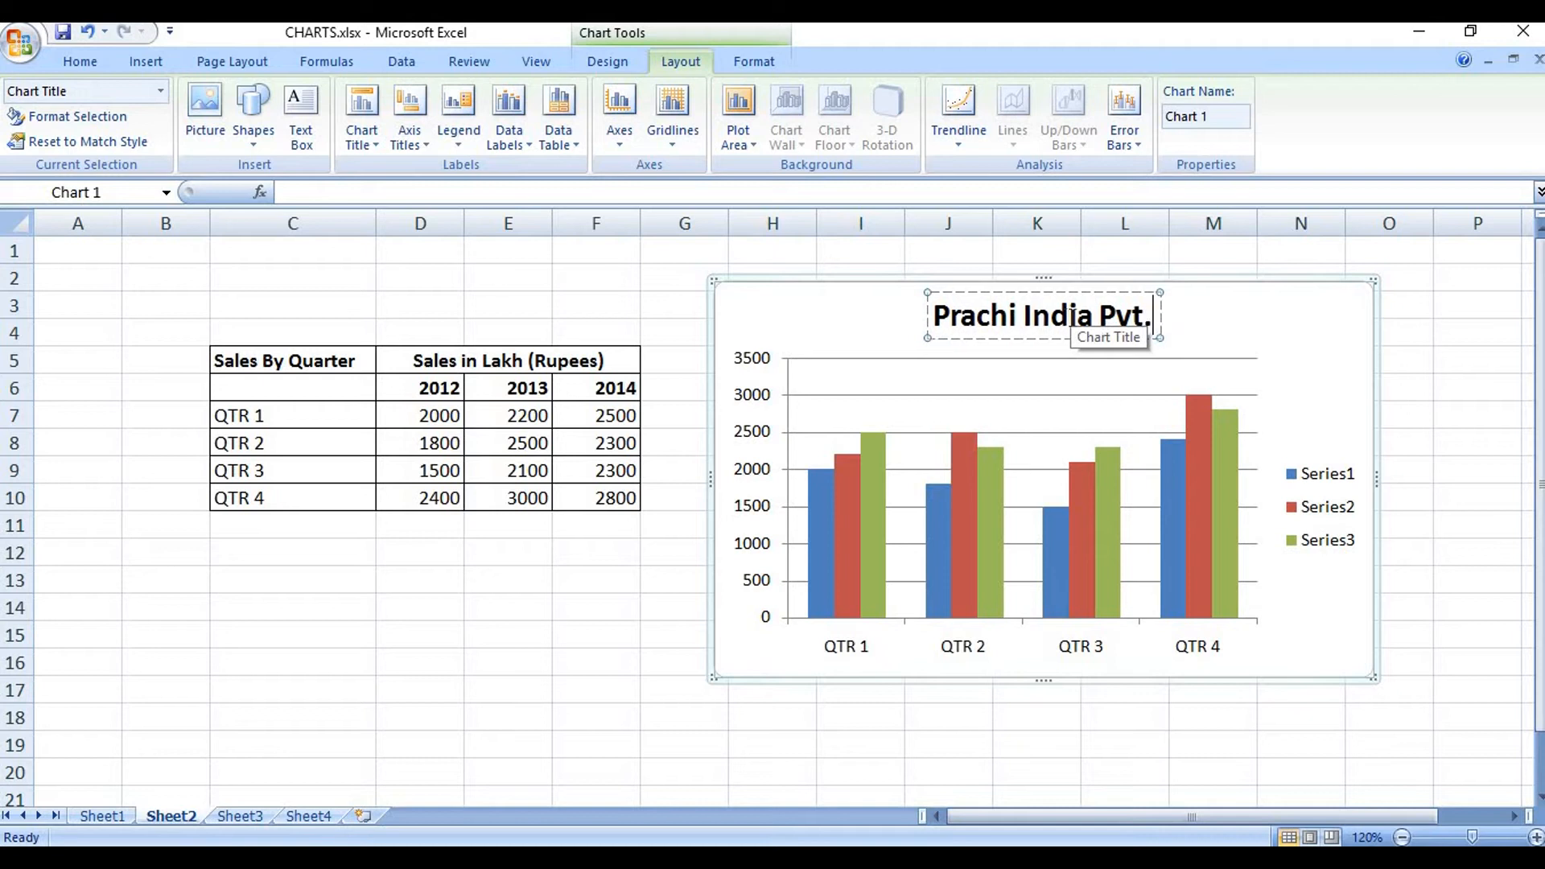
pyautogui.write(' Ltd.')
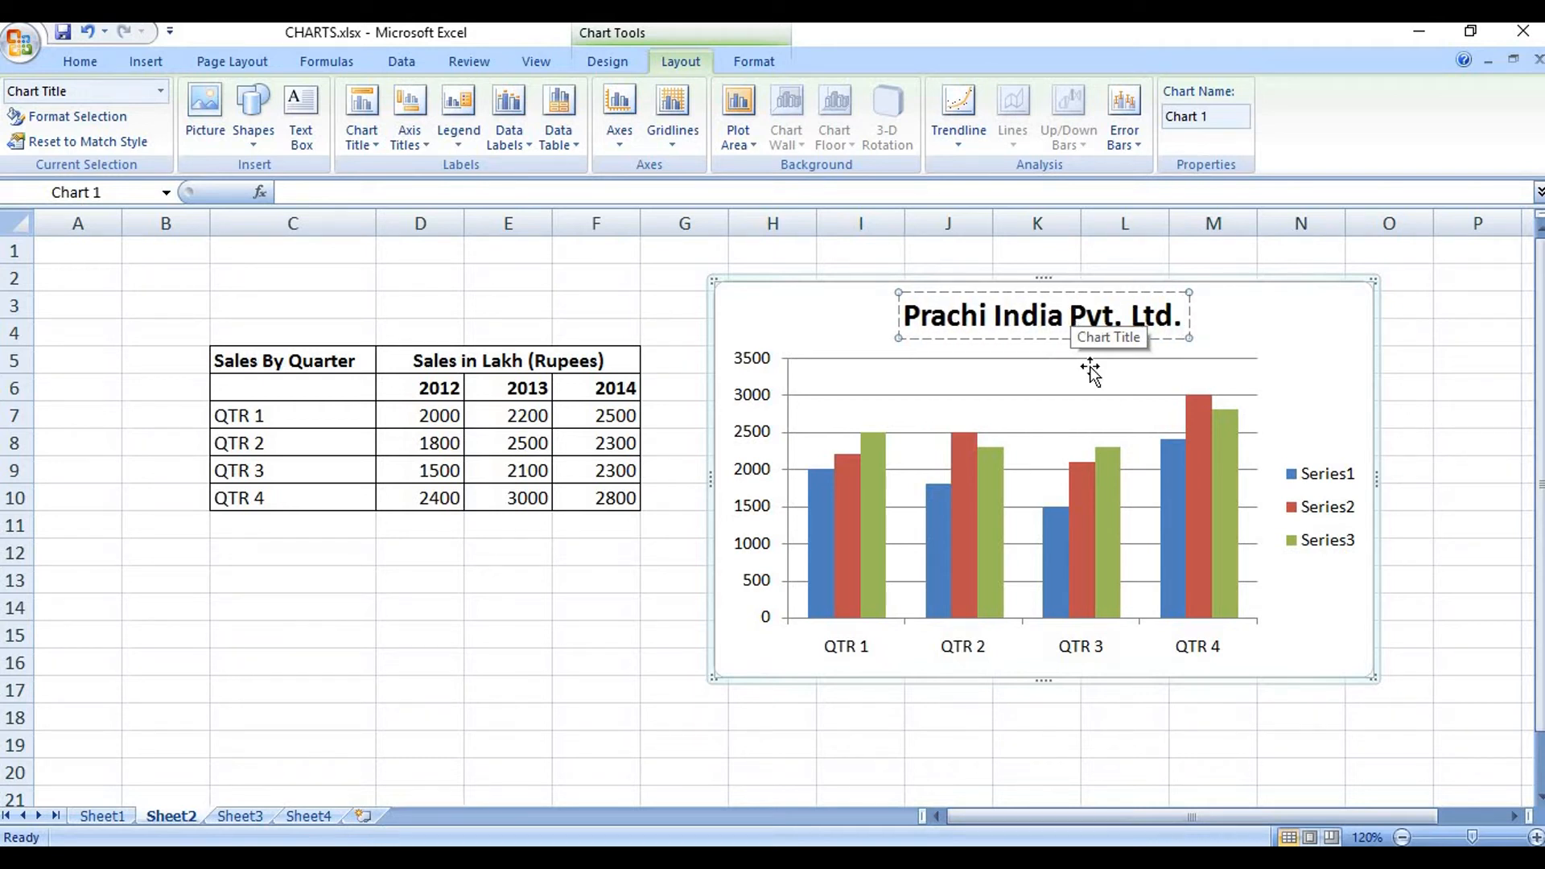
pyautogui.click(1329, 384)
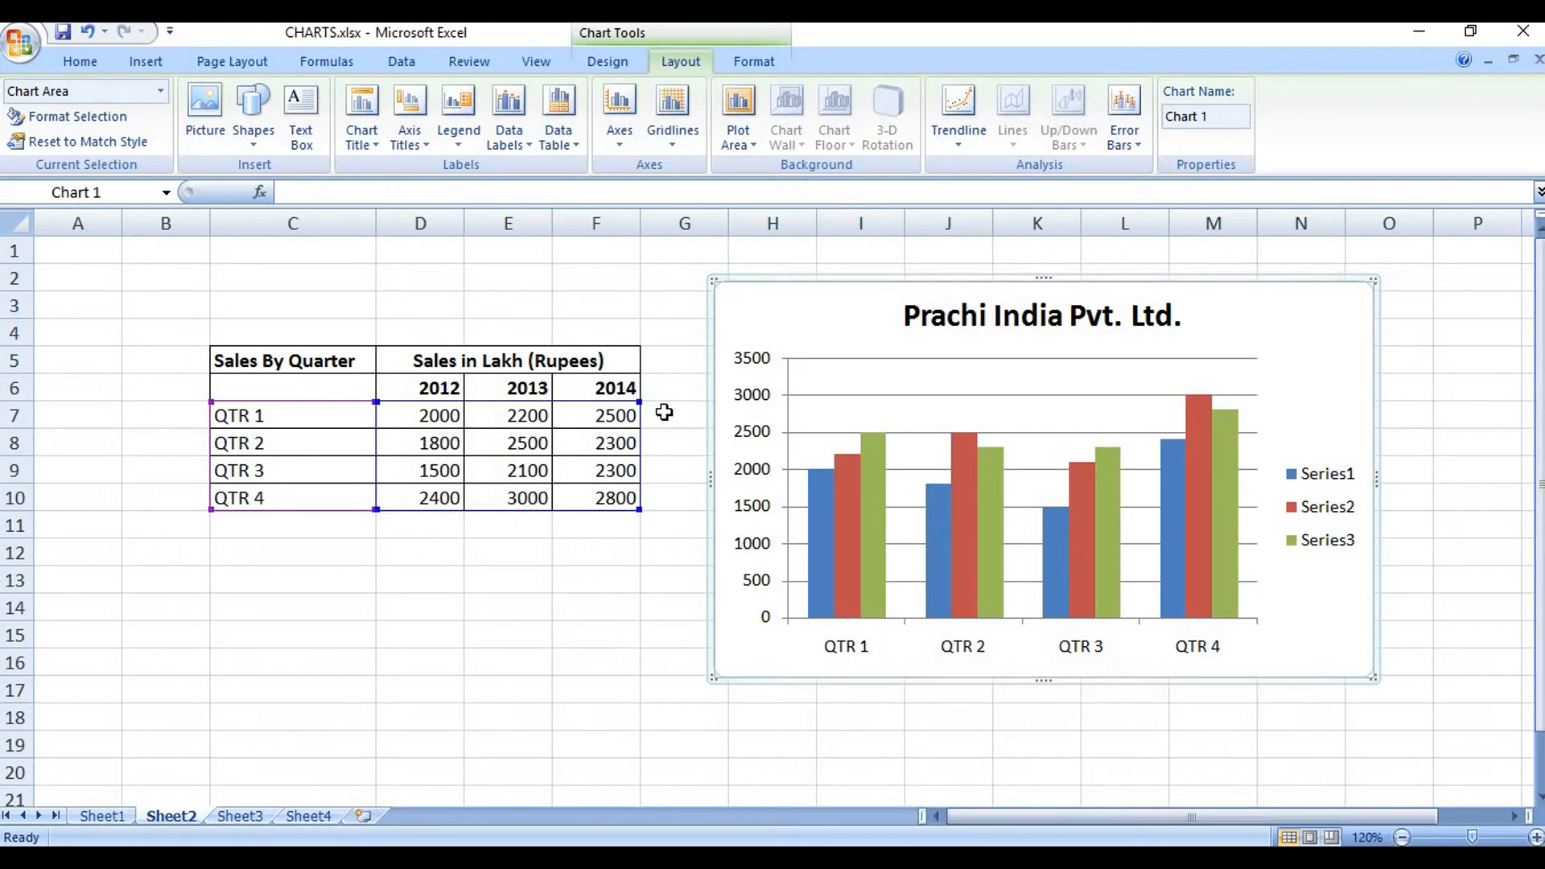
# Step: Add a primary horizontal axis title below the axis reading "Sales By Quarter"
pyautogui.click(414, 143)
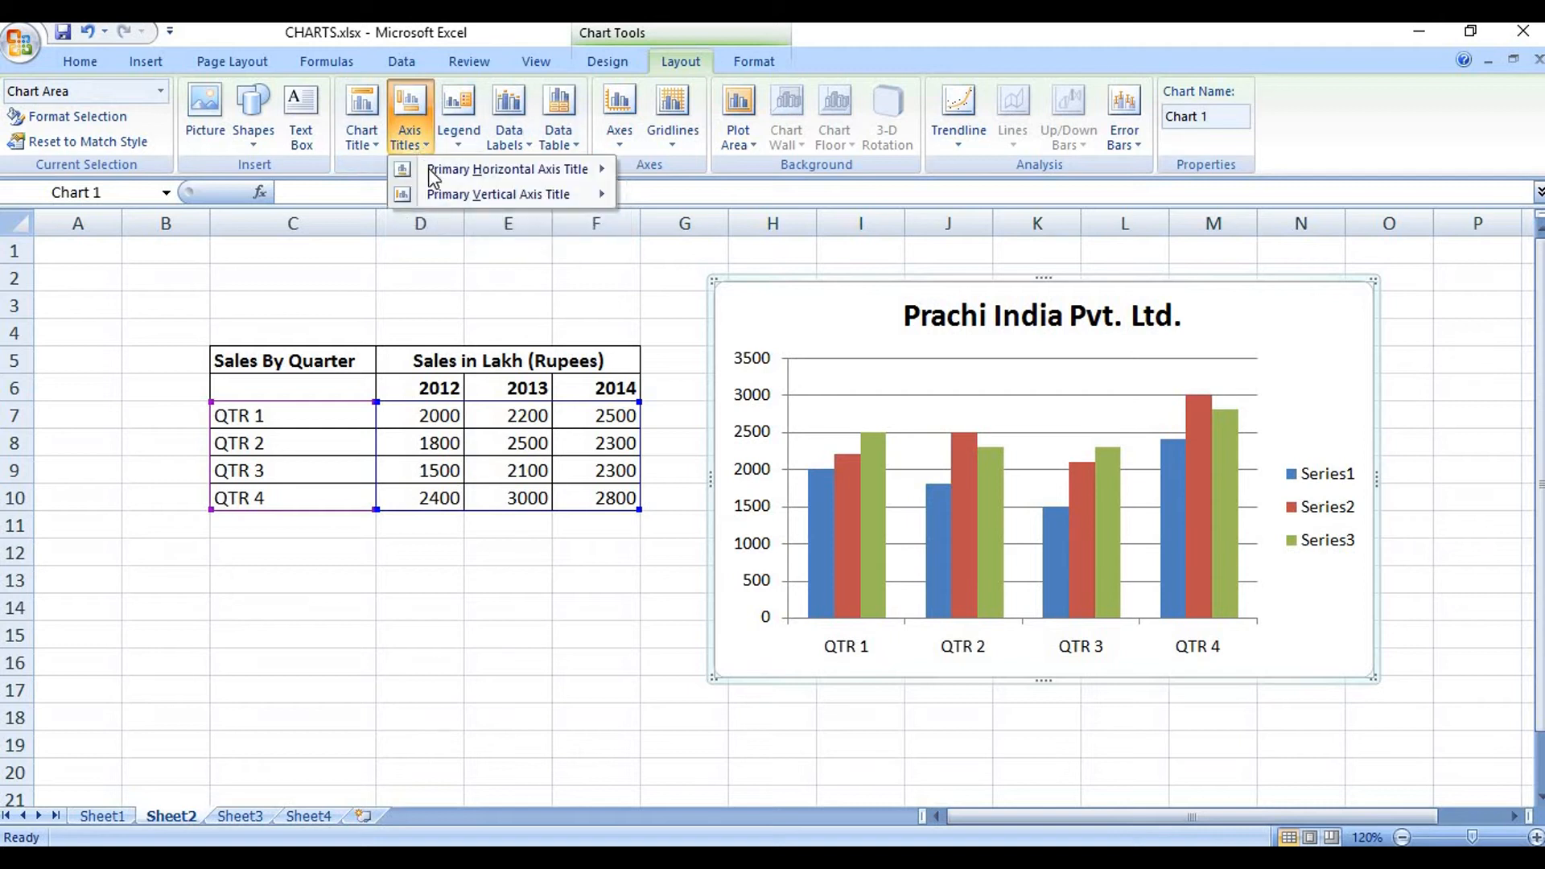
pyautogui.moveTo(536, 165)
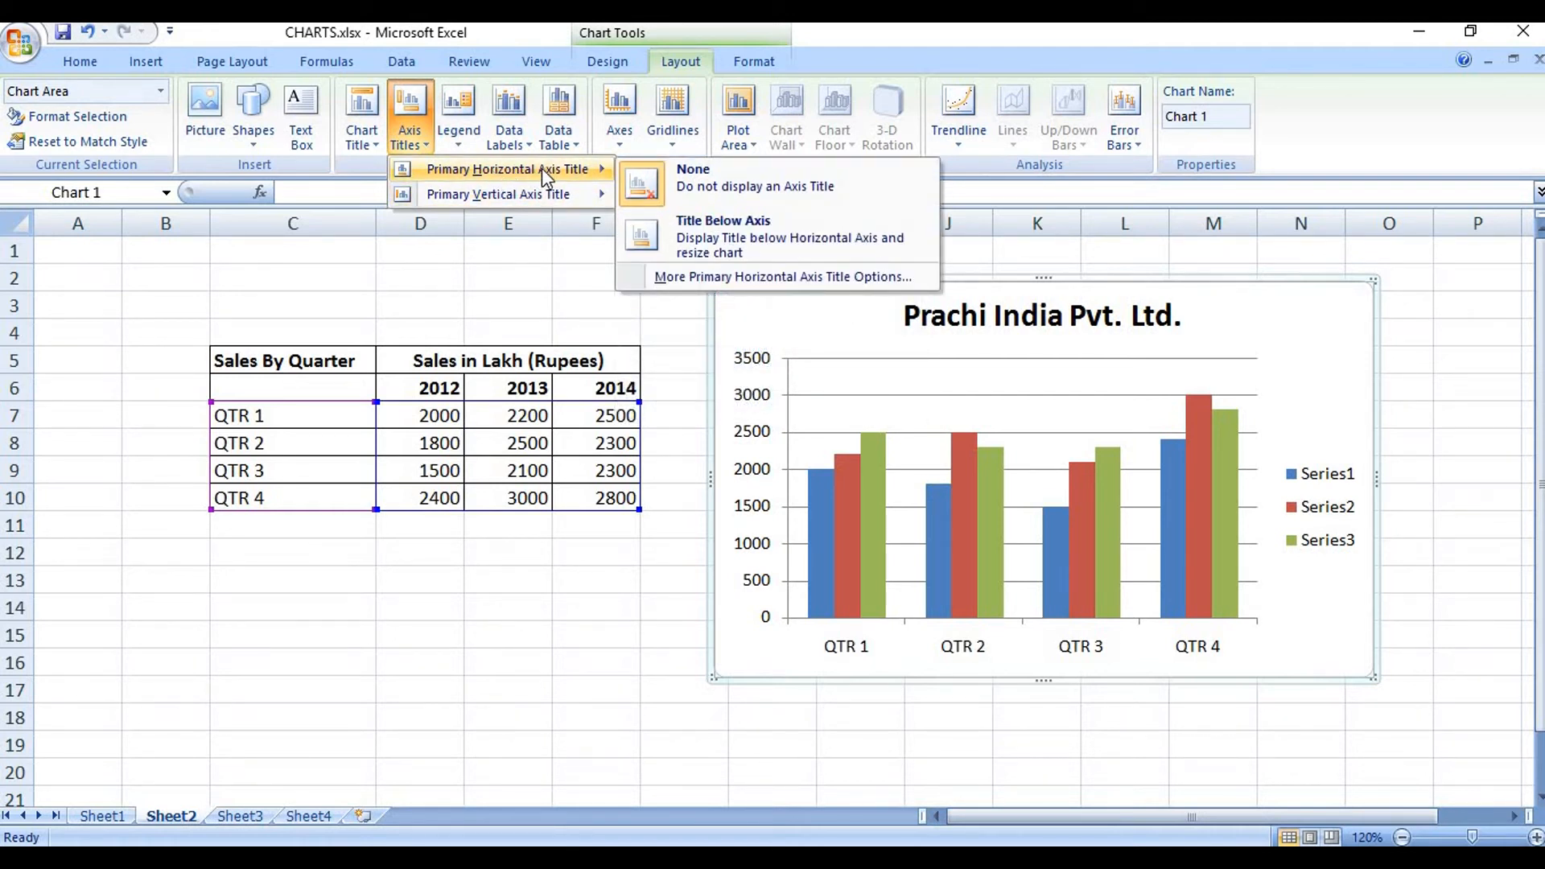
pyautogui.click(701, 239)
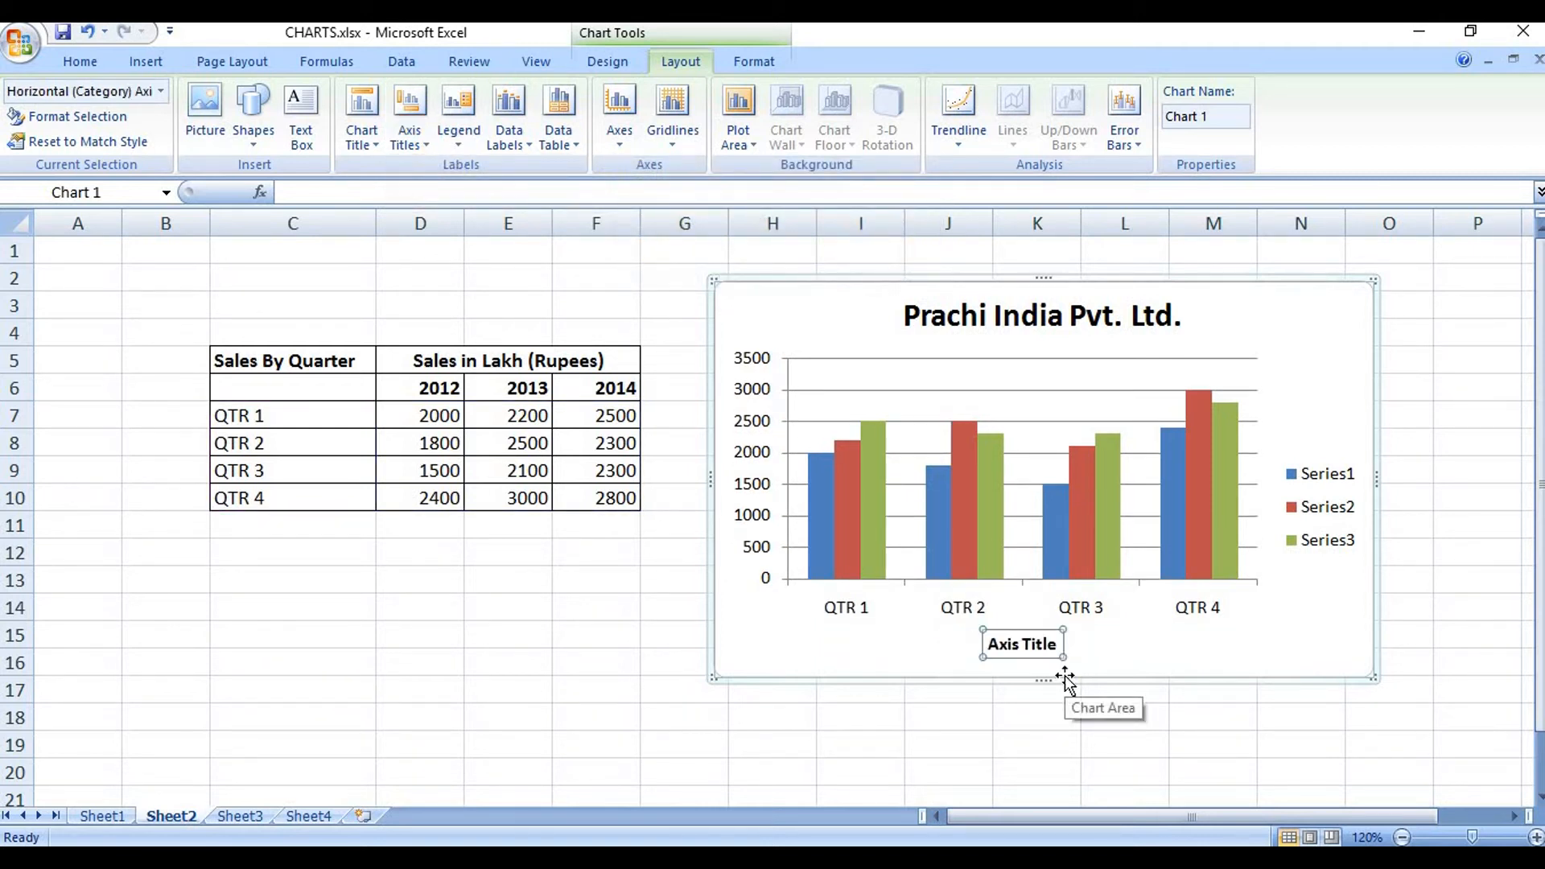
pyautogui.write('S')
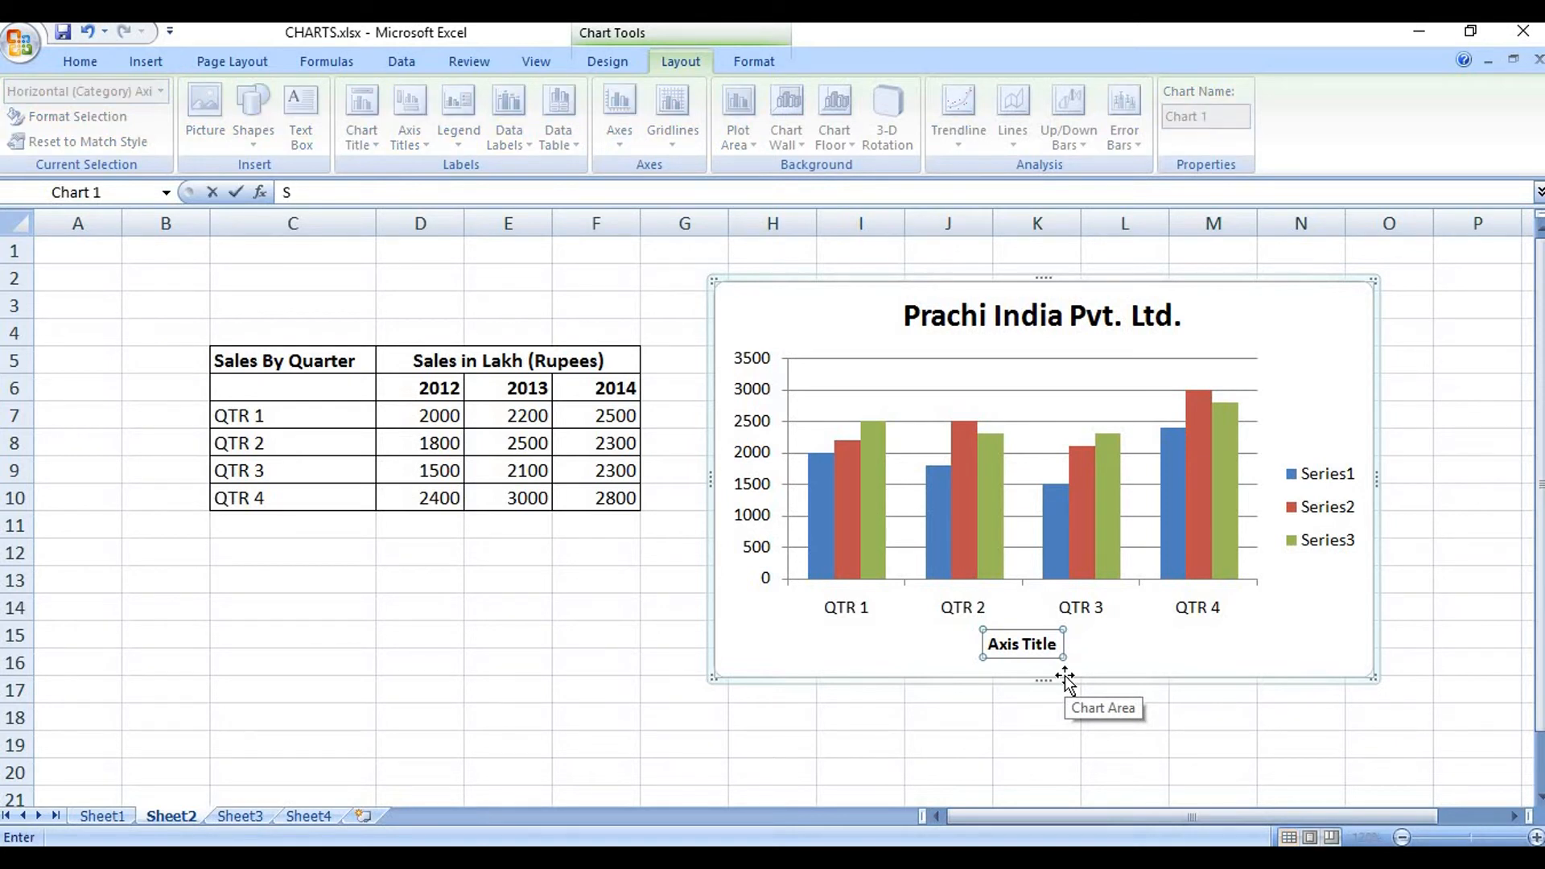
pyautogui.write('ales By Quarter')
pyautogui.press('Return')
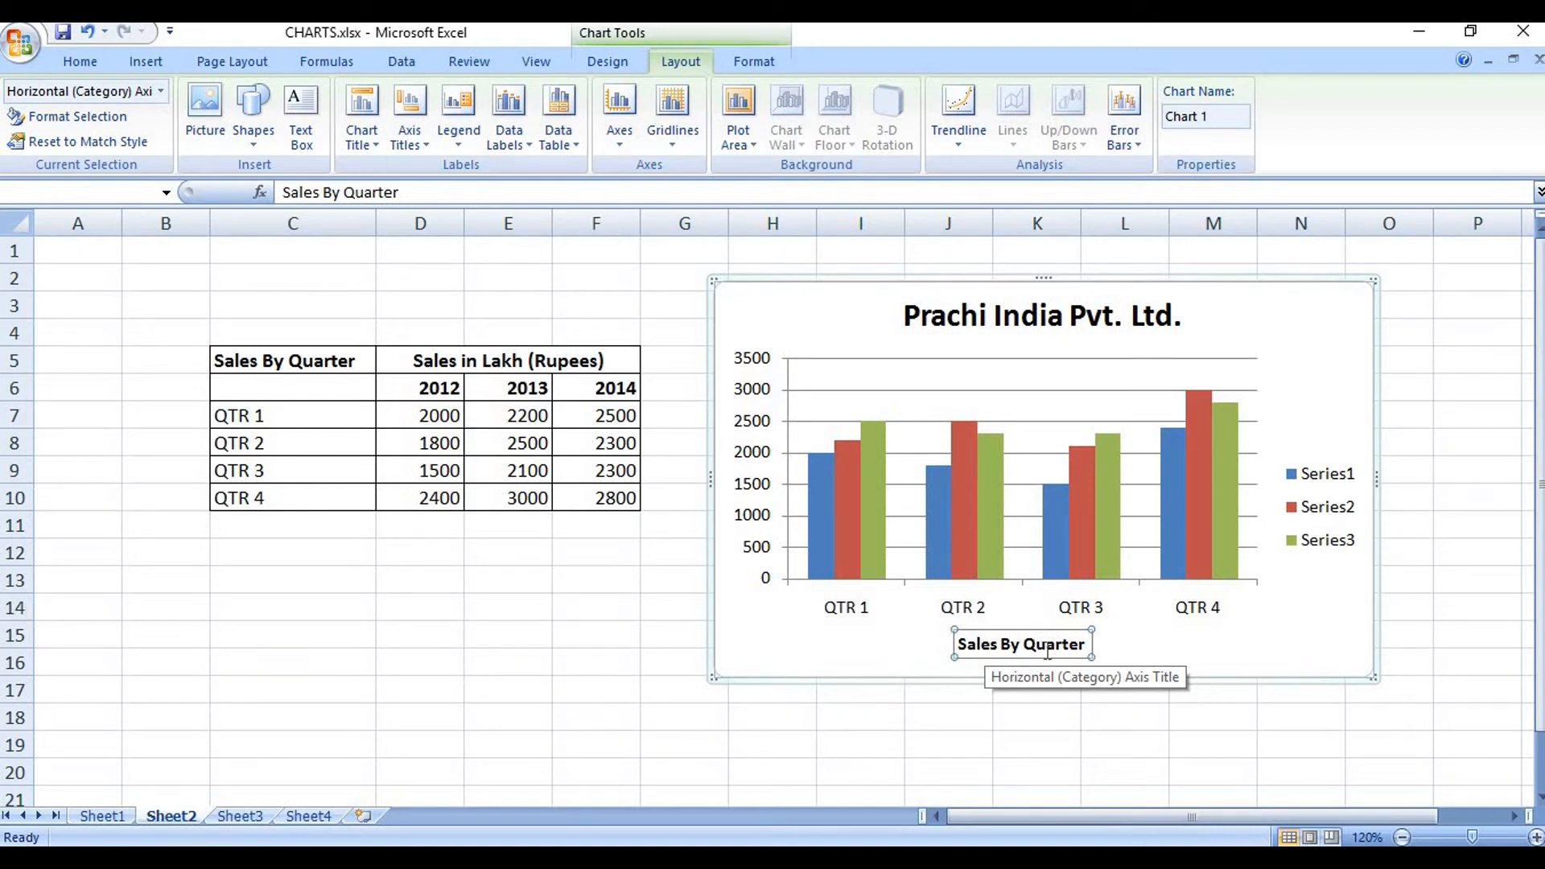
pyautogui.click(1326, 626)
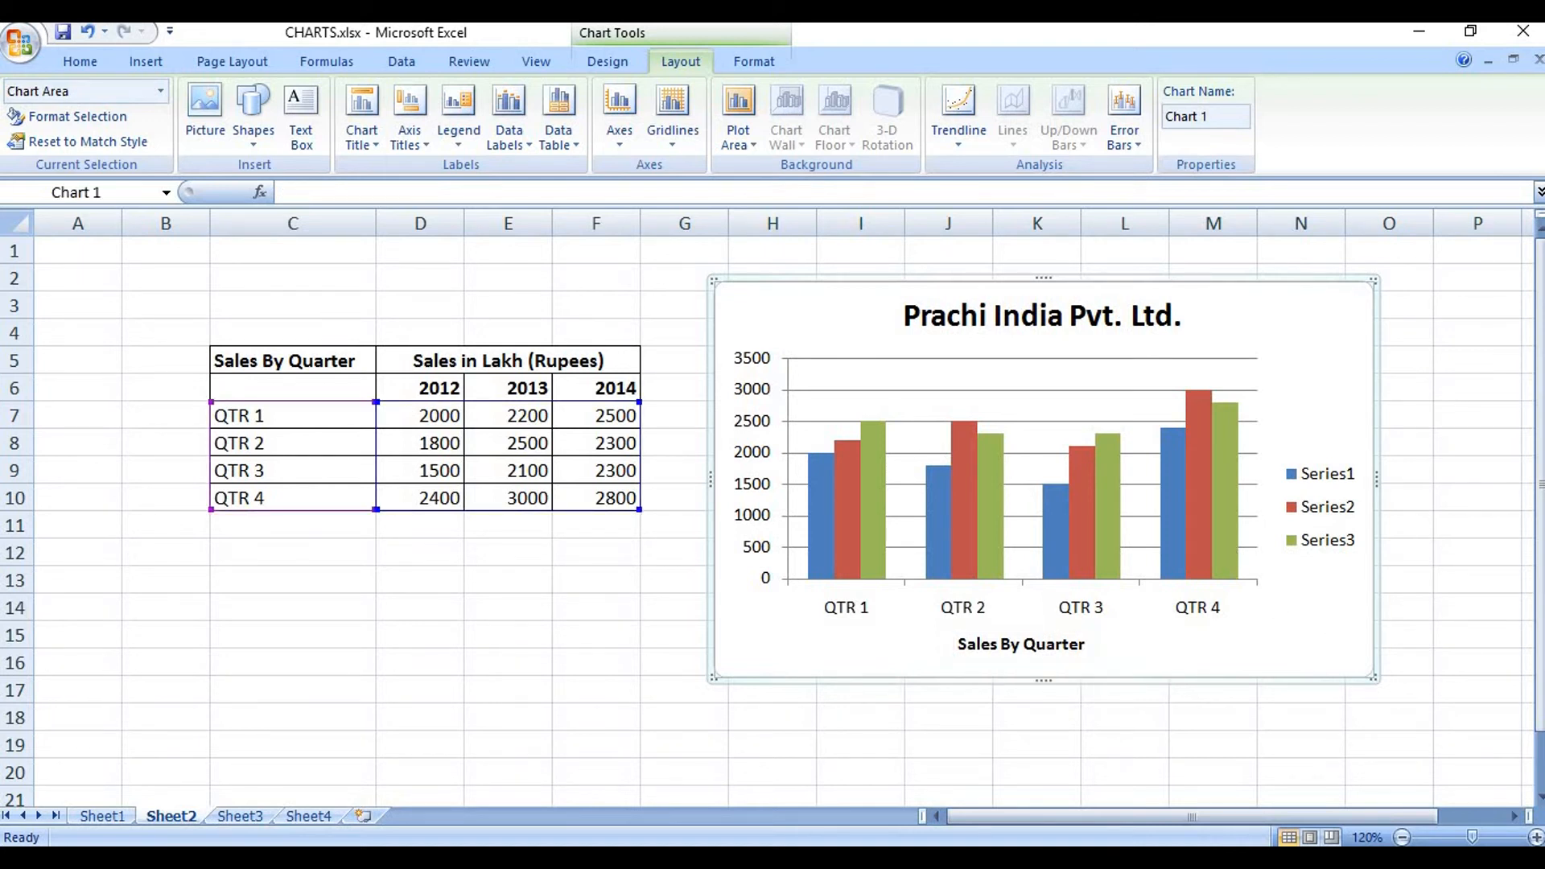
# Step: Add a primary vertical axis title in the Vertical Title style reading "Sales in Lakh (Rupees)"
pyautogui.click(419, 146)
pyautogui.moveTo(477, 204)
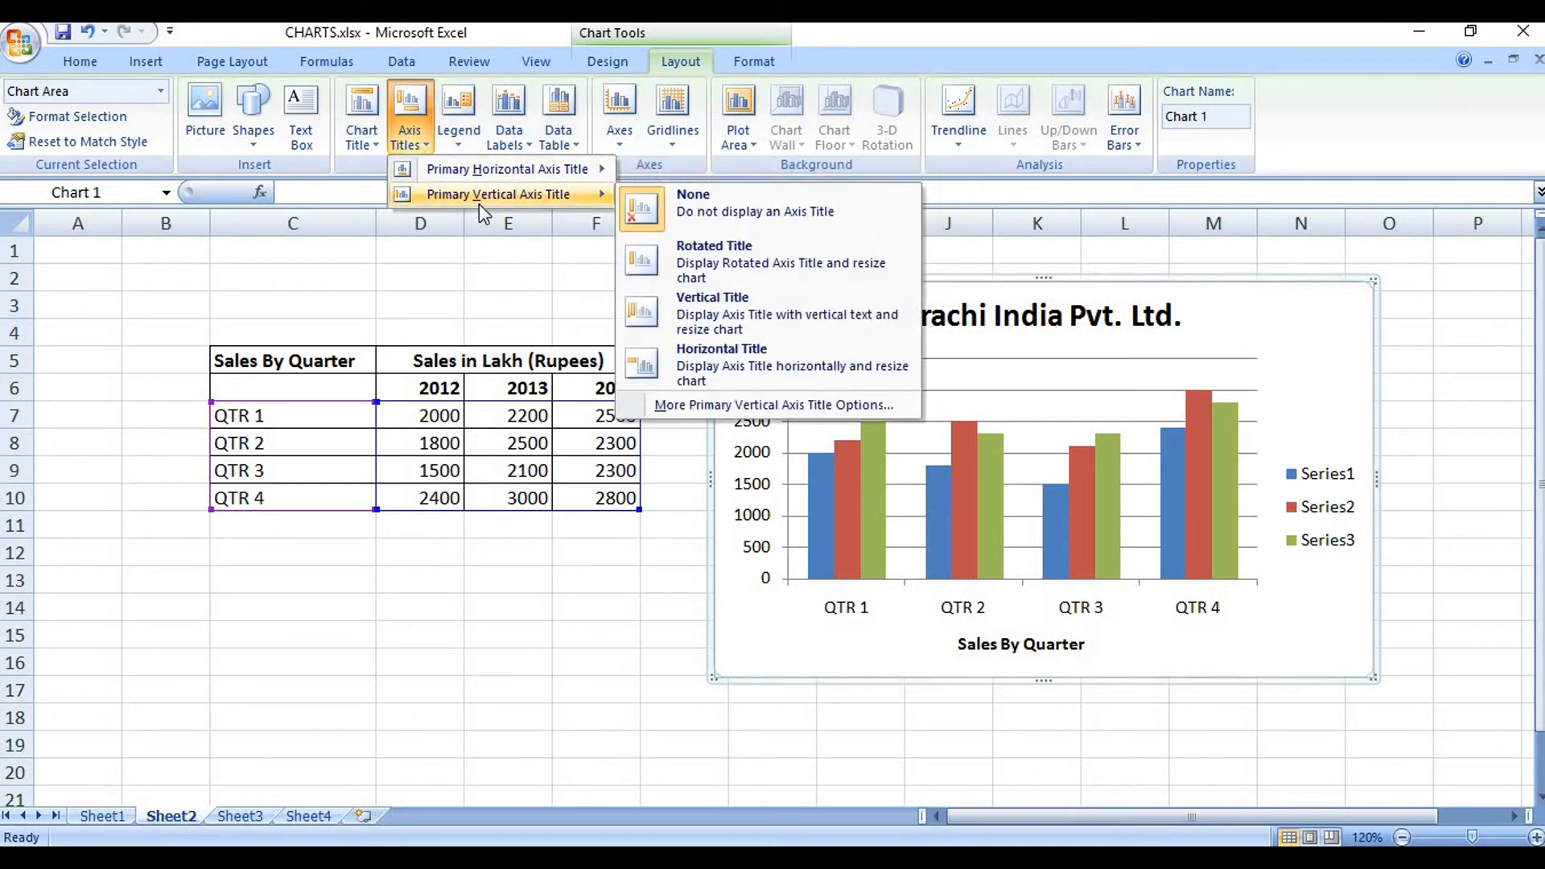
pyautogui.click(713, 306)
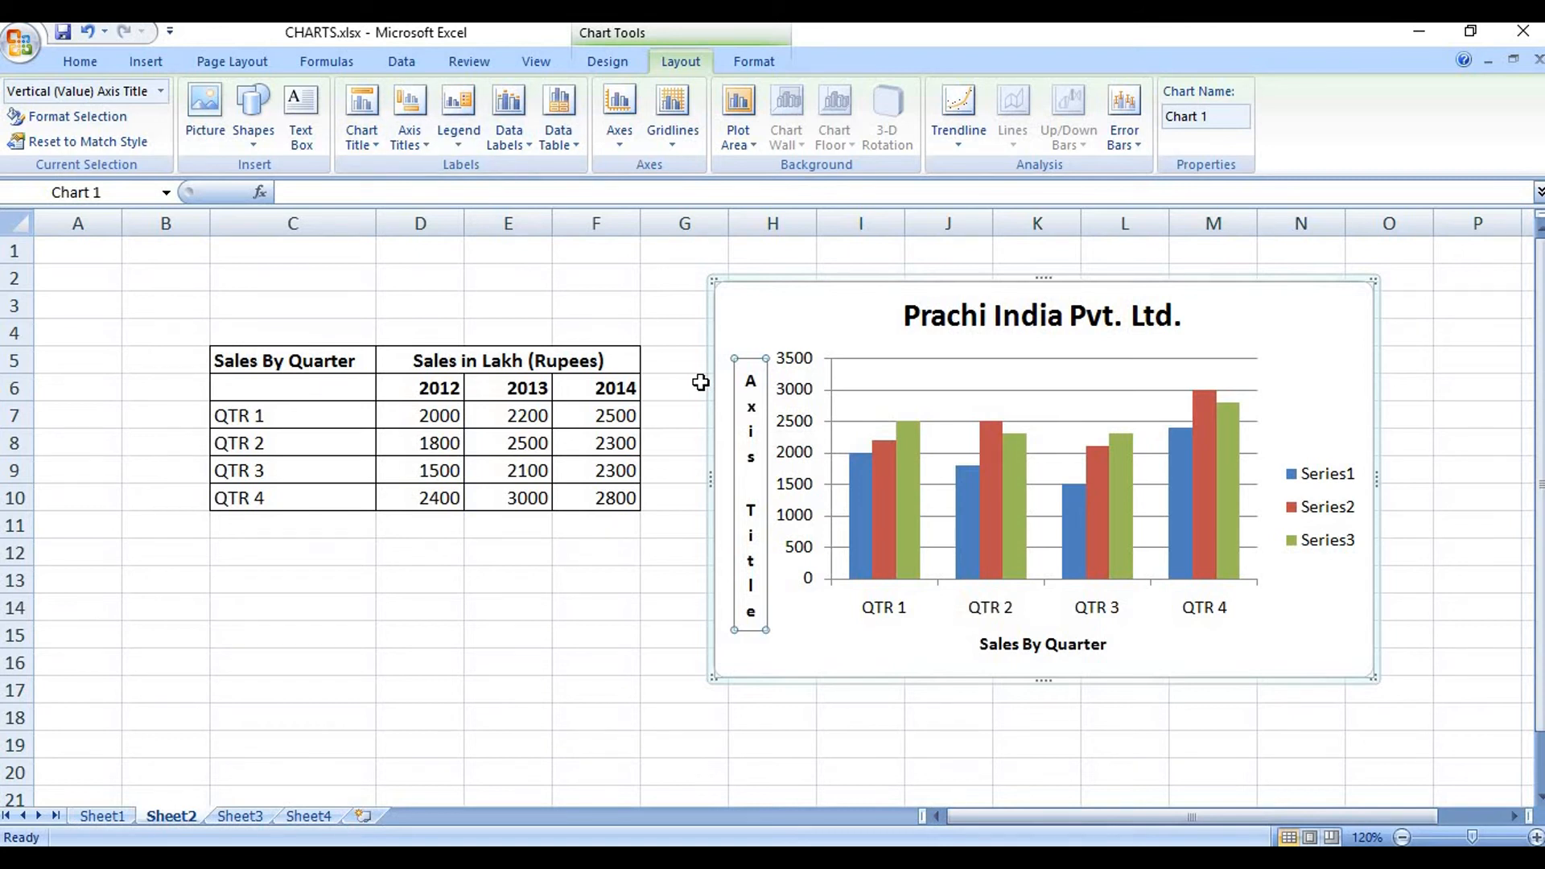
pyautogui.write('Sa')
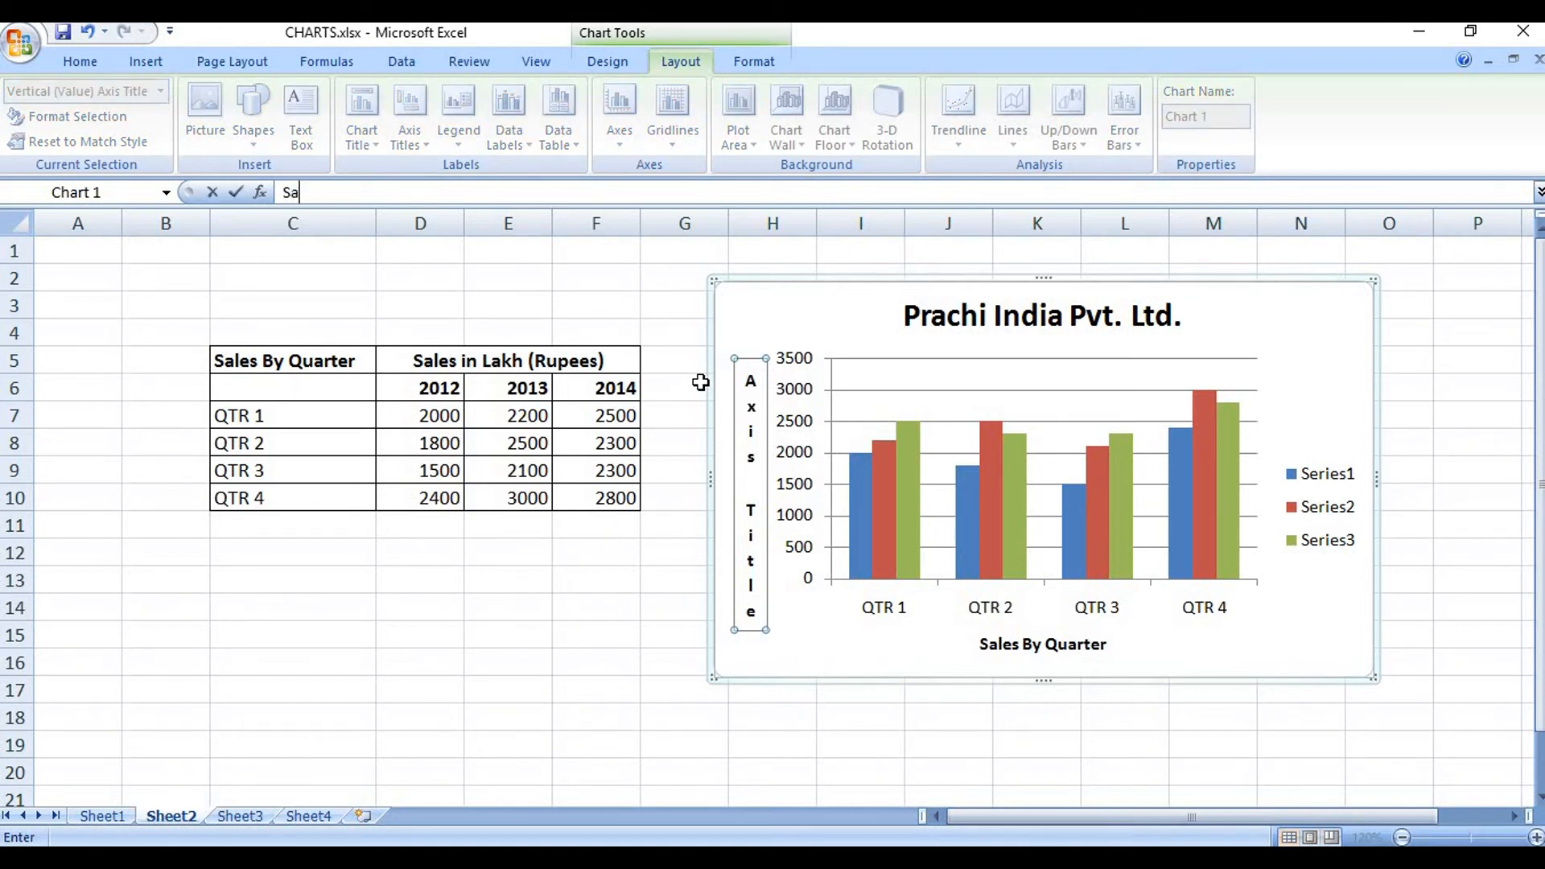
pyautogui.write('les in Lakh (Rupee')
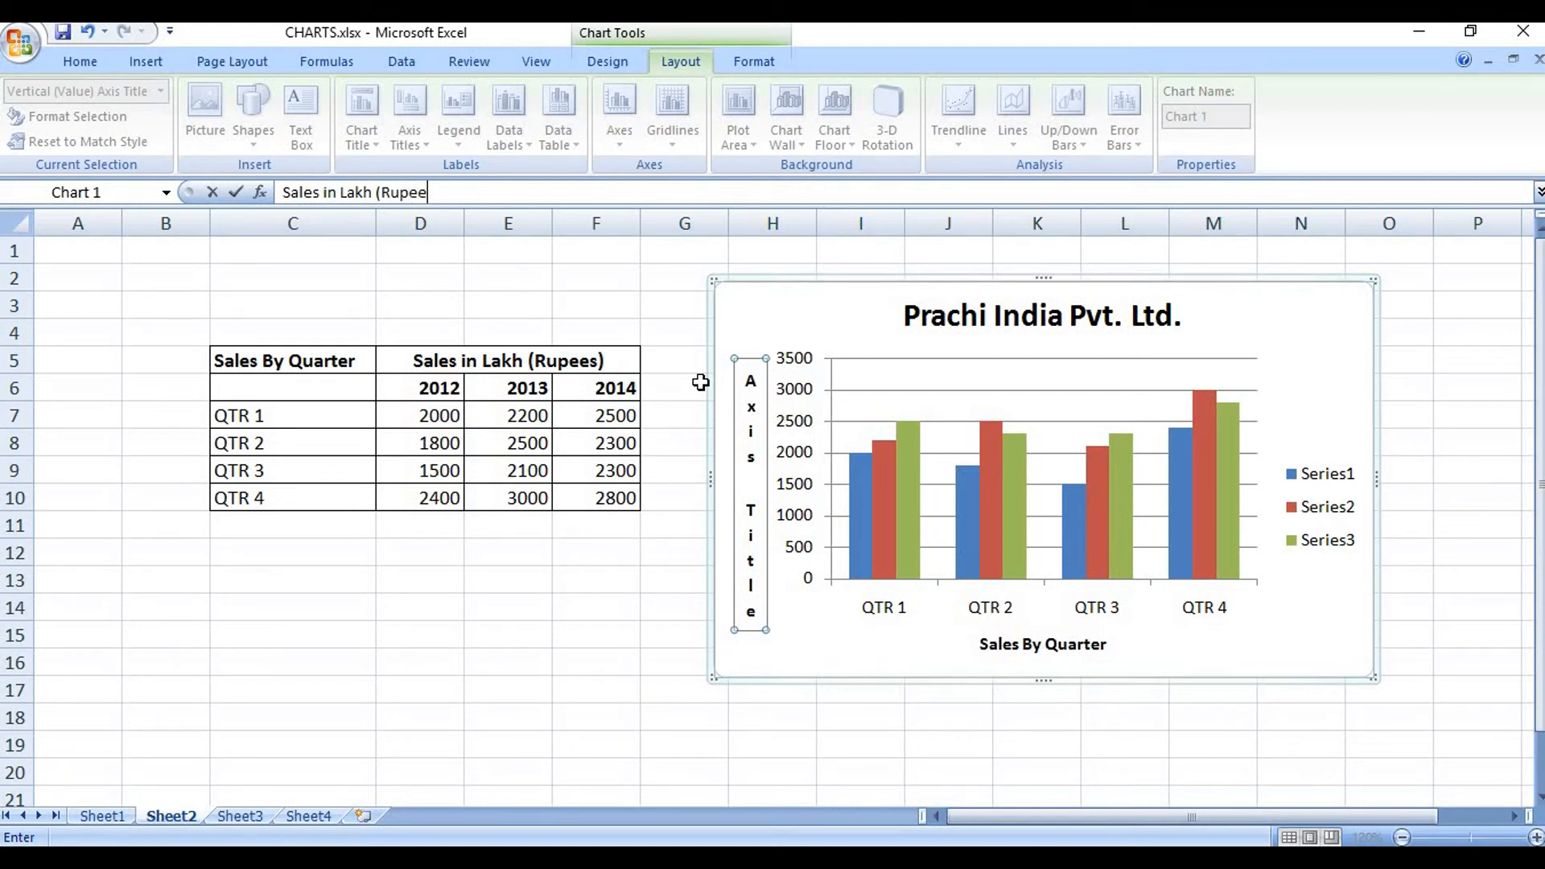
pyautogui.write('s)')
pyautogui.press('Return')
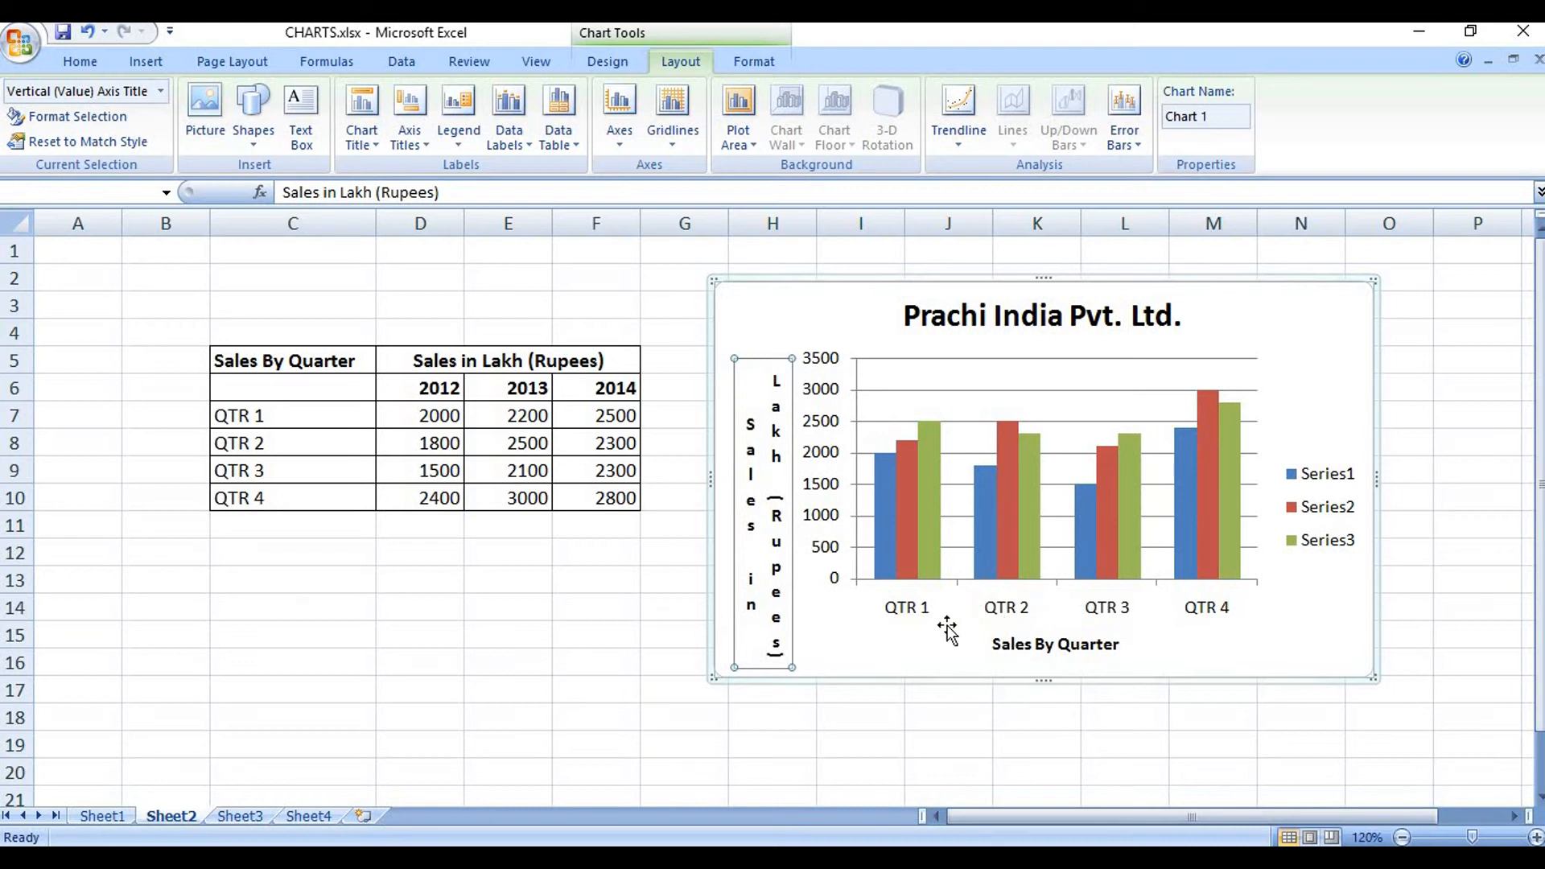
# Step: Change the vertical axis title to the Rotated Title style
pyautogui.click(422, 148)
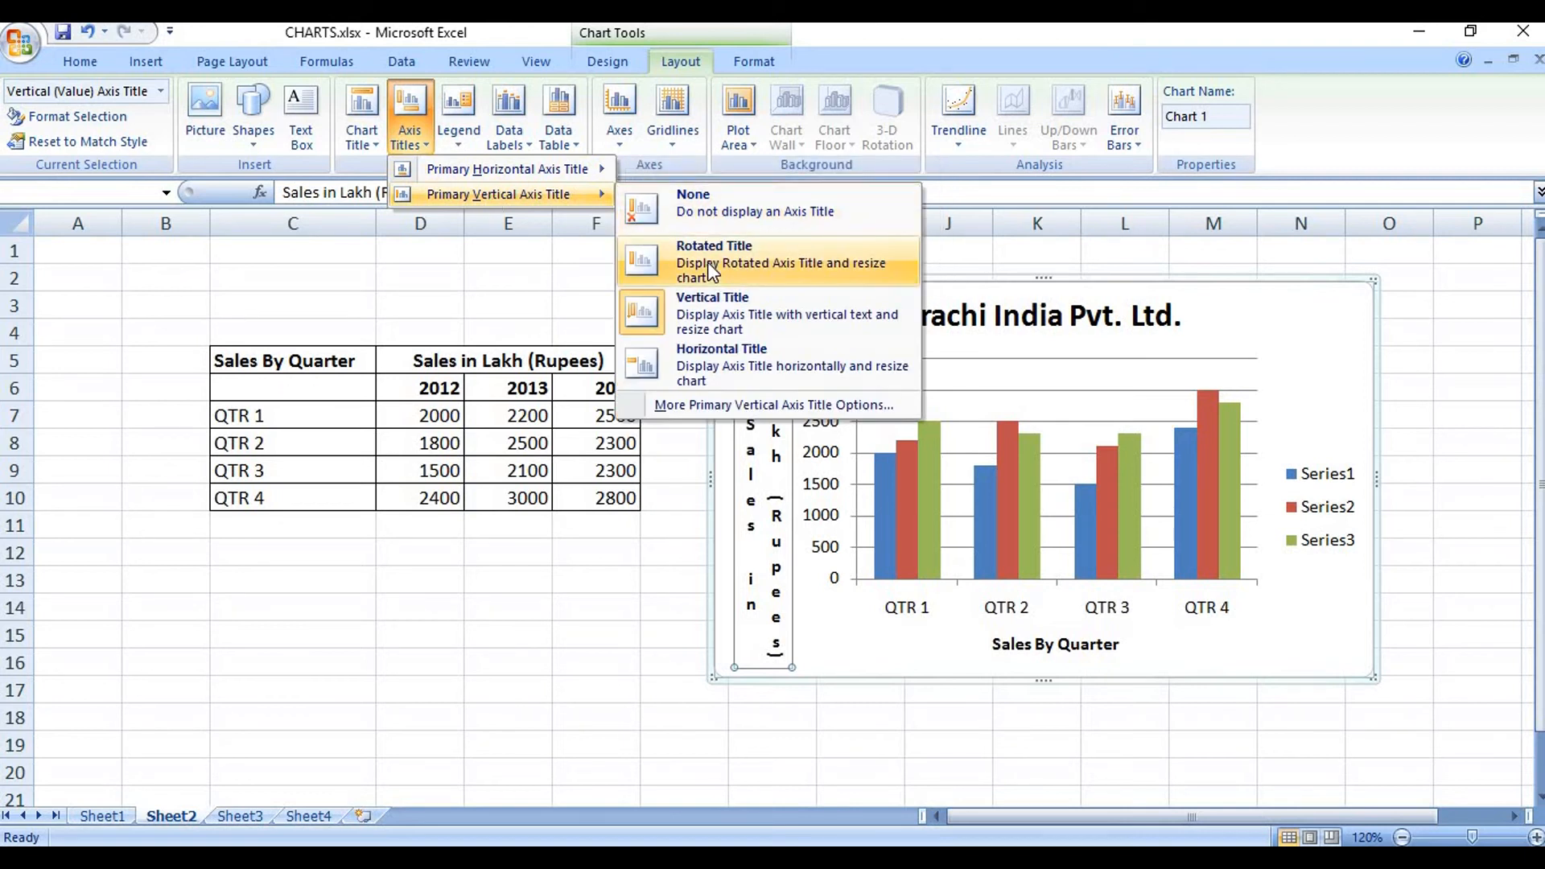
pyautogui.click(708, 263)
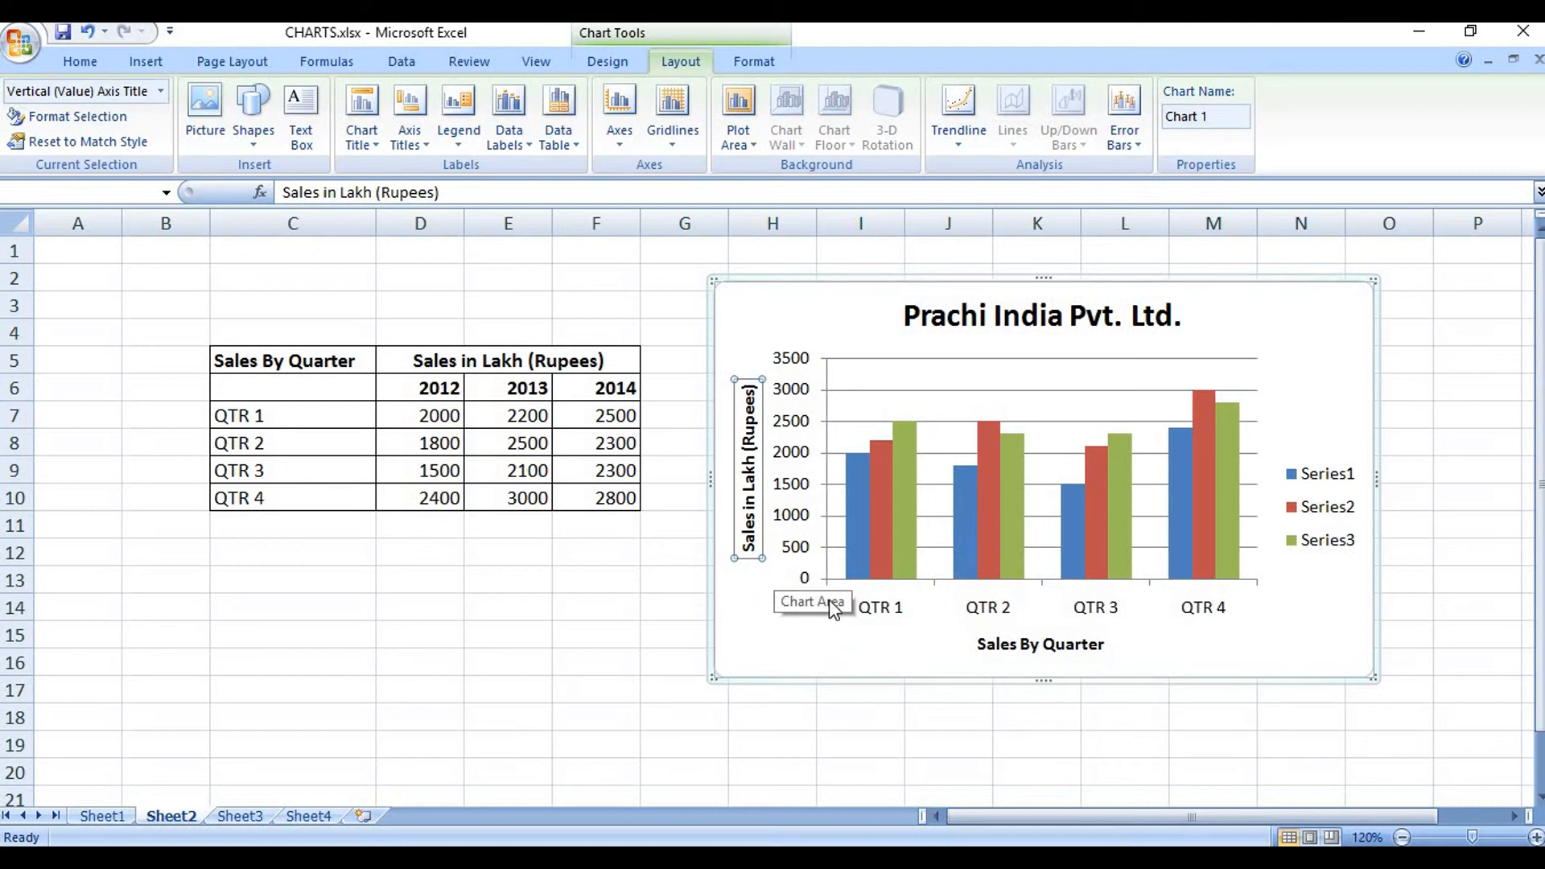
pyautogui.click(1329, 594)
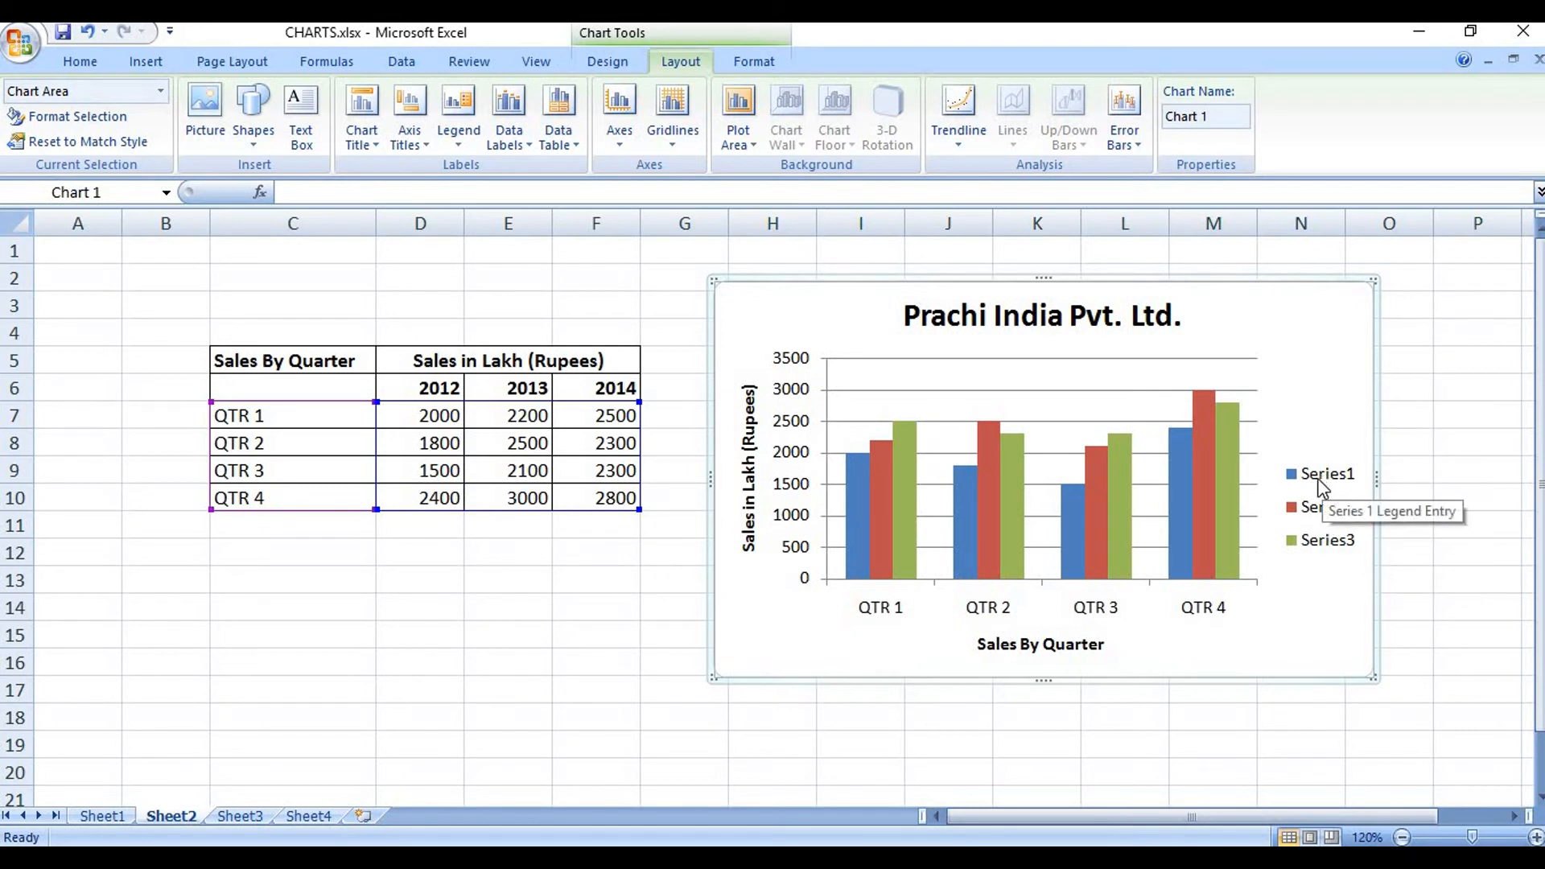
# Step: Try the chart legend at the top, bottom and left of the chart, and return it to Show Legend at Right
pyautogui.click(468, 133)
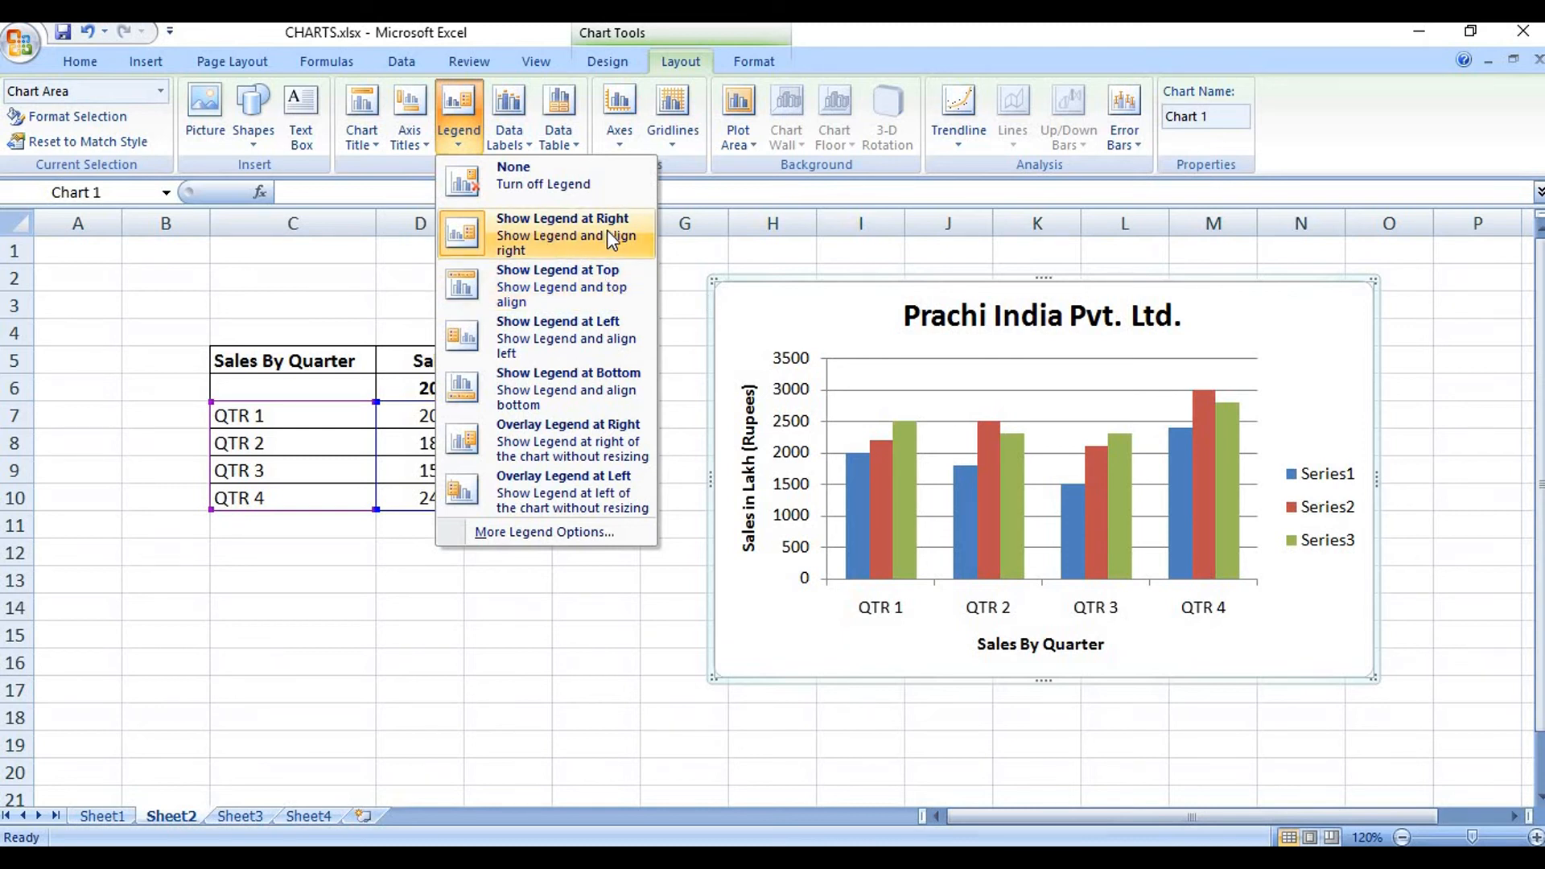
pyautogui.click(585, 278)
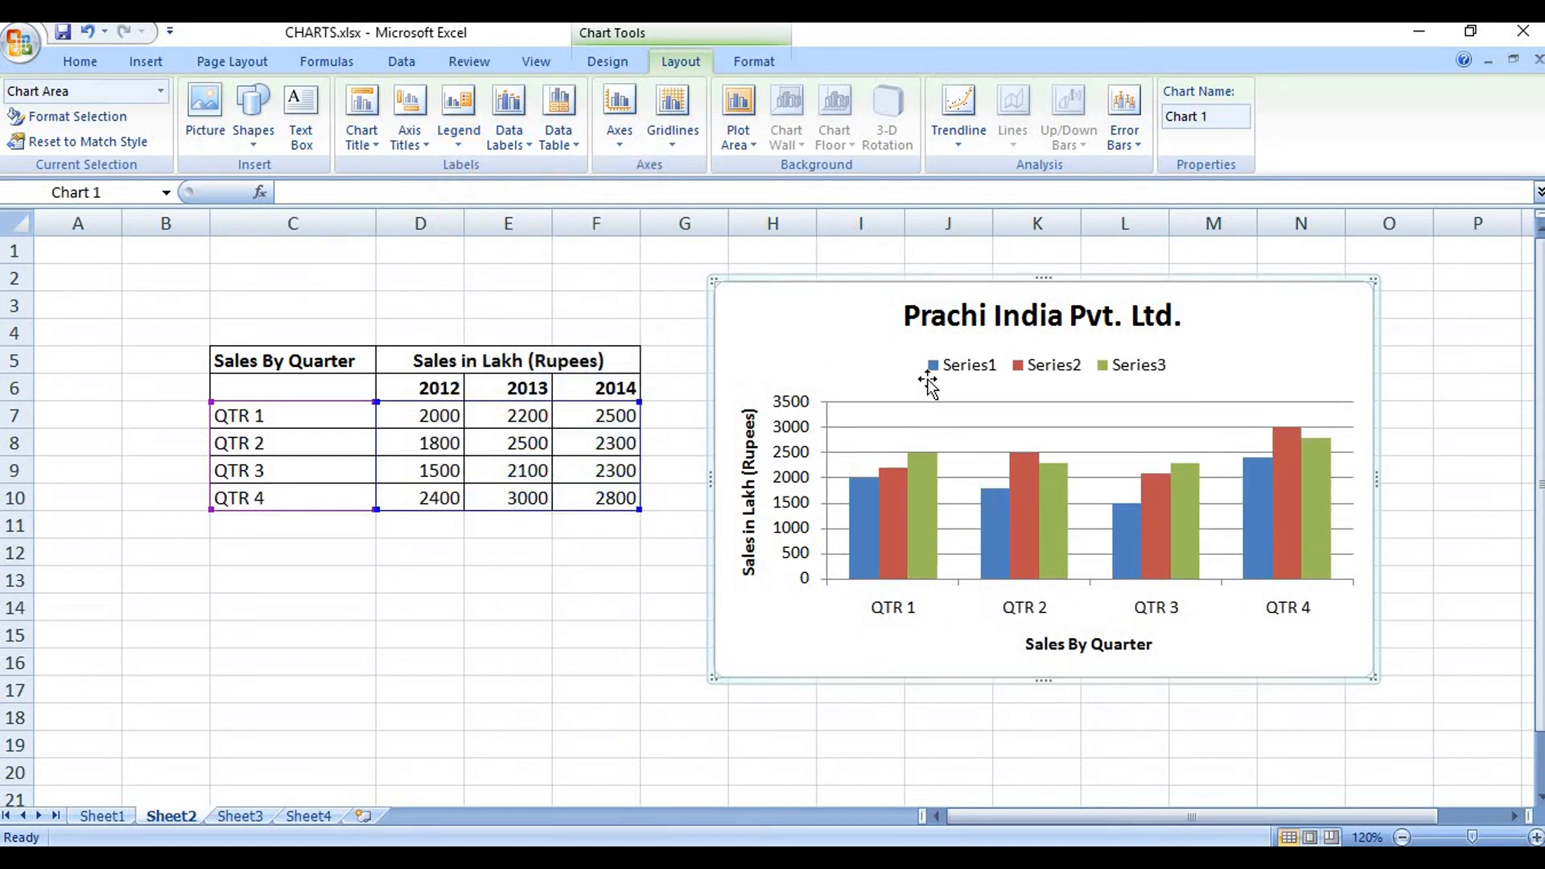
pyautogui.click(458, 128)
pyautogui.click(557, 406)
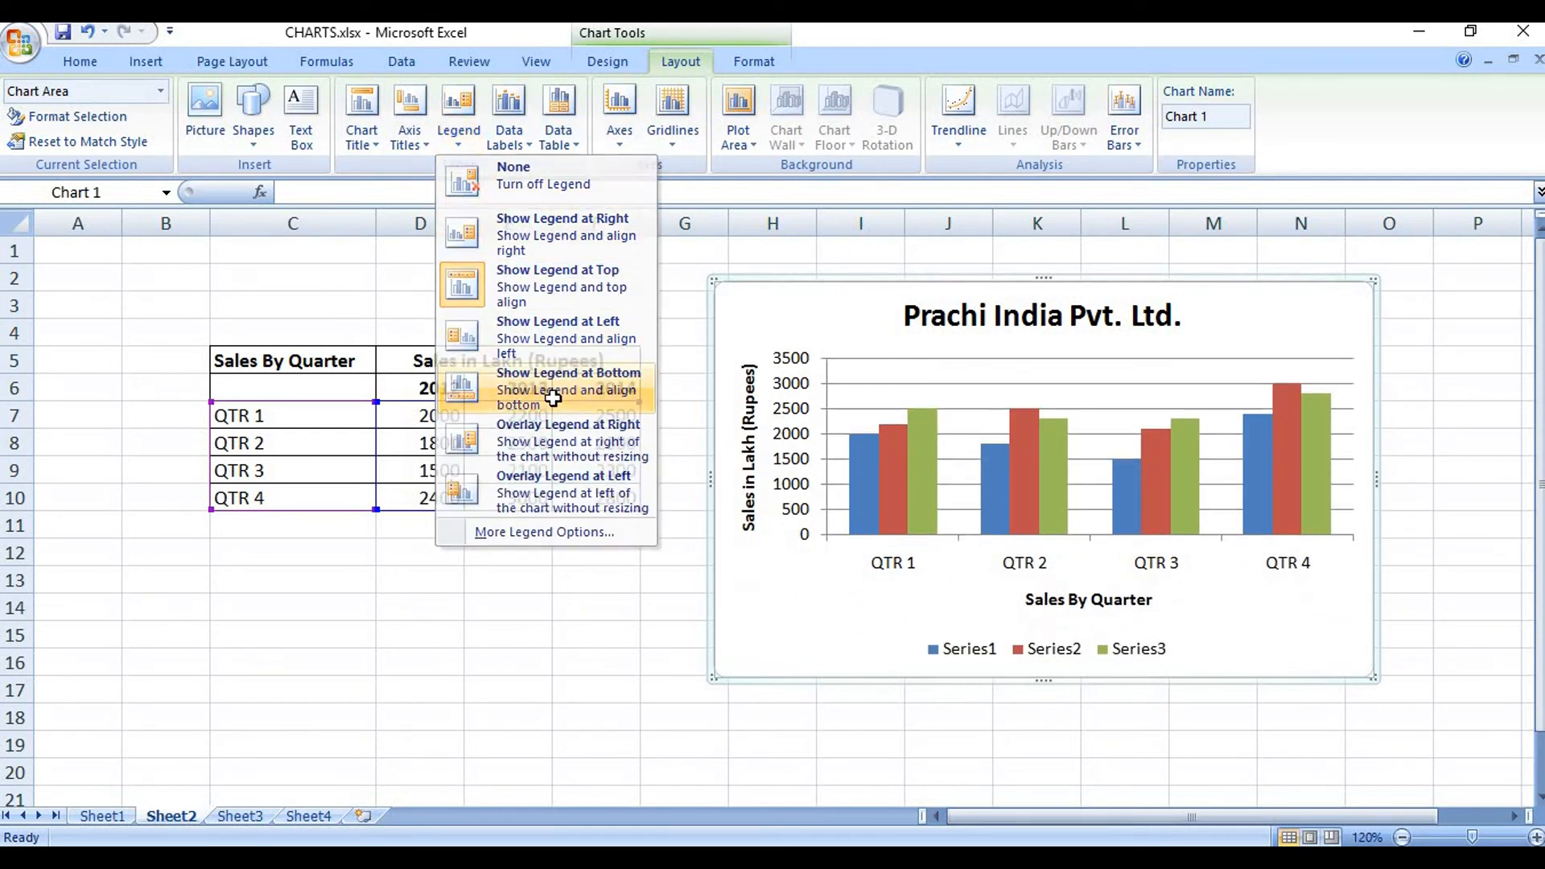
pyautogui.click(463, 145)
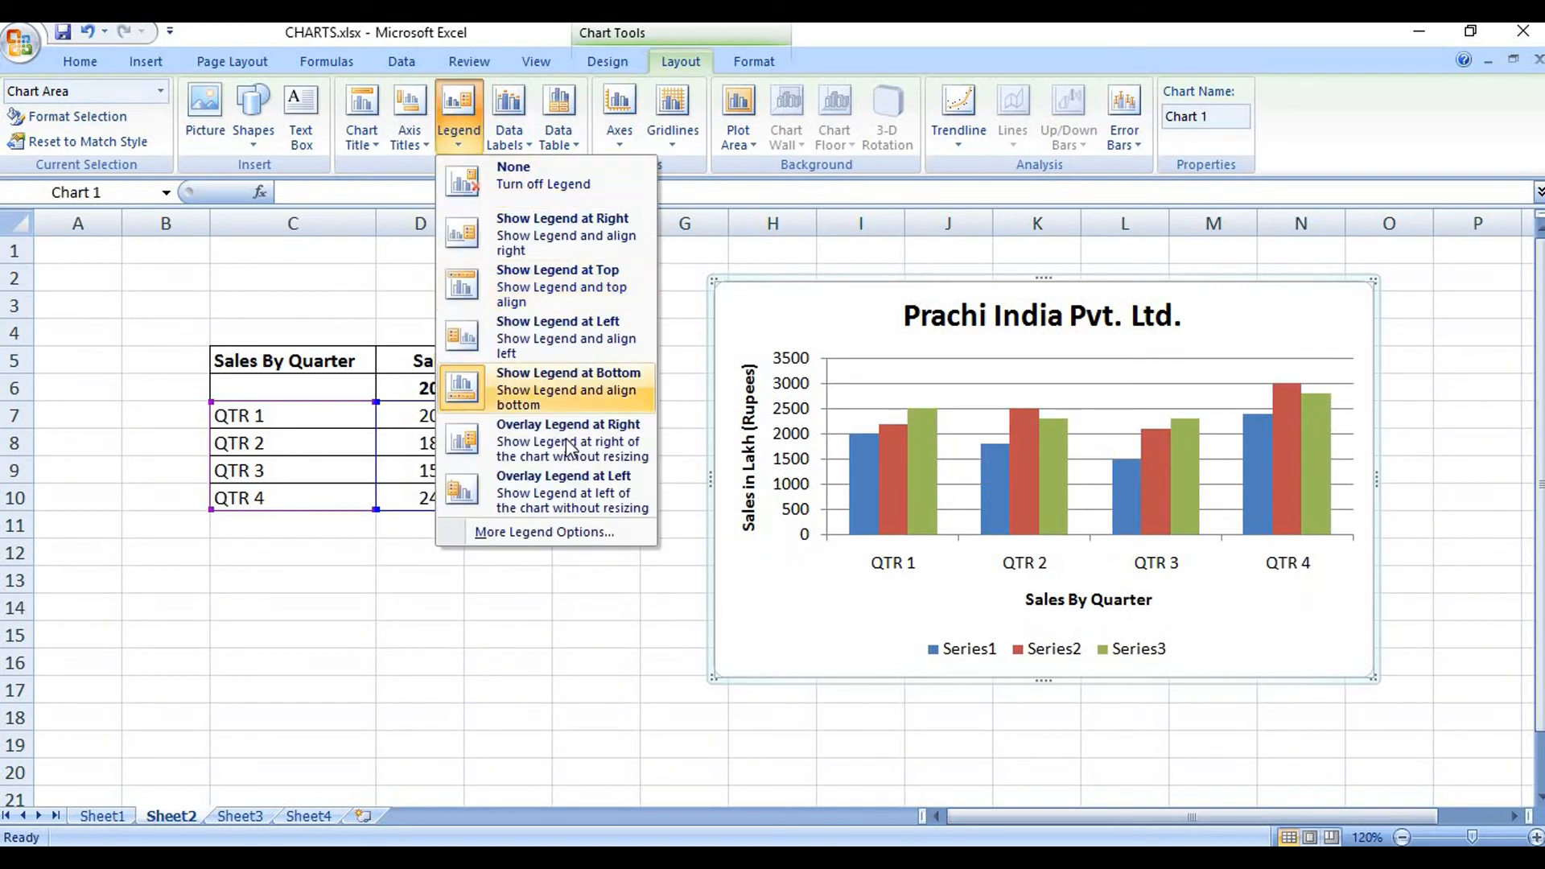
pyautogui.click(531, 332)
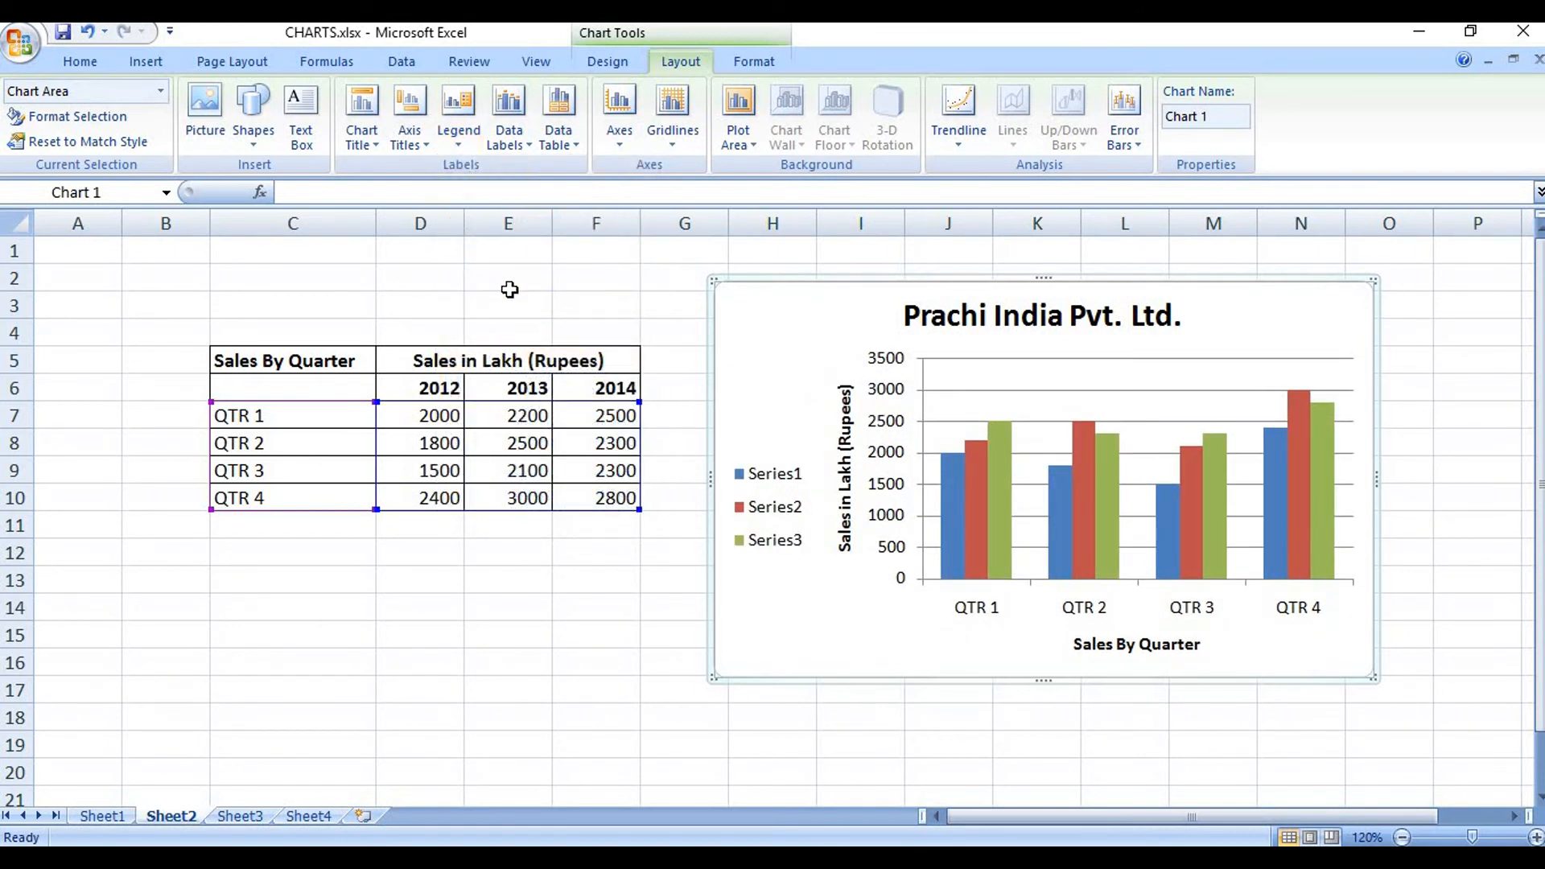
pyautogui.click(455, 142)
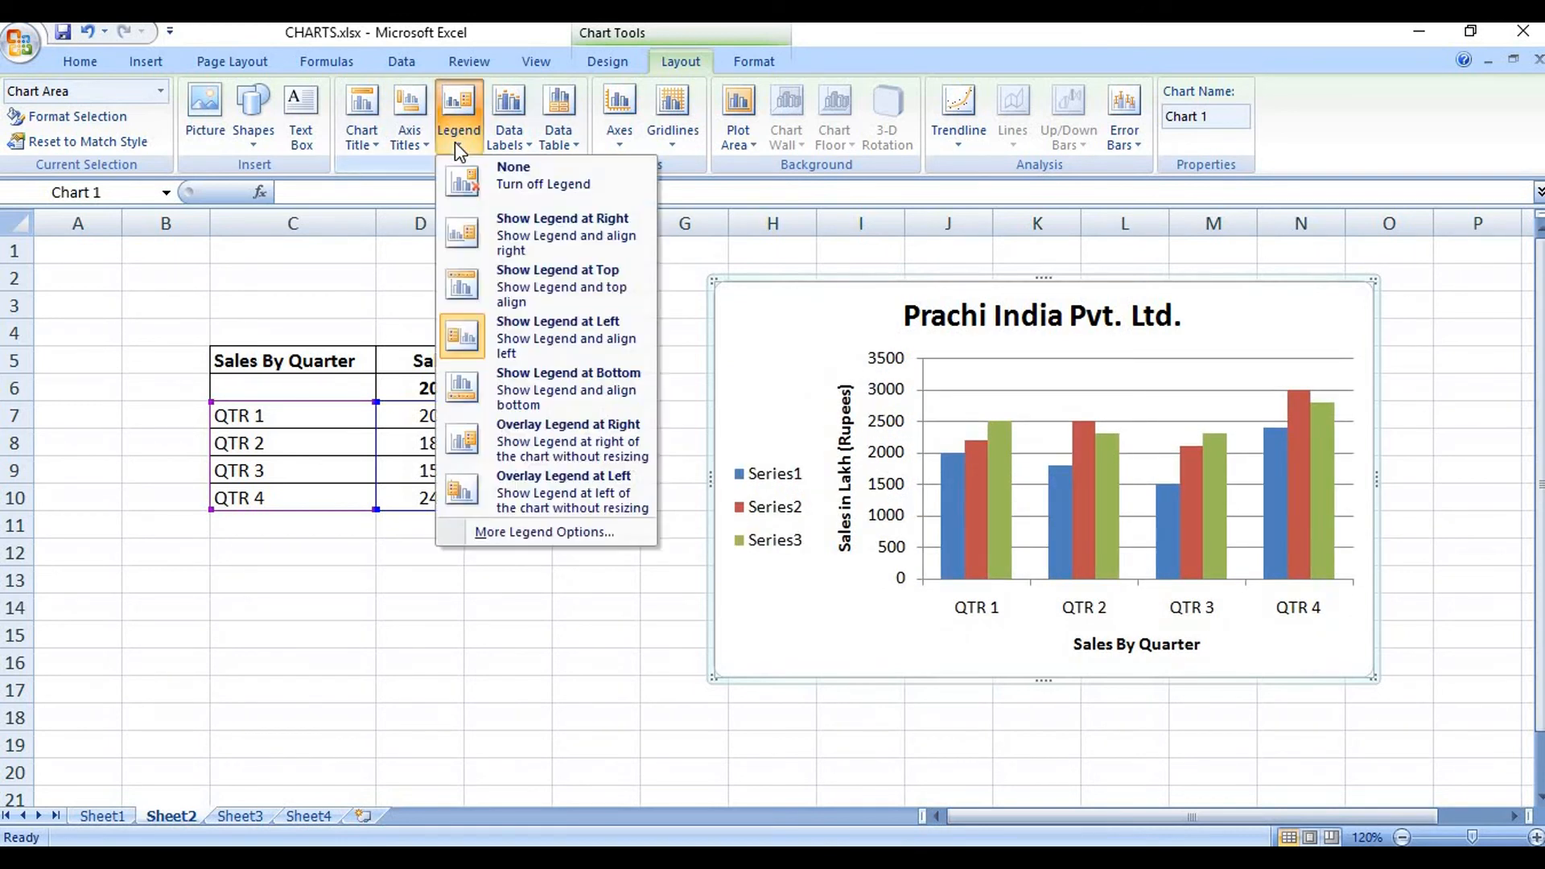
pyautogui.click(515, 221)
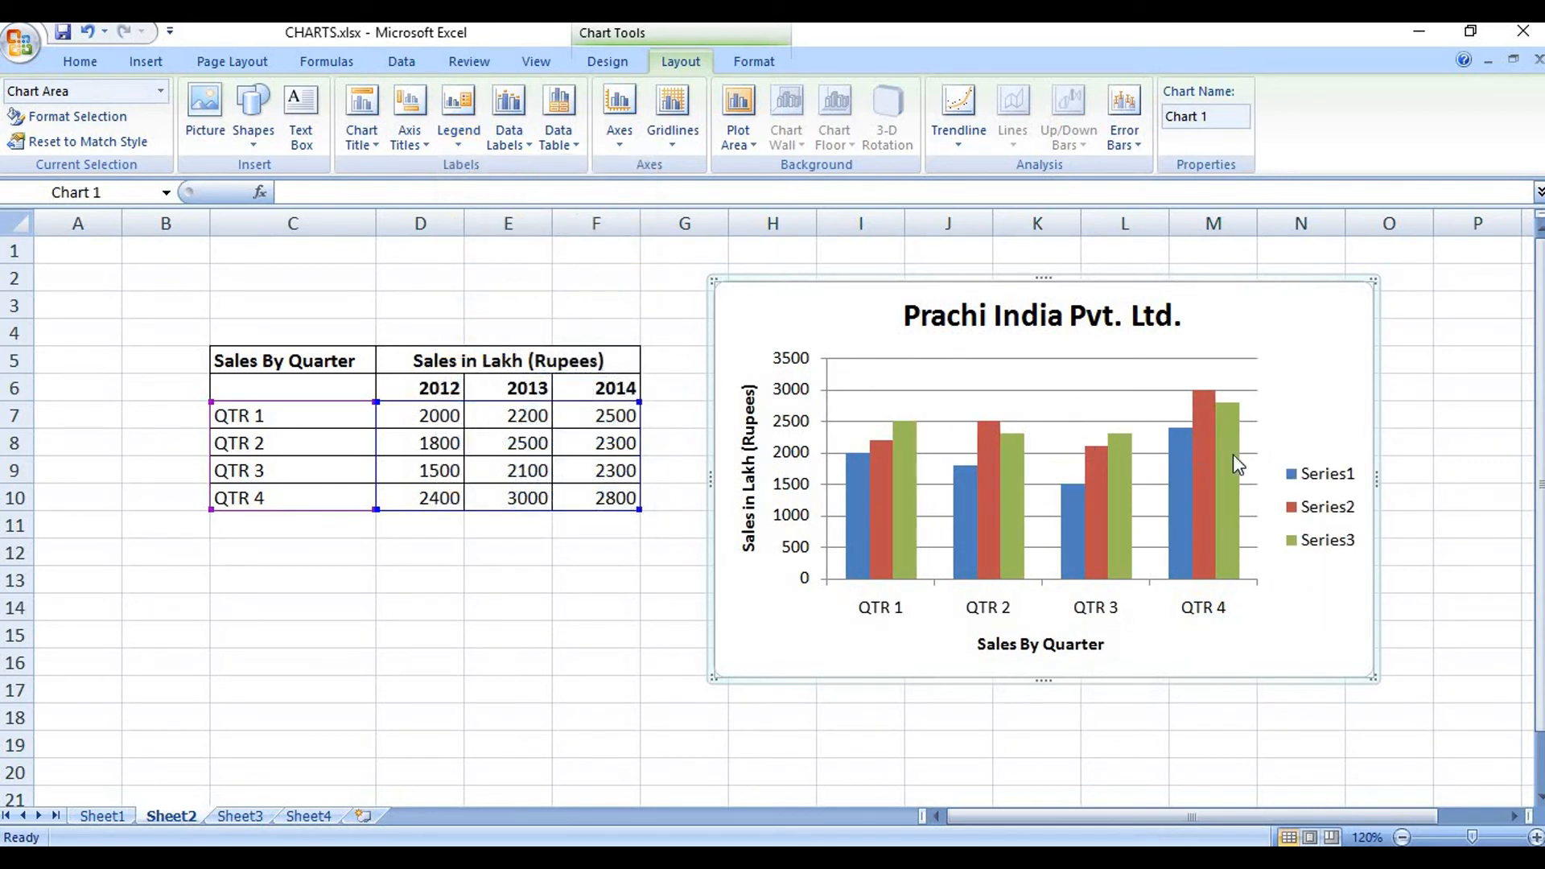
# Step: Edit the chart's data source to name the first legend series, Series1, as 2012
pyautogui.click(1321, 475)
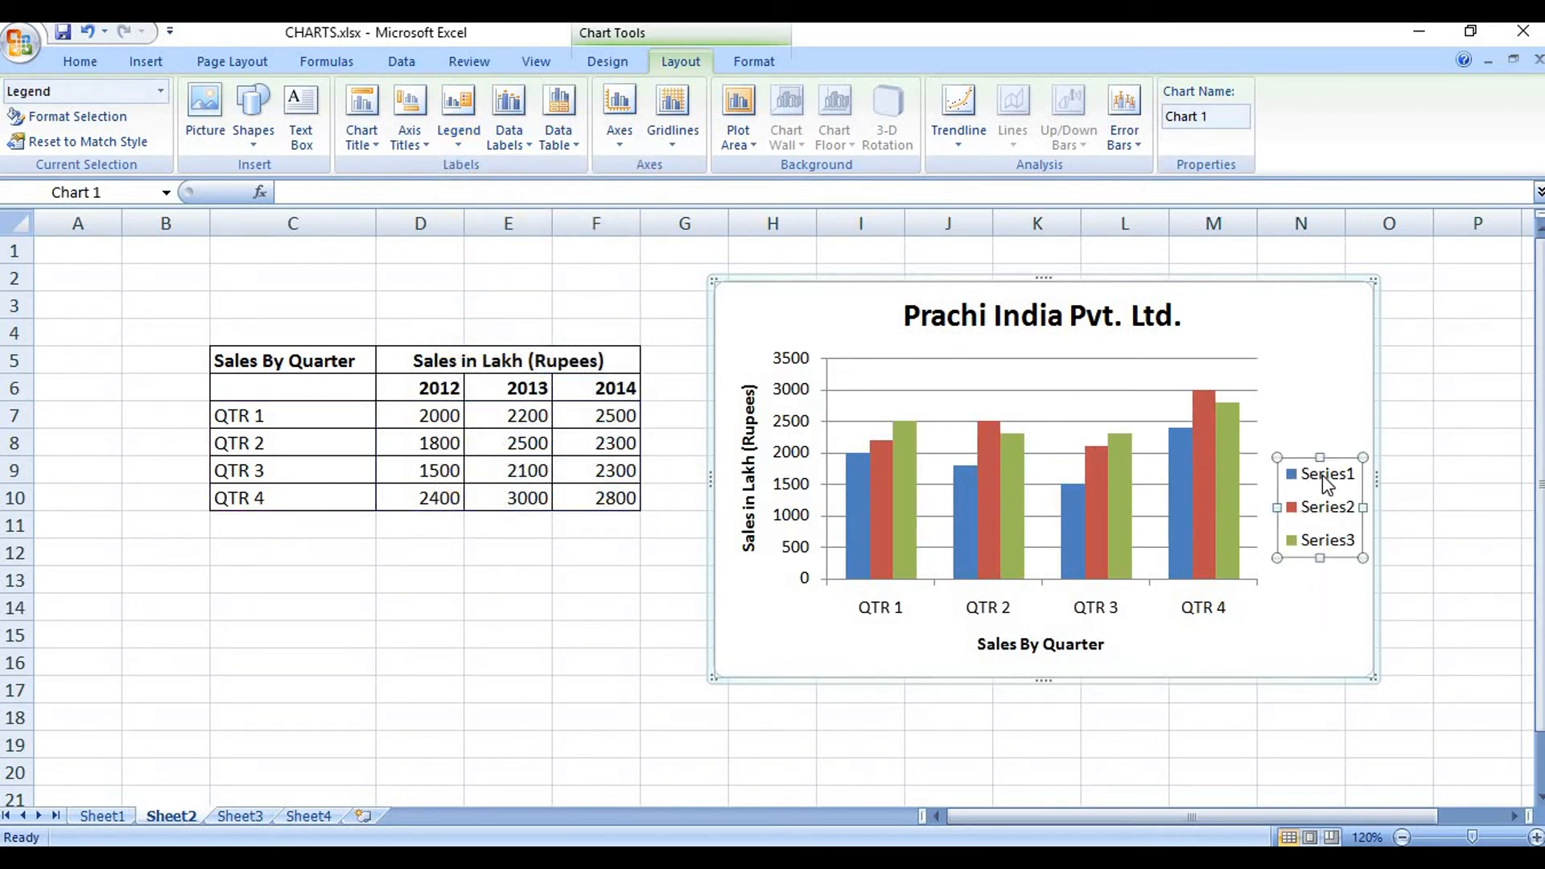
pyautogui.rightClick(1321, 475)
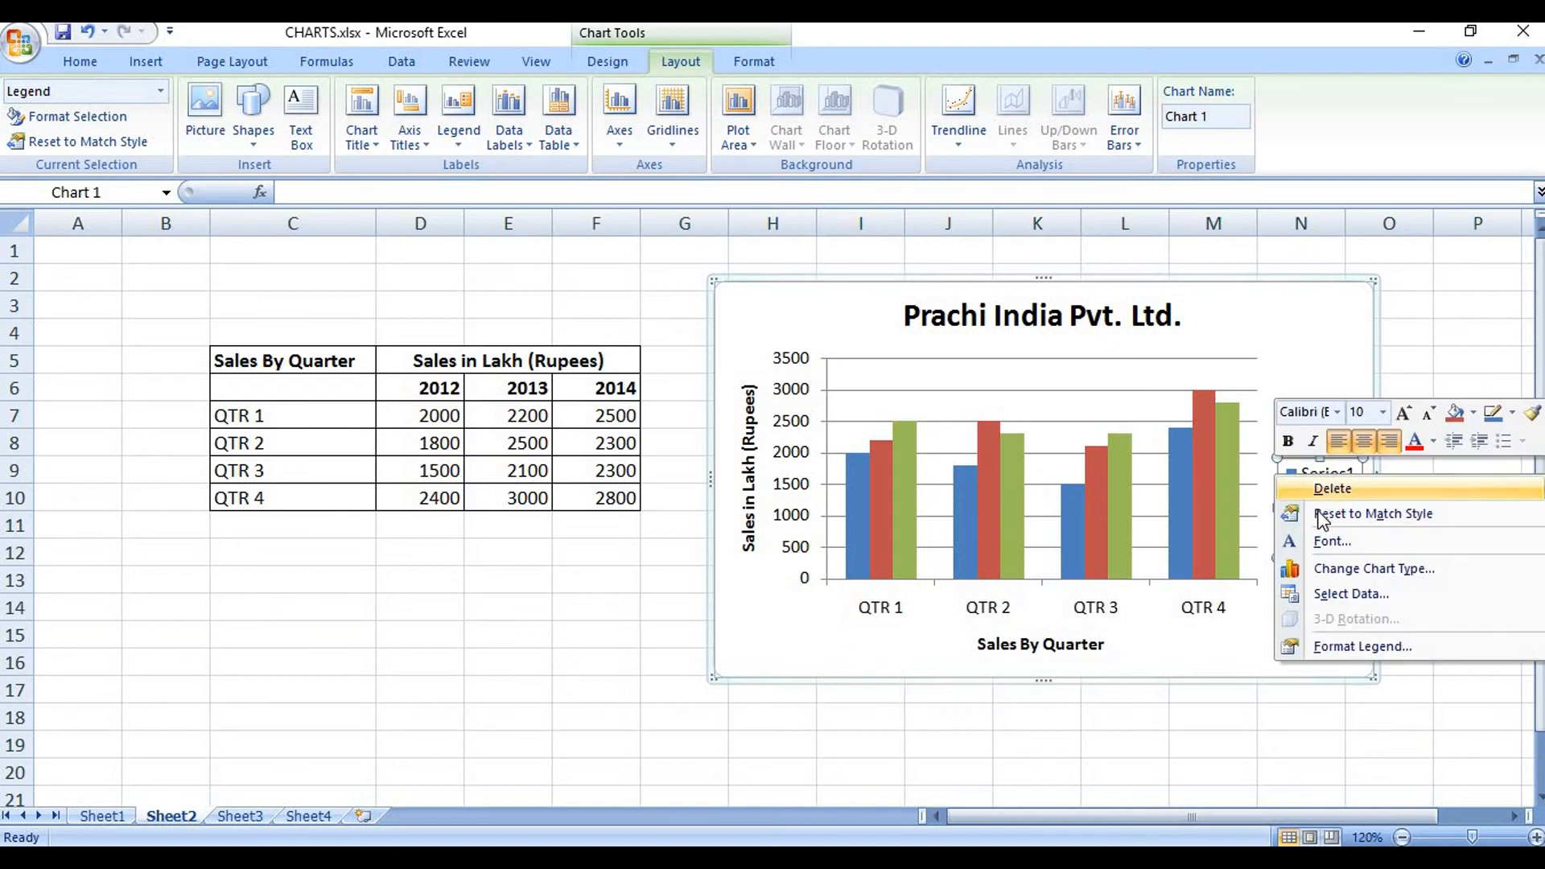
pyautogui.click(1335, 591)
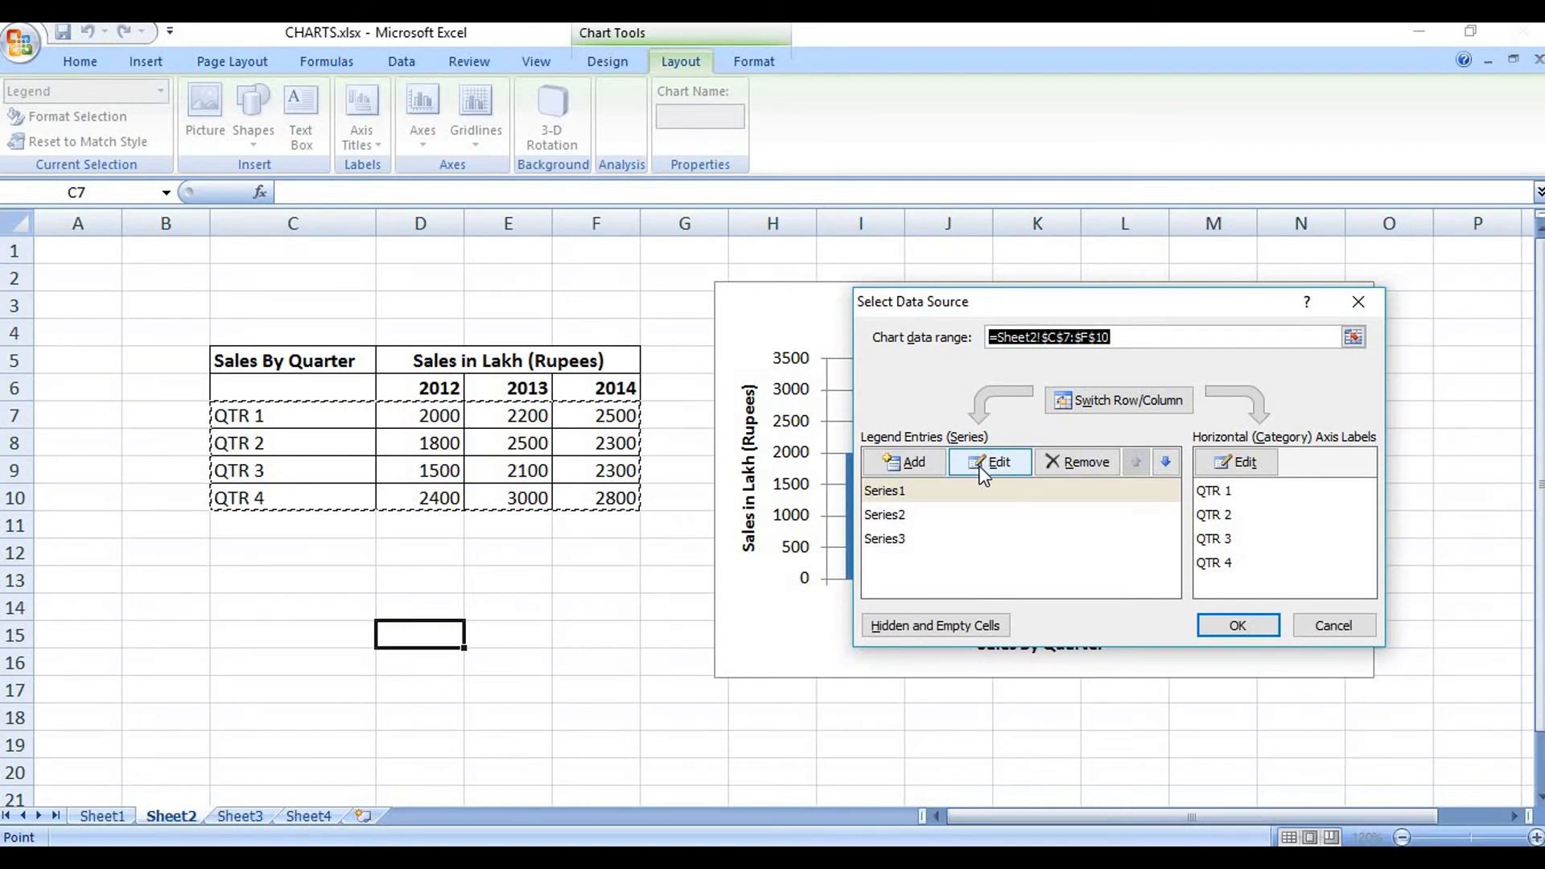
pyautogui.click(897, 488)
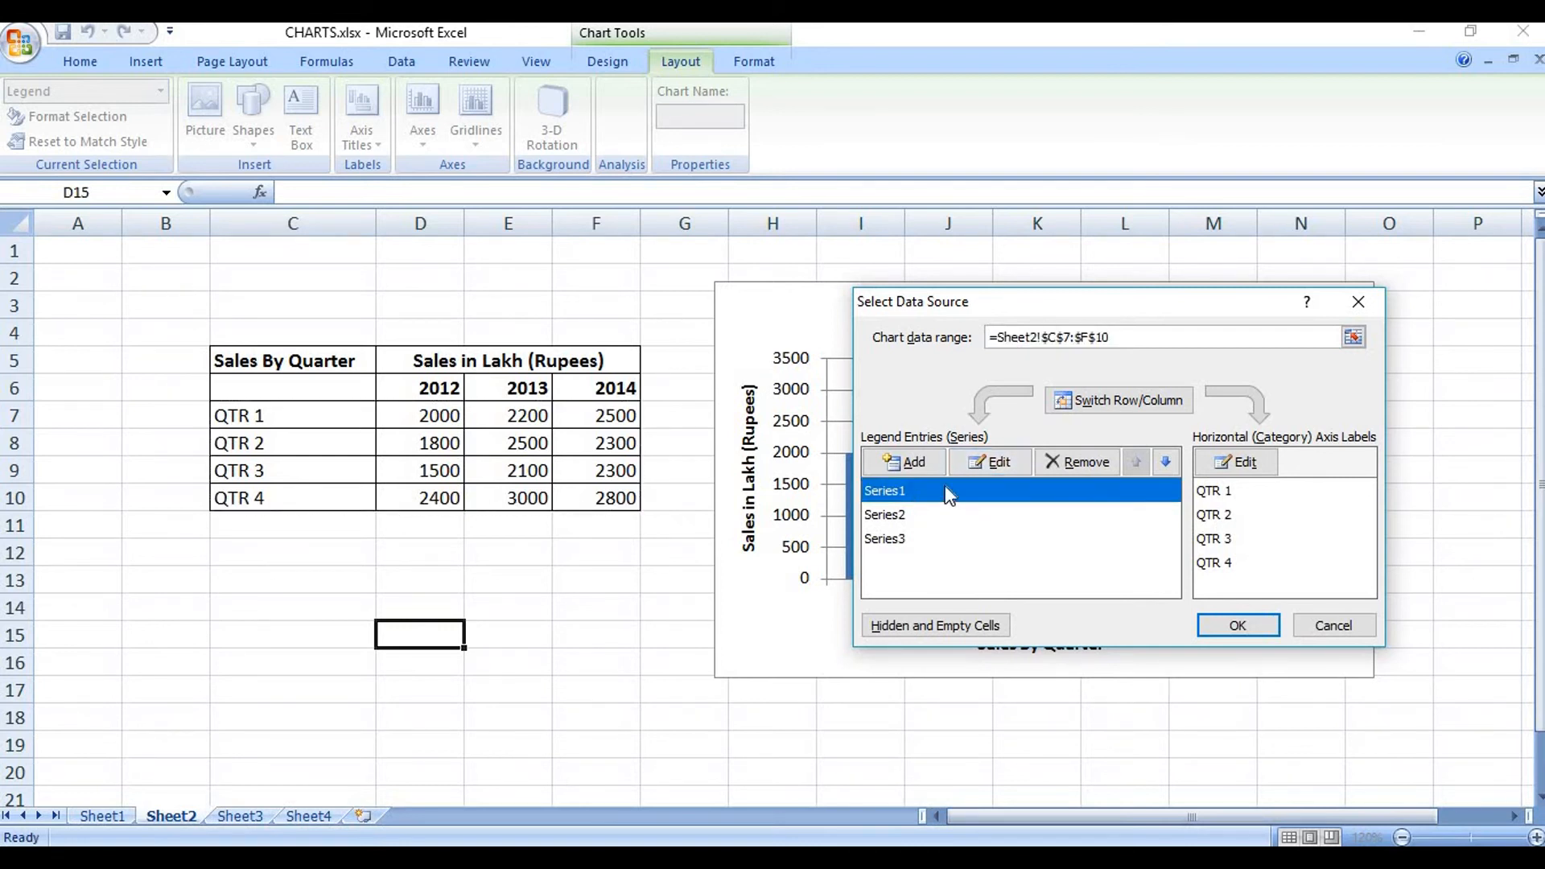
pyautogui.click(996, 463)
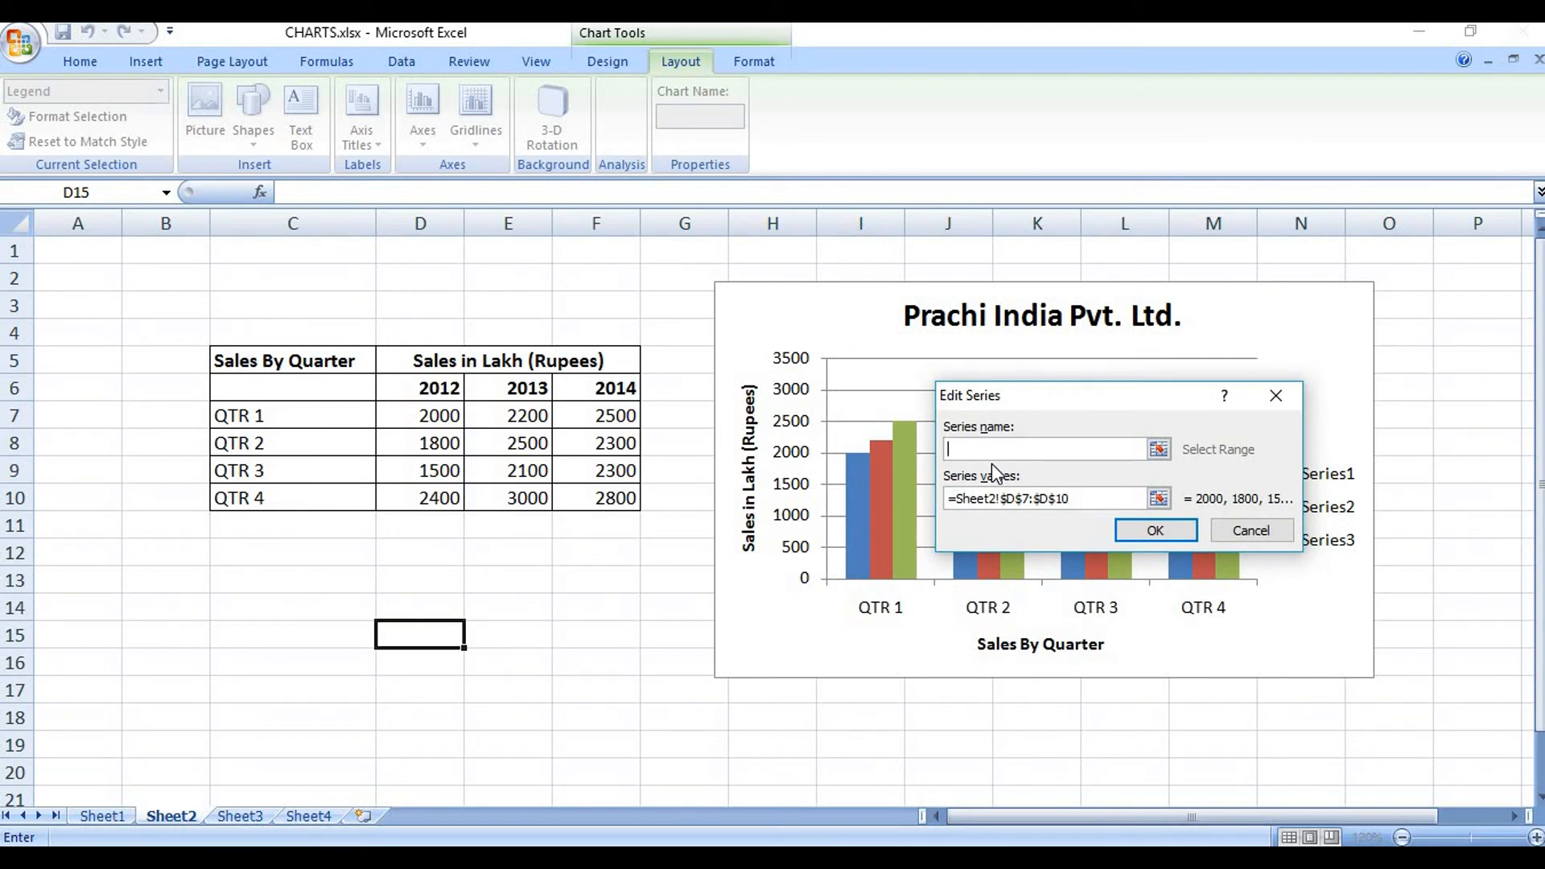
pyautogui.write('2012')
pyautogui.click(1151, 527)
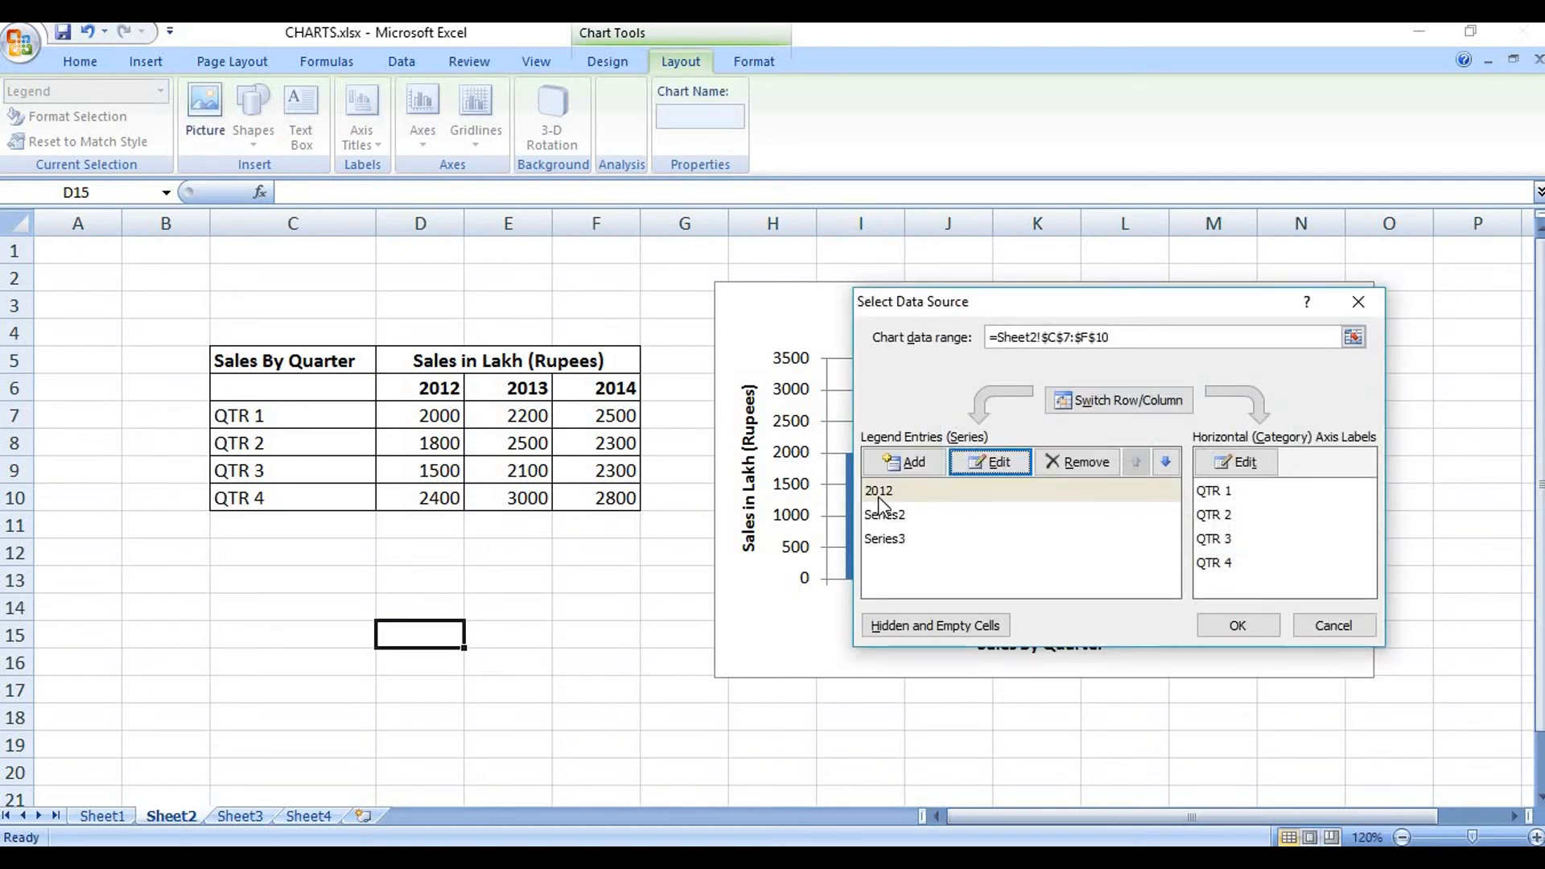
# Step: Rename the second legend series, Series2, as 2013
pyautogui.click(887, 515)
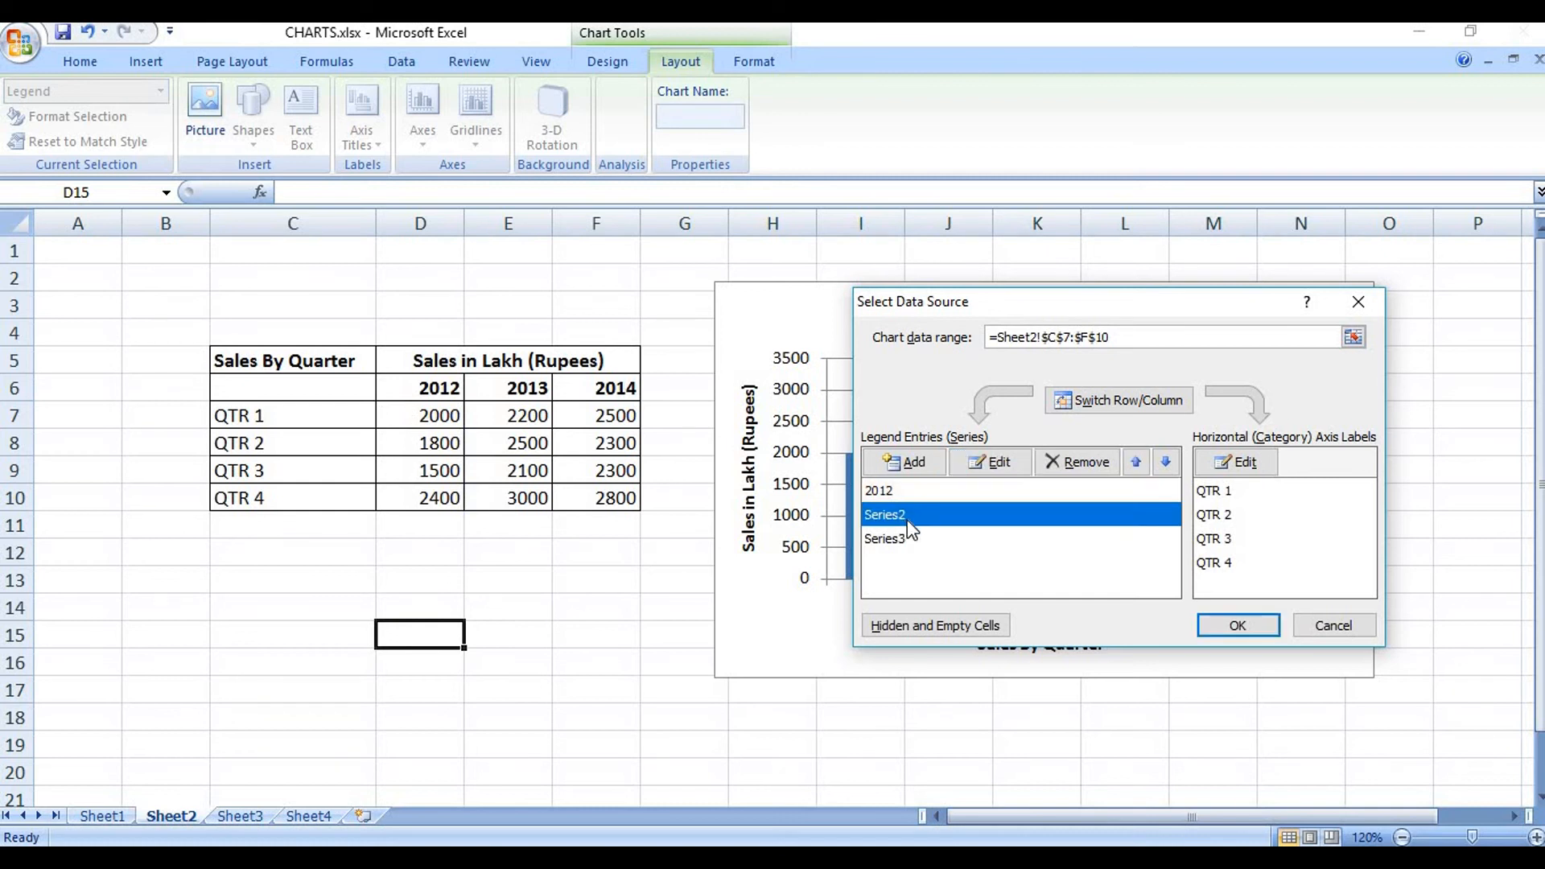
pyautogui.click(985, 463)
pyautogui.write('12')
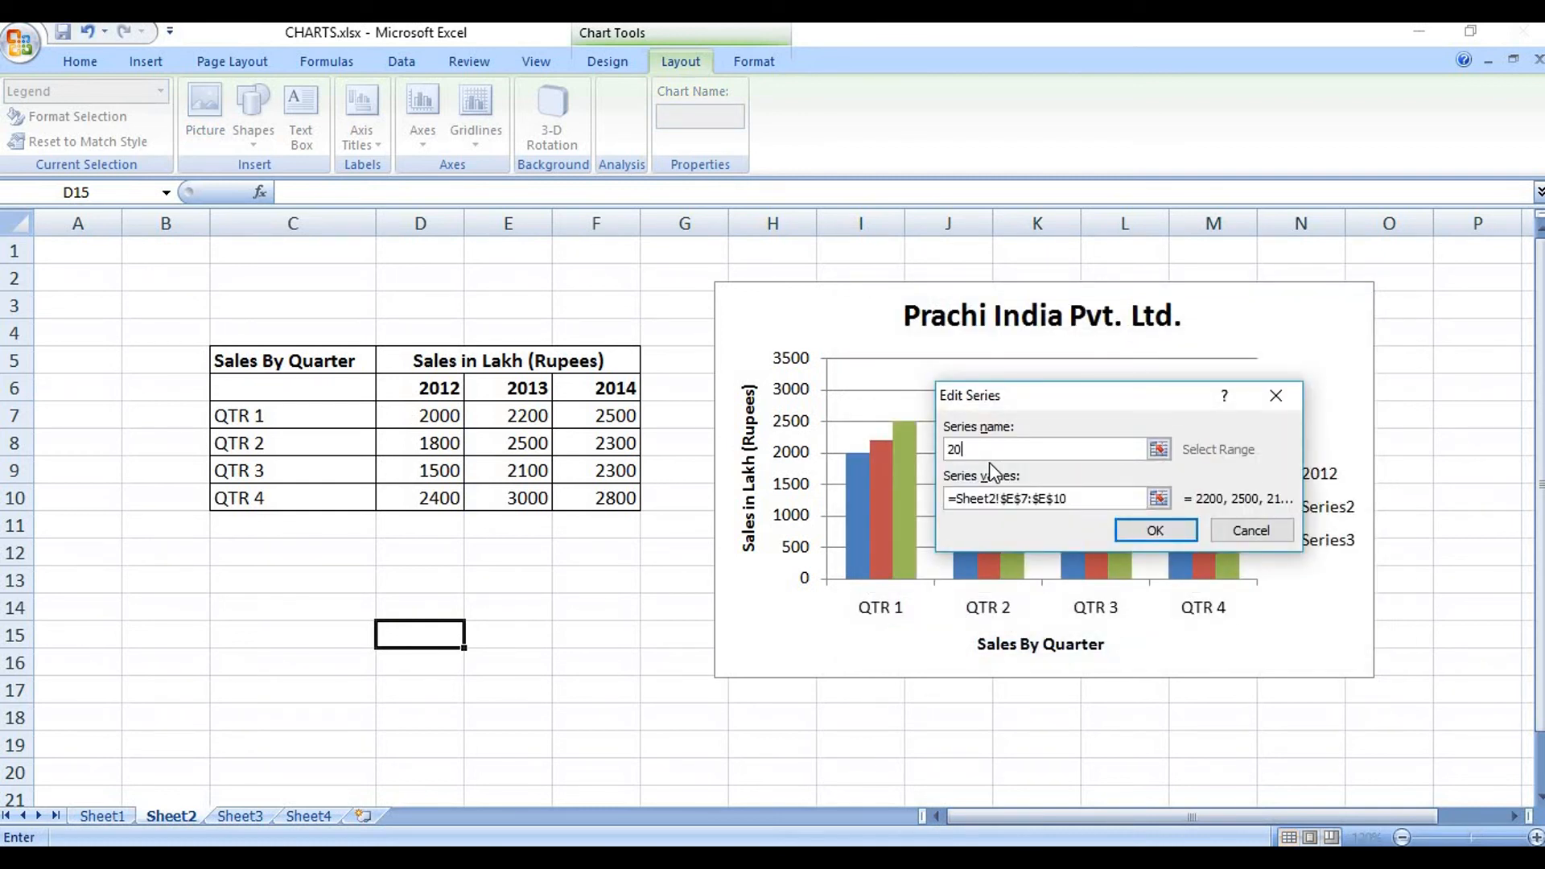
pyautogui.write('13')
pyautogui.click(1155, 530)
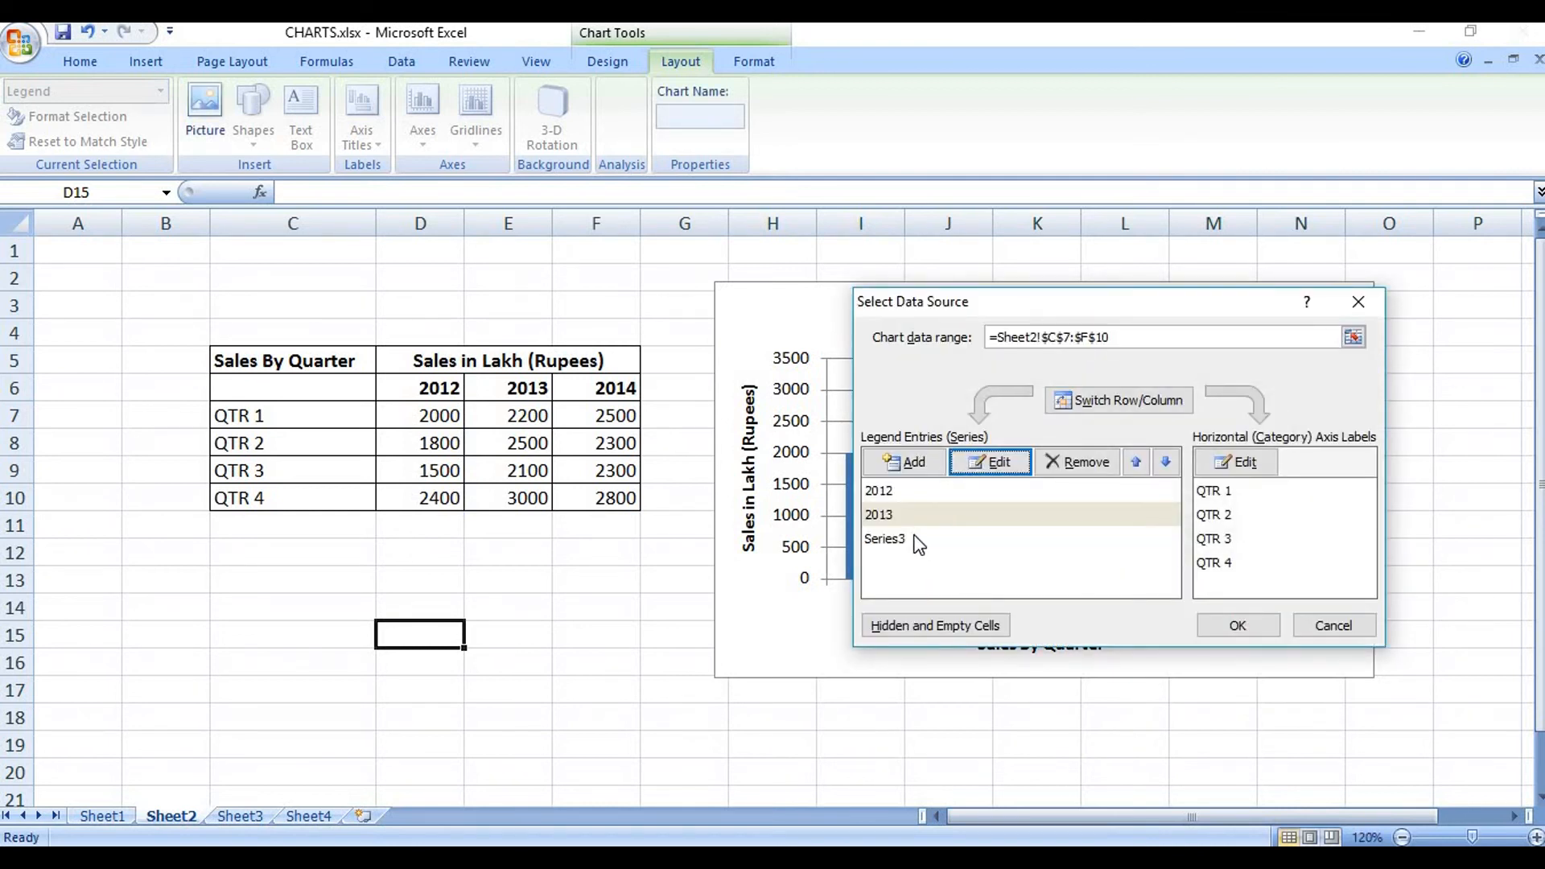
# Step: Rename the third legend series, Series3, as 2014 and apply the data source changes
pyautogui.click(918, 539)
pyautogui.click(1020, 462)
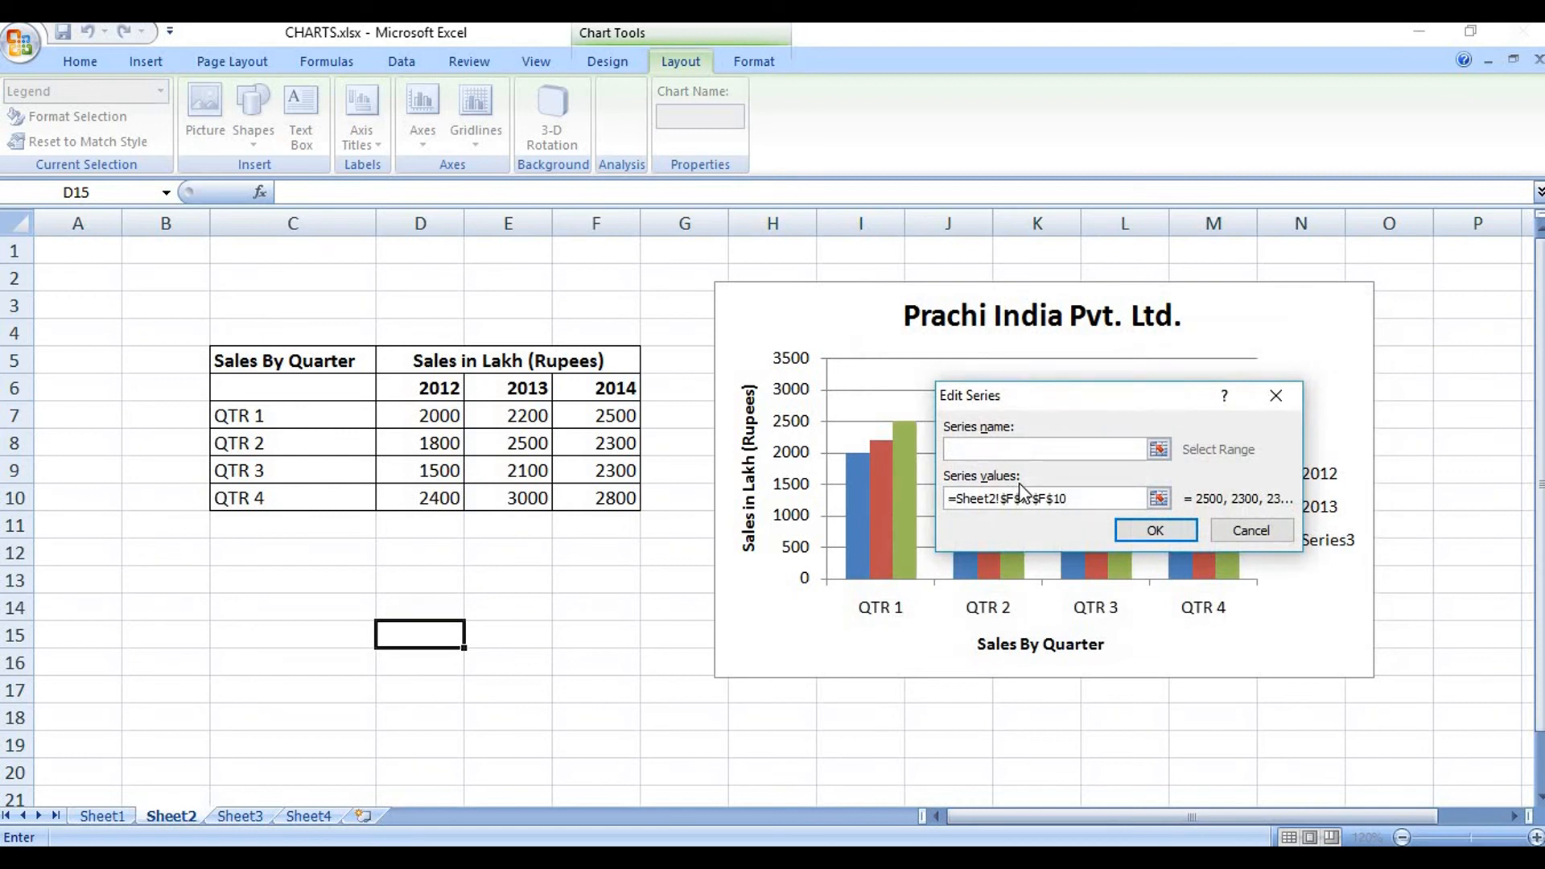
pyautogui.write('2014')
pyautogui.click(1158, 533)
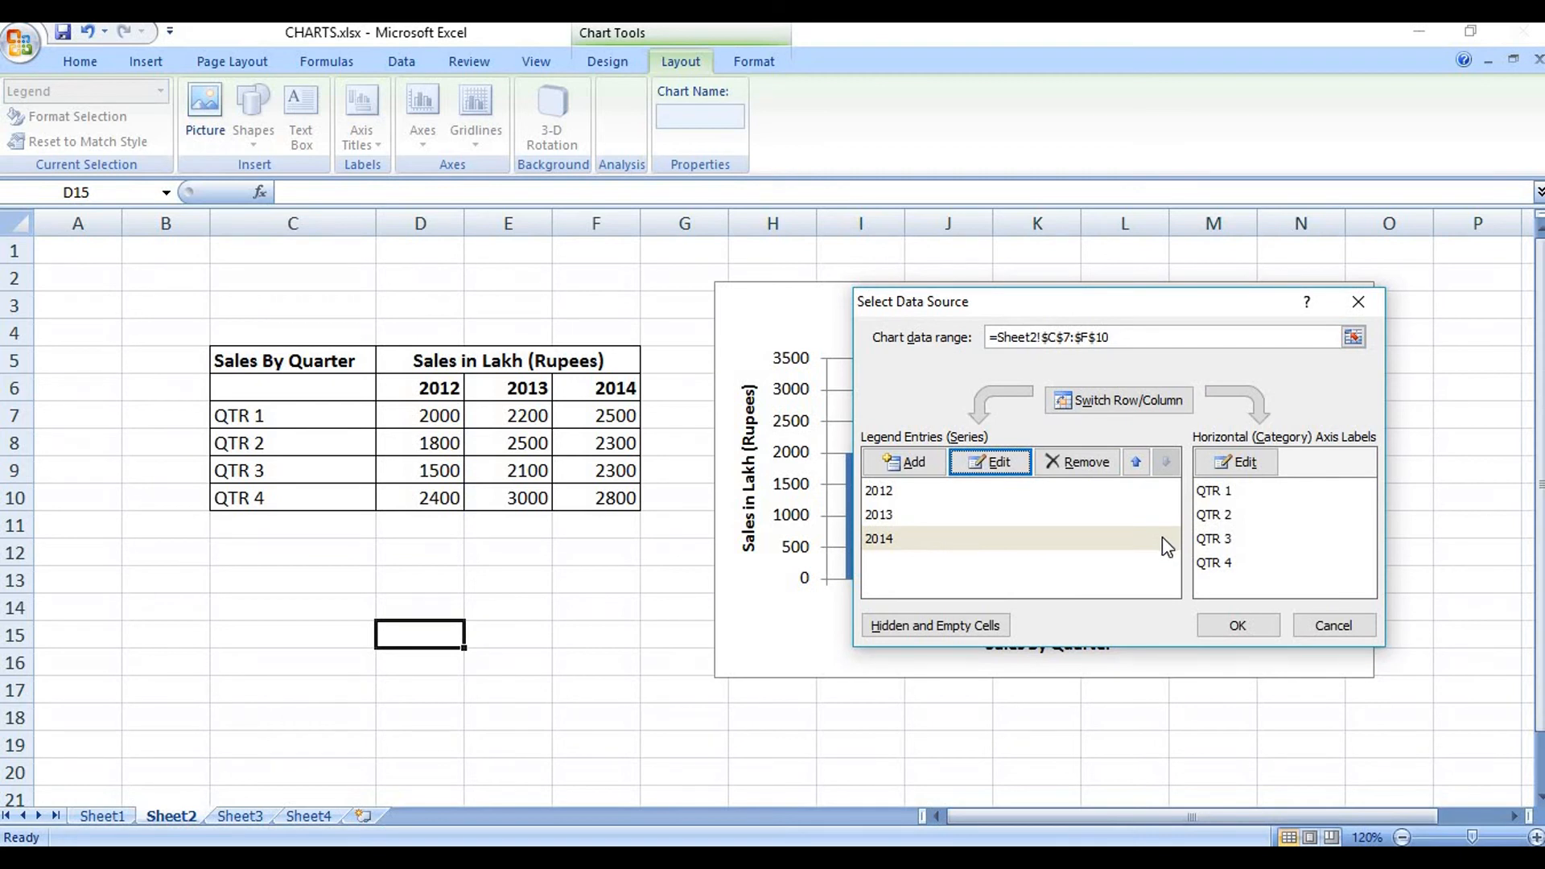
pyautogui.click(1236, 627)
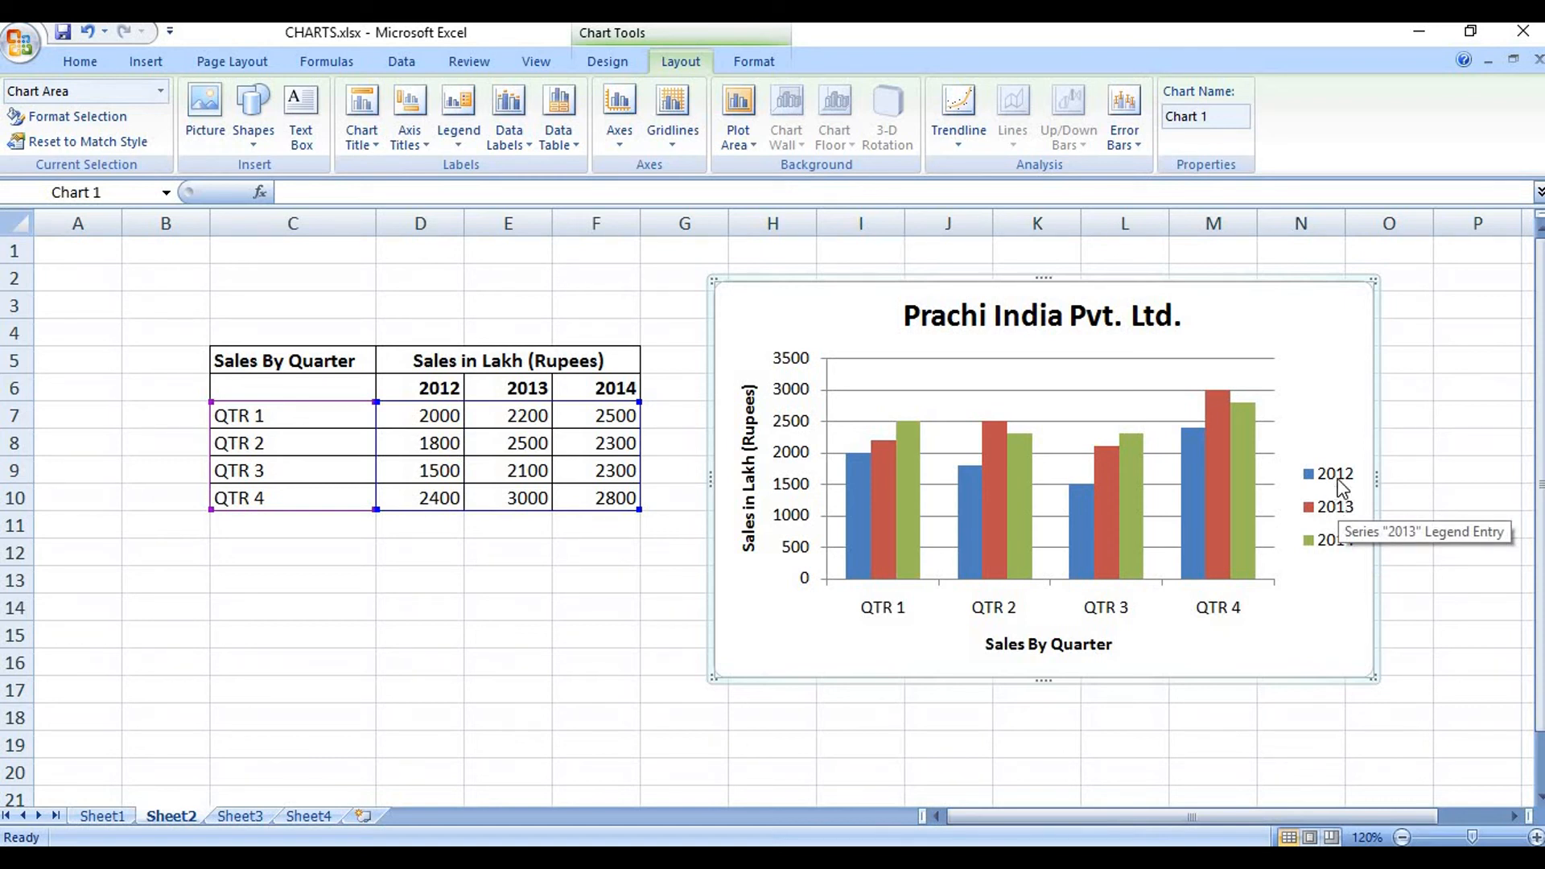
# Step: Check the example chart on Sheet1, and add Inside Base data labels to the 2012 series of the Sheet2 chart
pyautogui.click(112, 816)
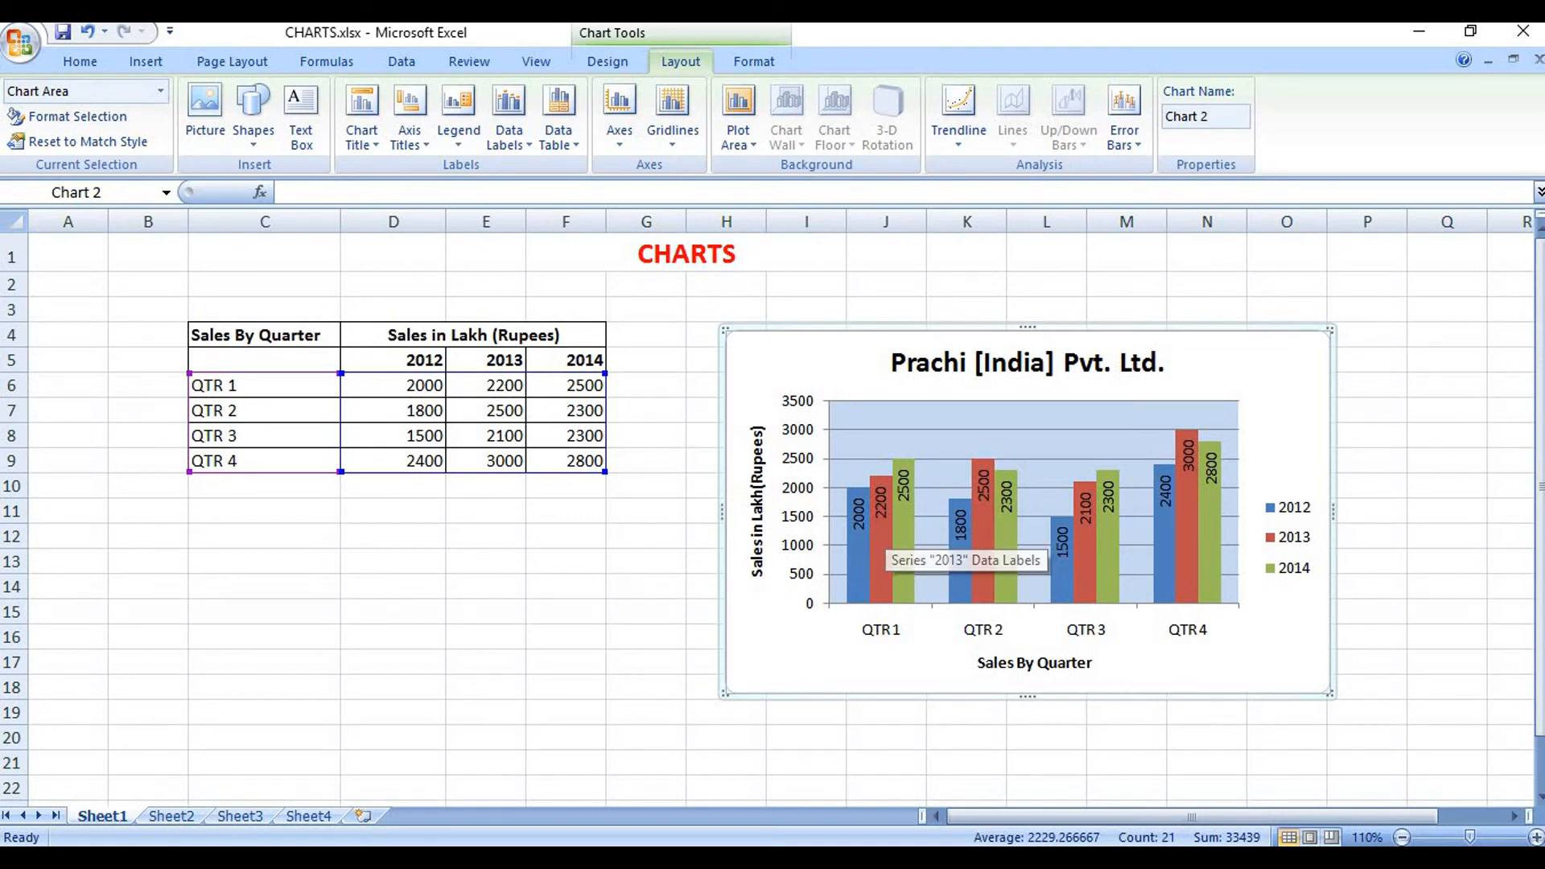
pyautogui.click(177, 821)
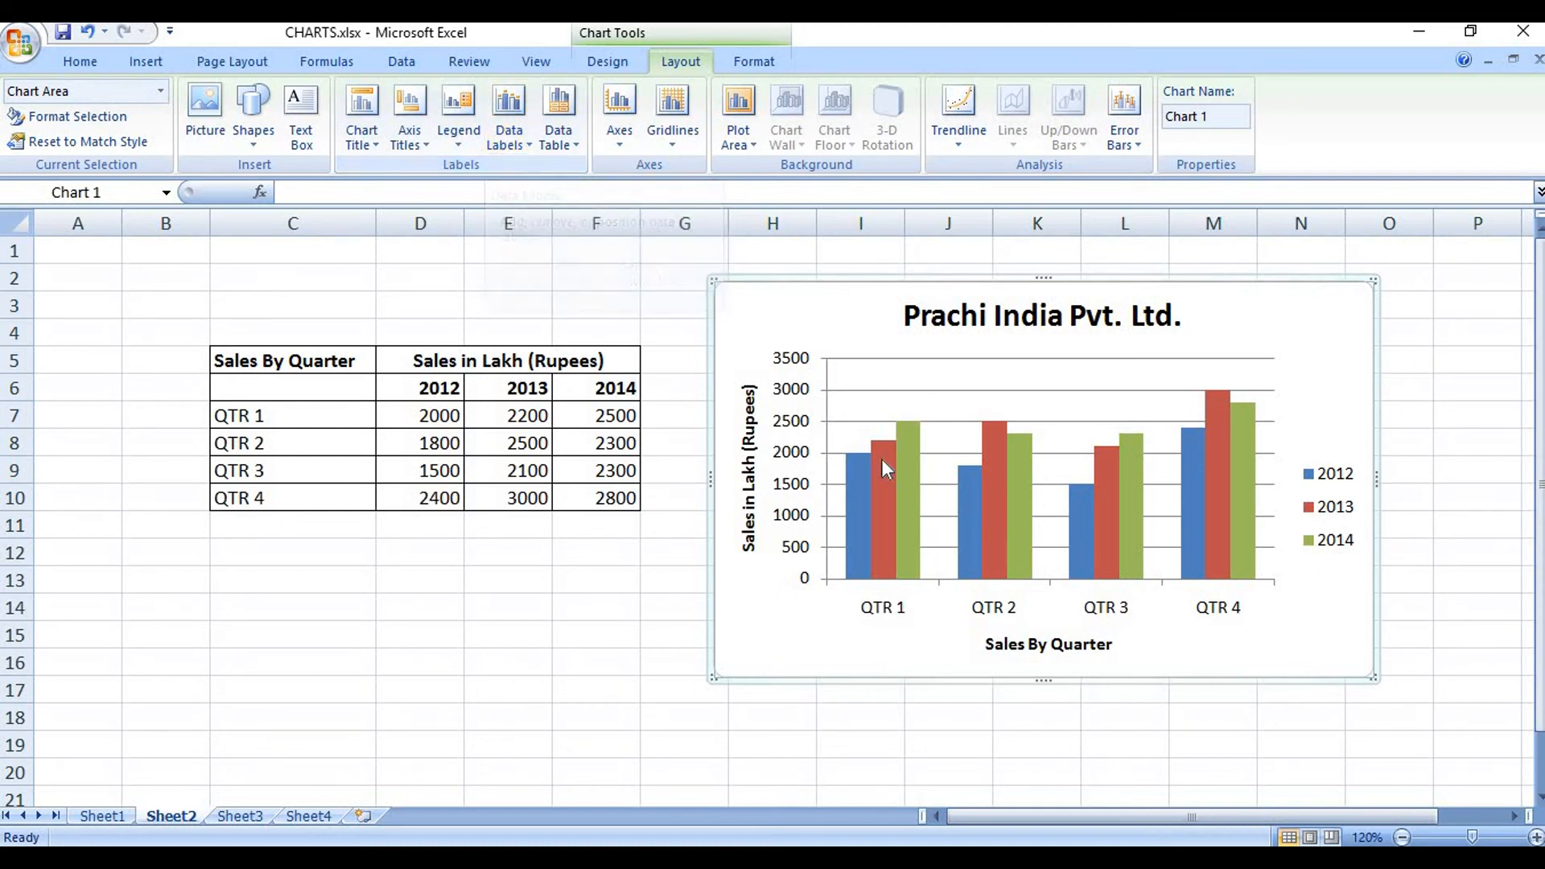
pyautogui.click(859, 468)
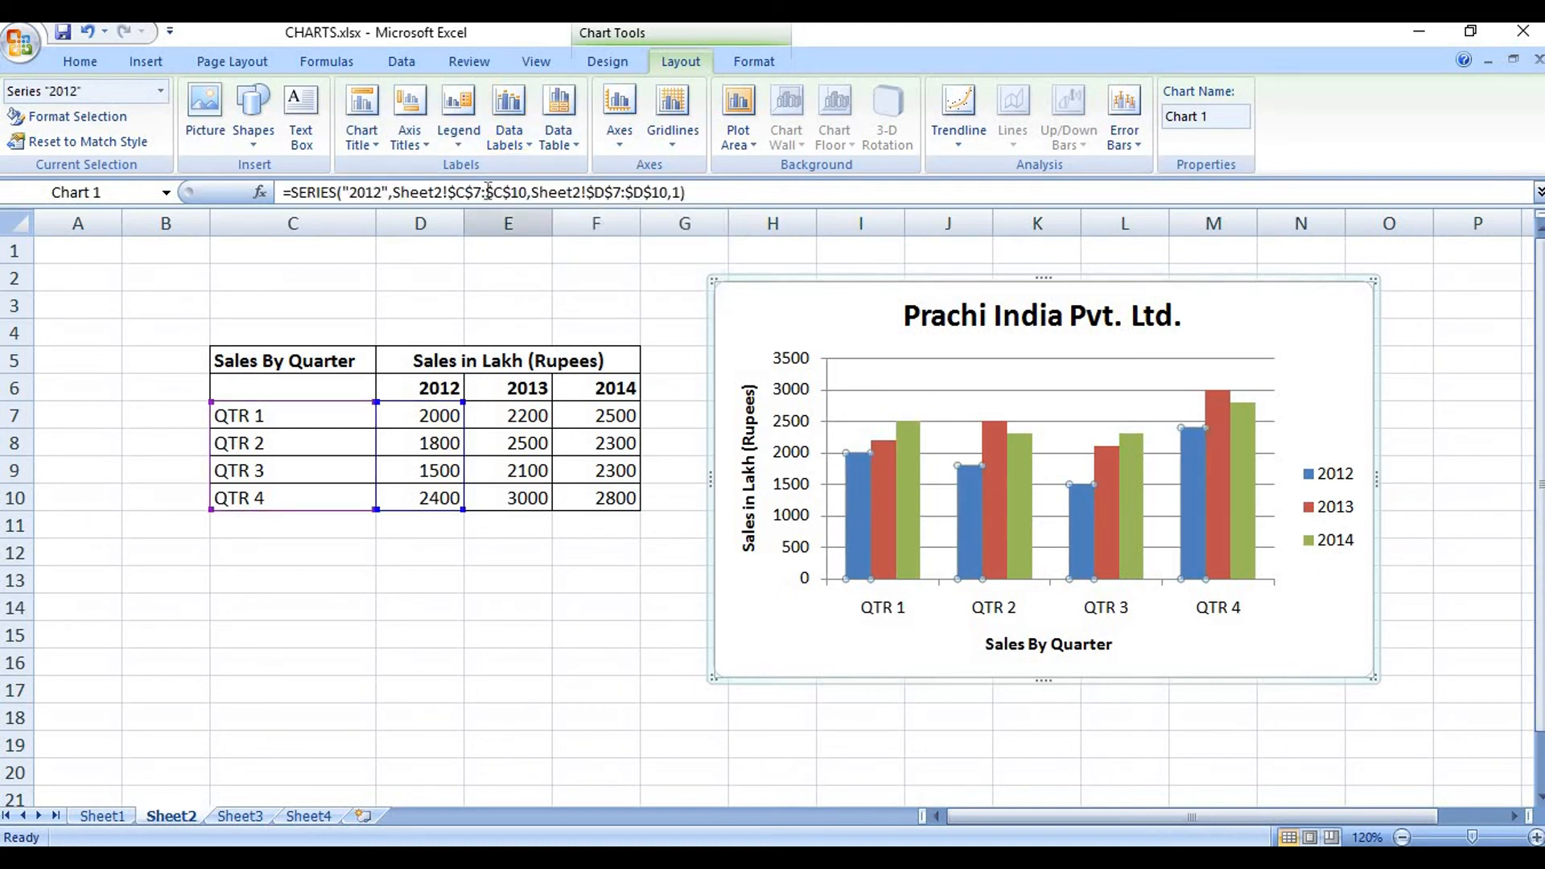
pyautogui.click(504, 146)
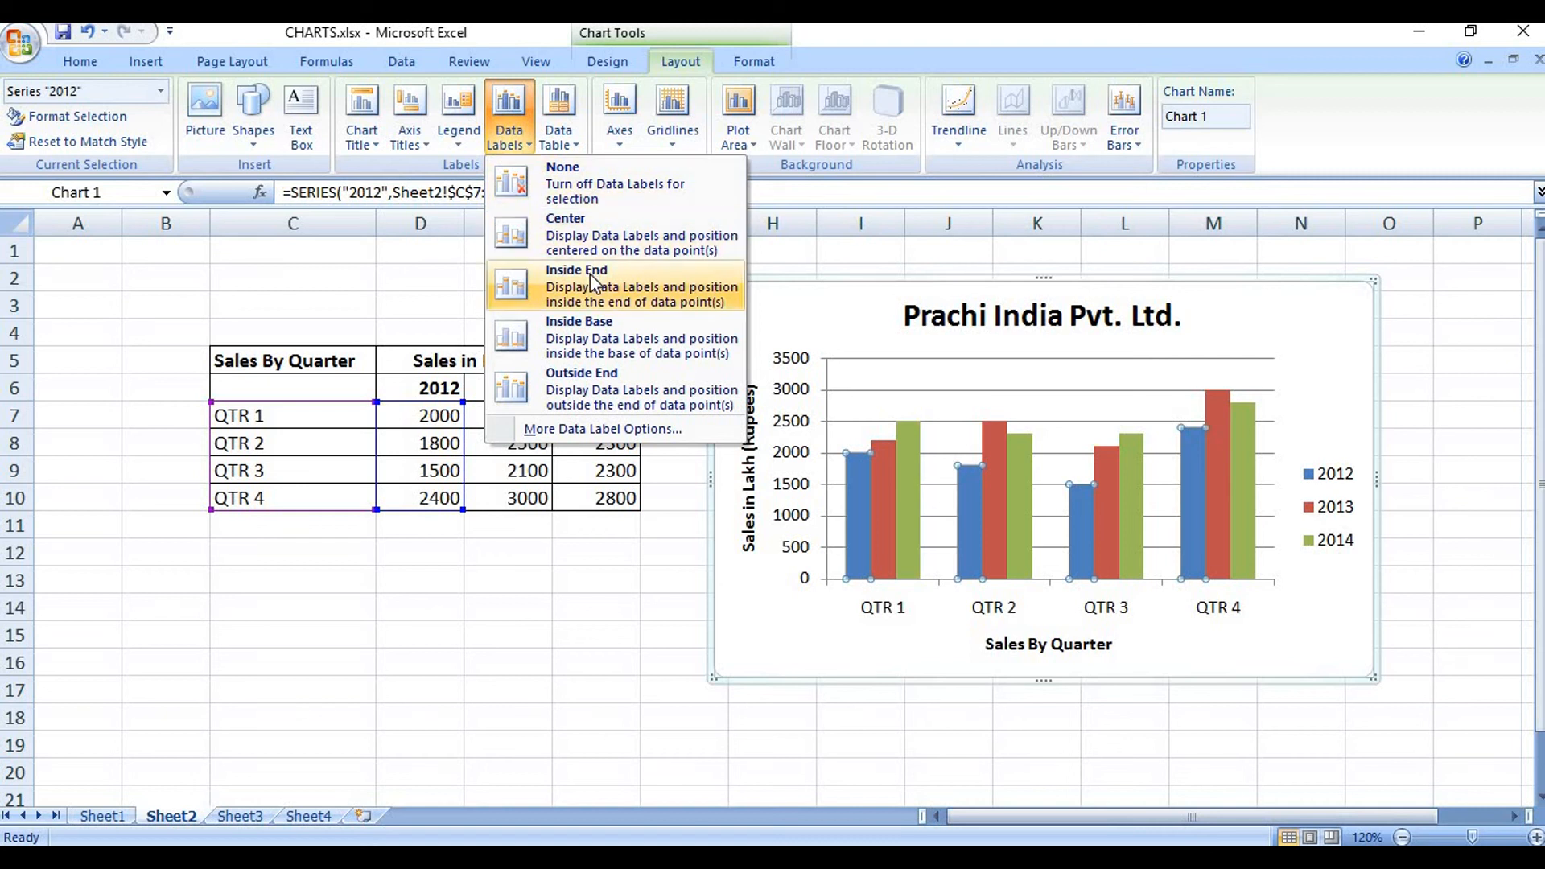
pyautogui.click(618, 330)
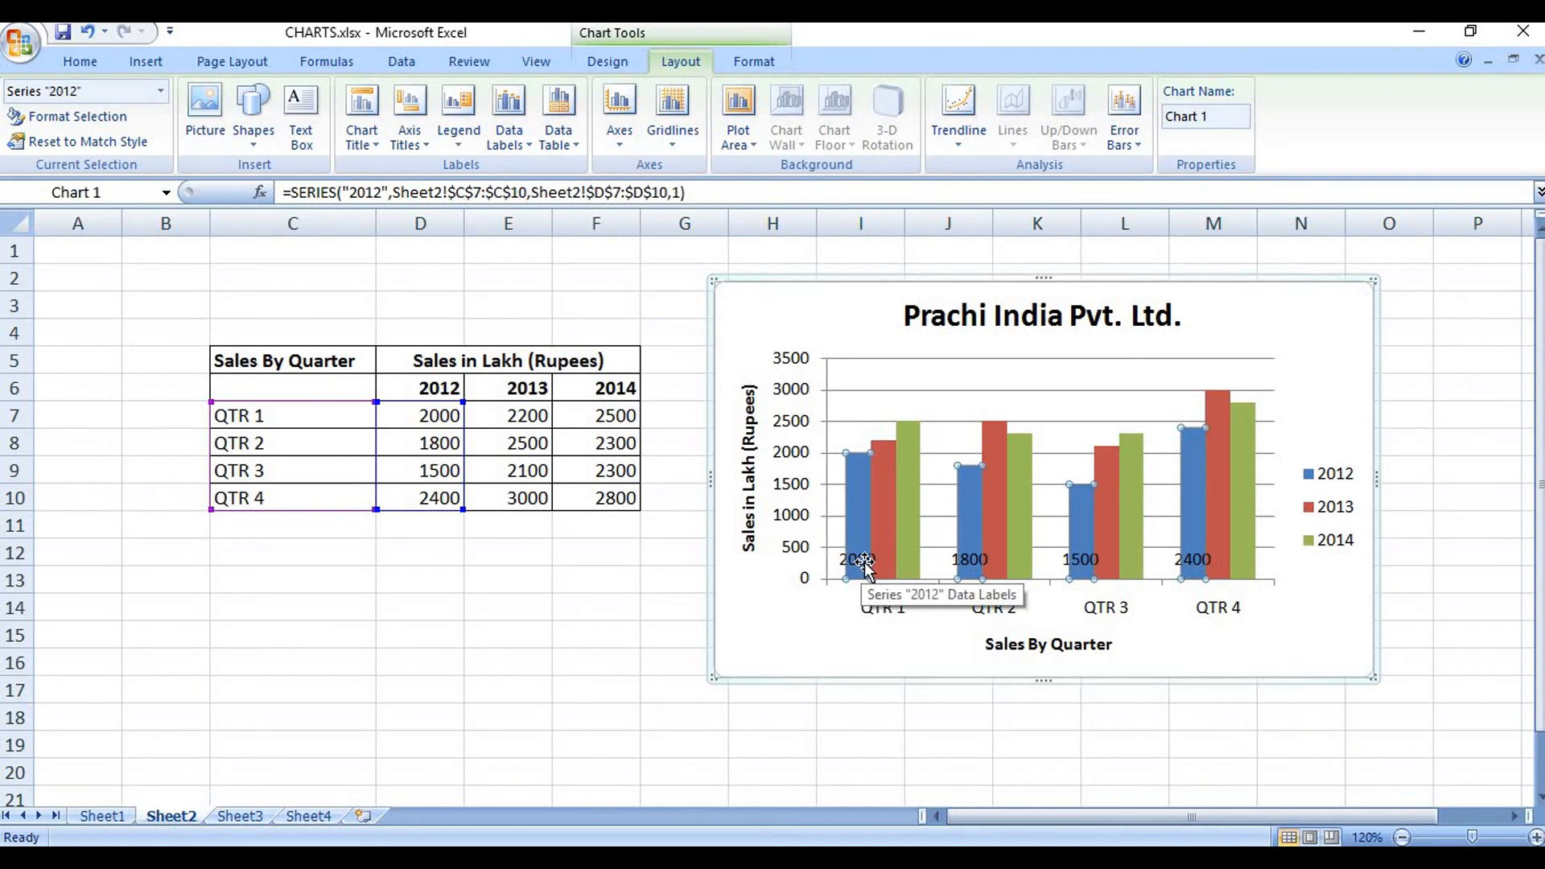
# Step: Set the text direction of the 2012 series' data labels to Rotate all text 270°
pyautogui.click(519, 147)
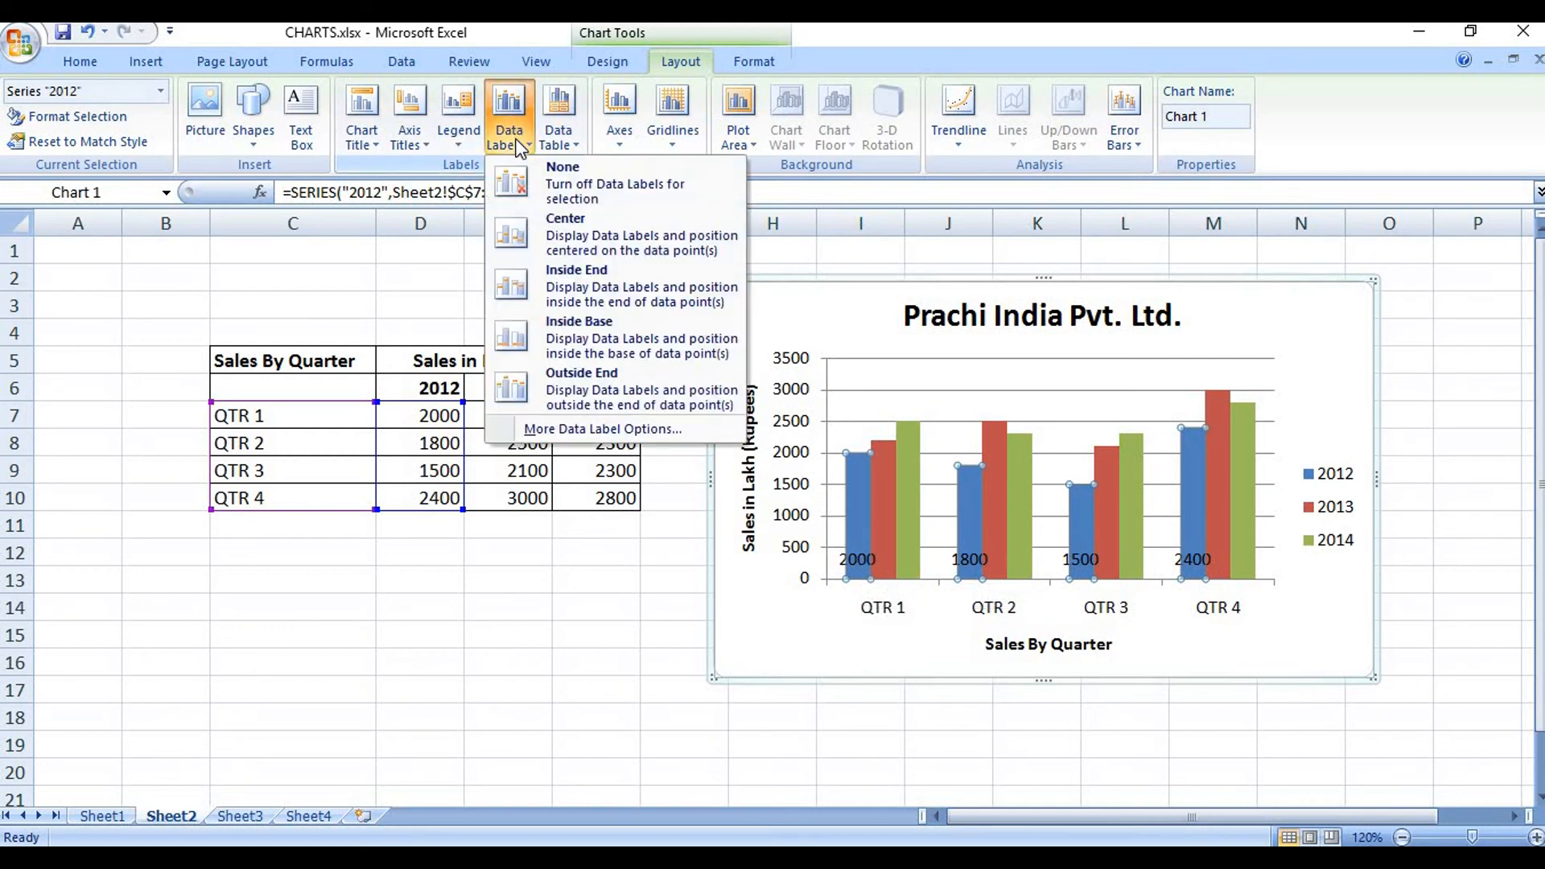
pyautogui.click(616, 430)
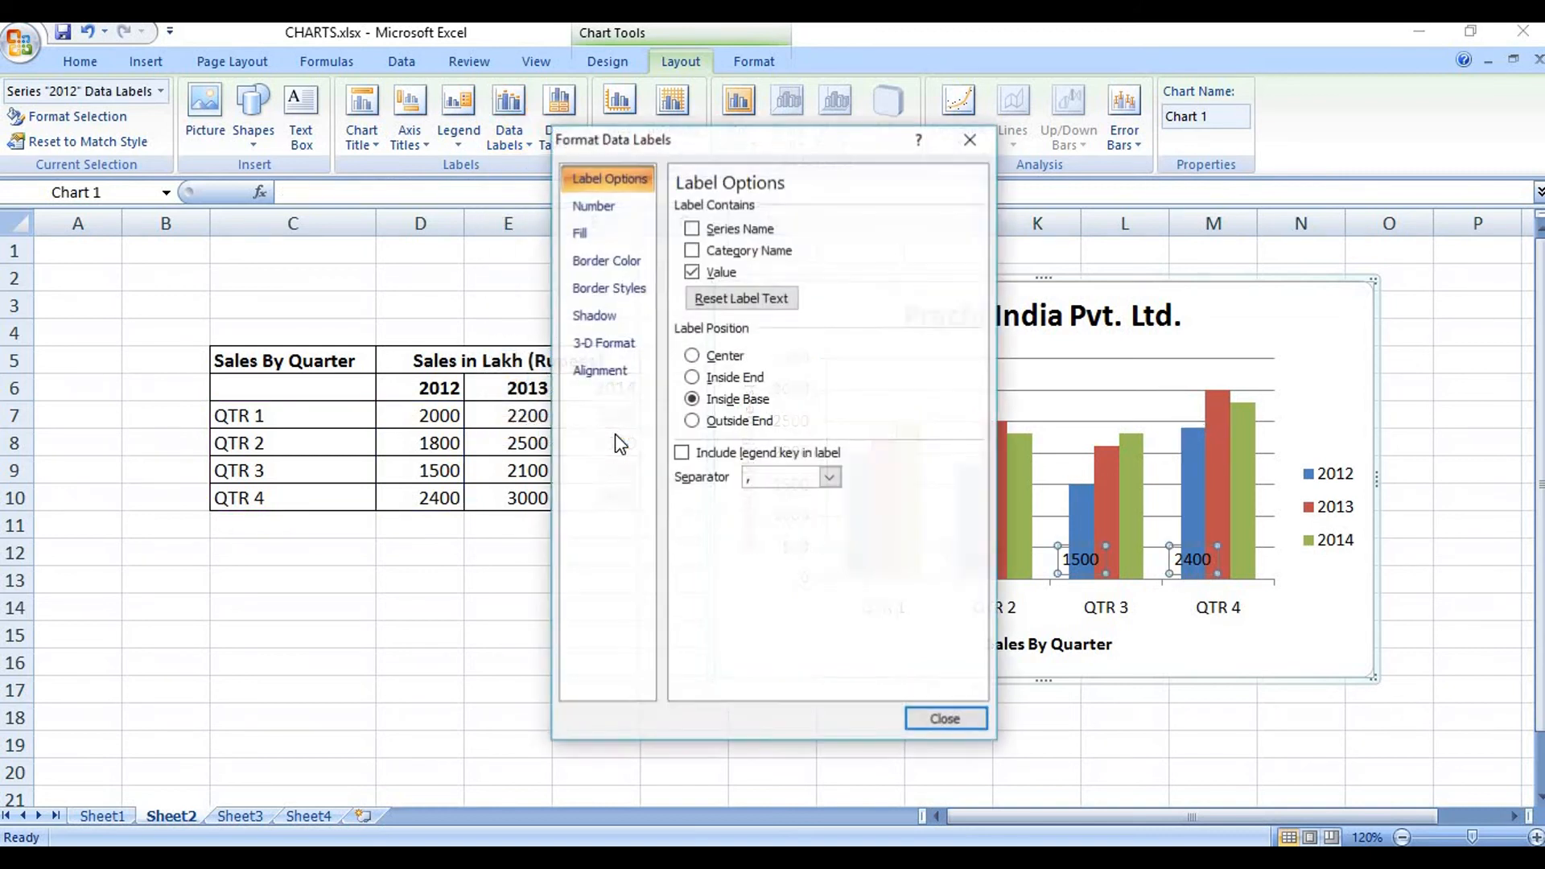
pyautogui.click(613, 375)
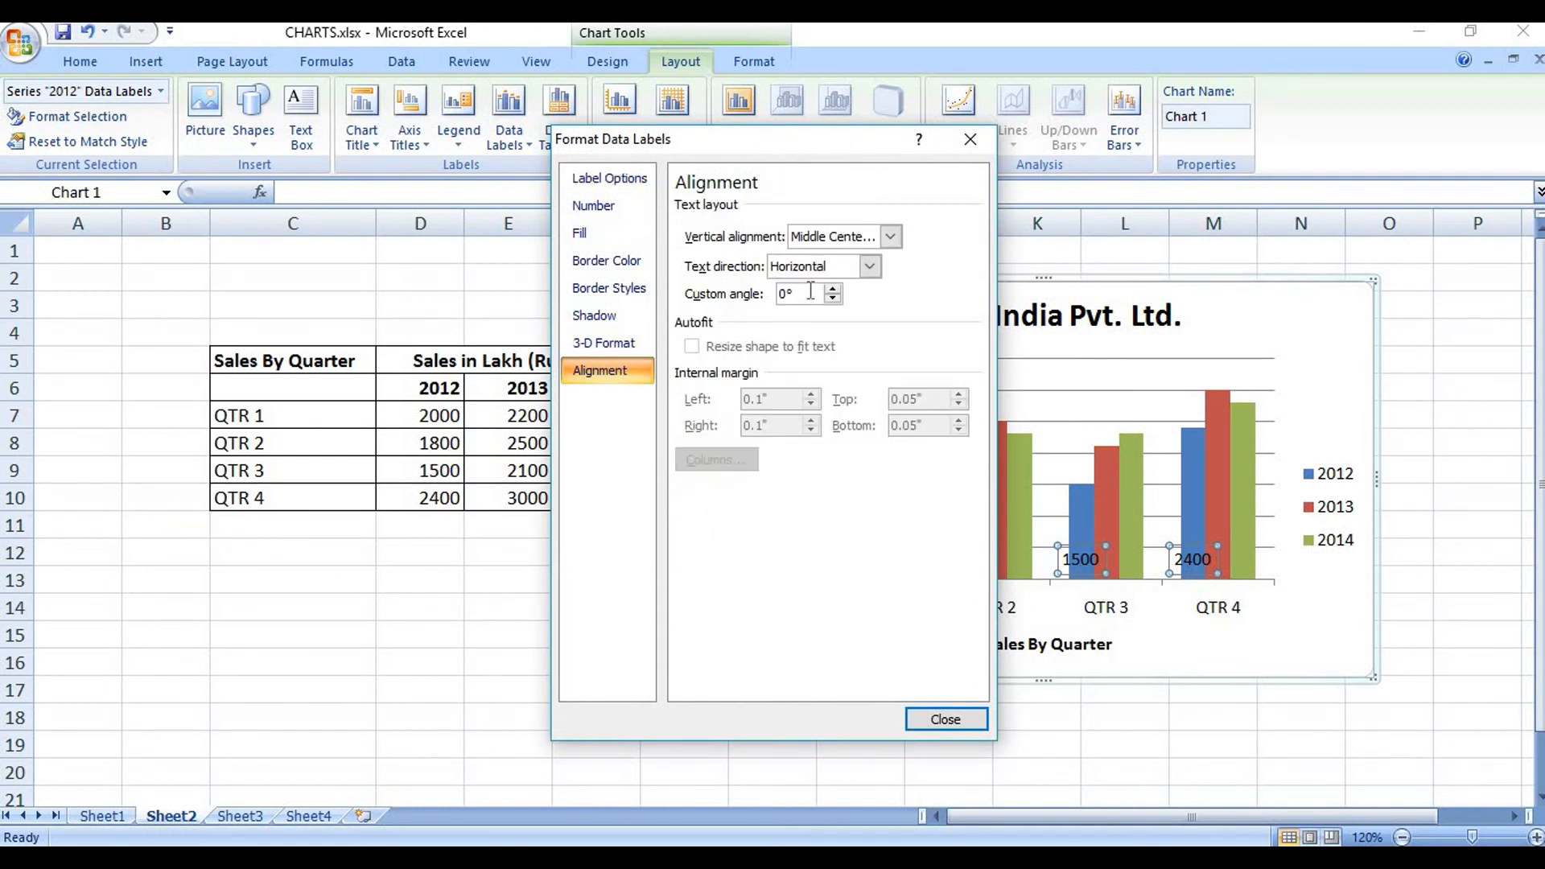
pyautogui.click(876, 268)
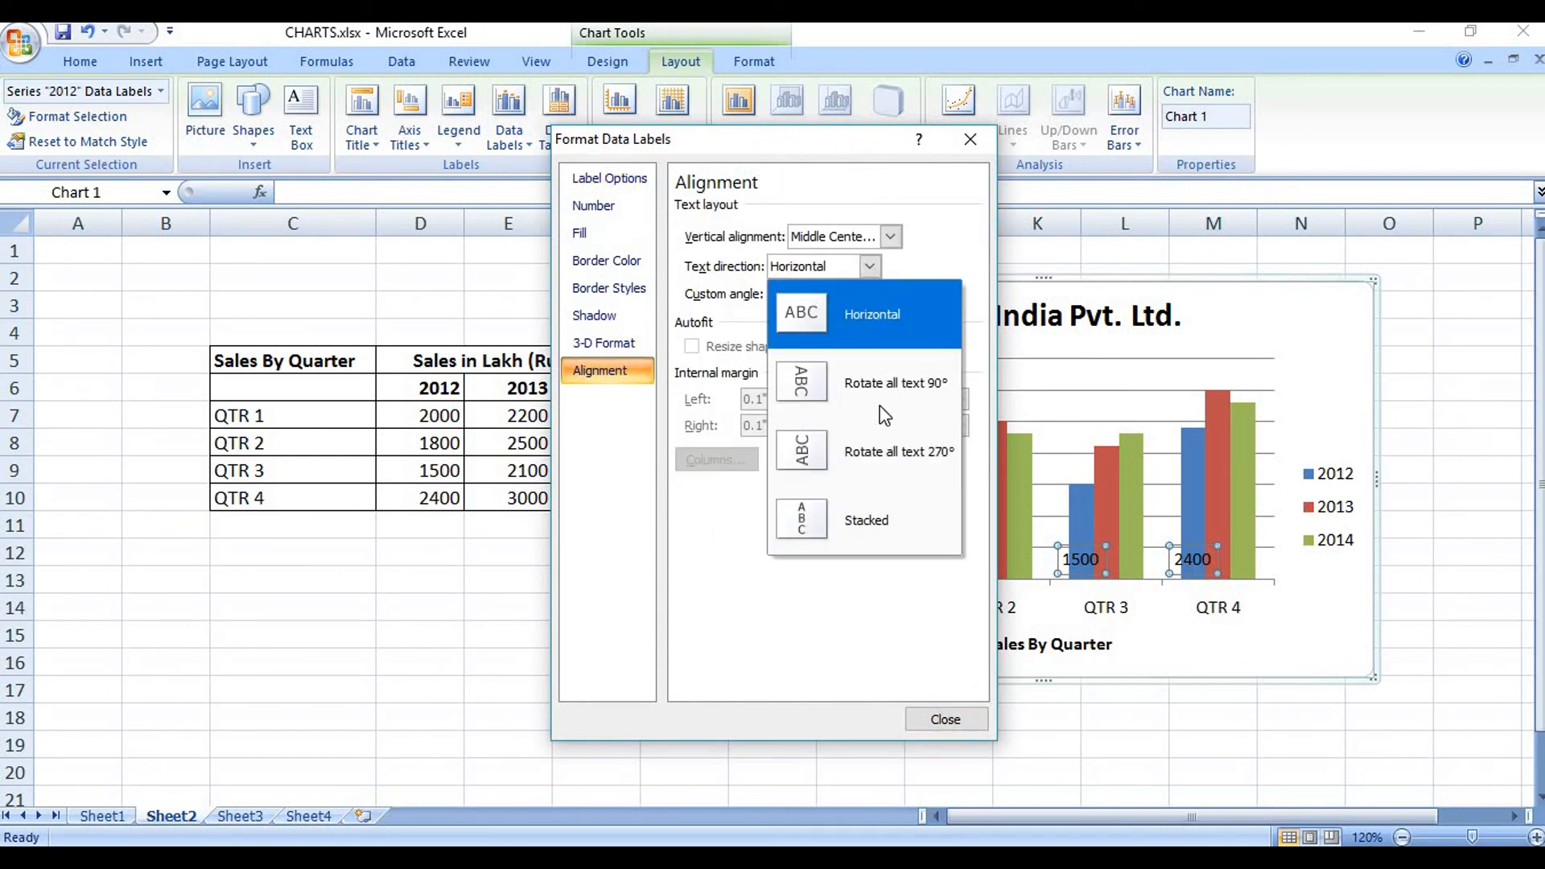
pyautogui.click(859, 461)
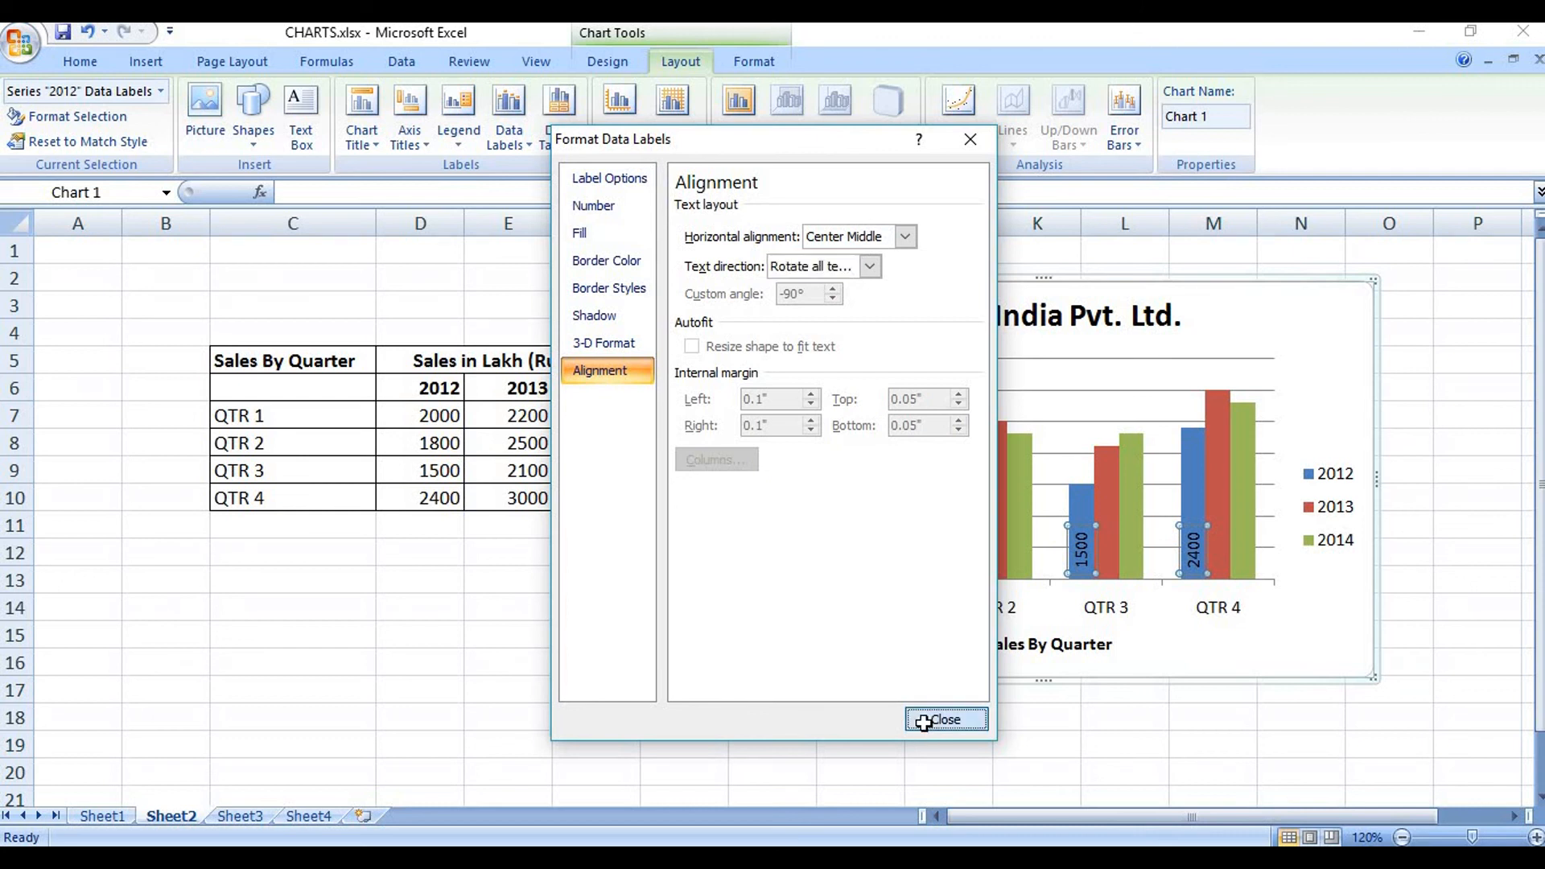
pyautogui.click(925, 721)
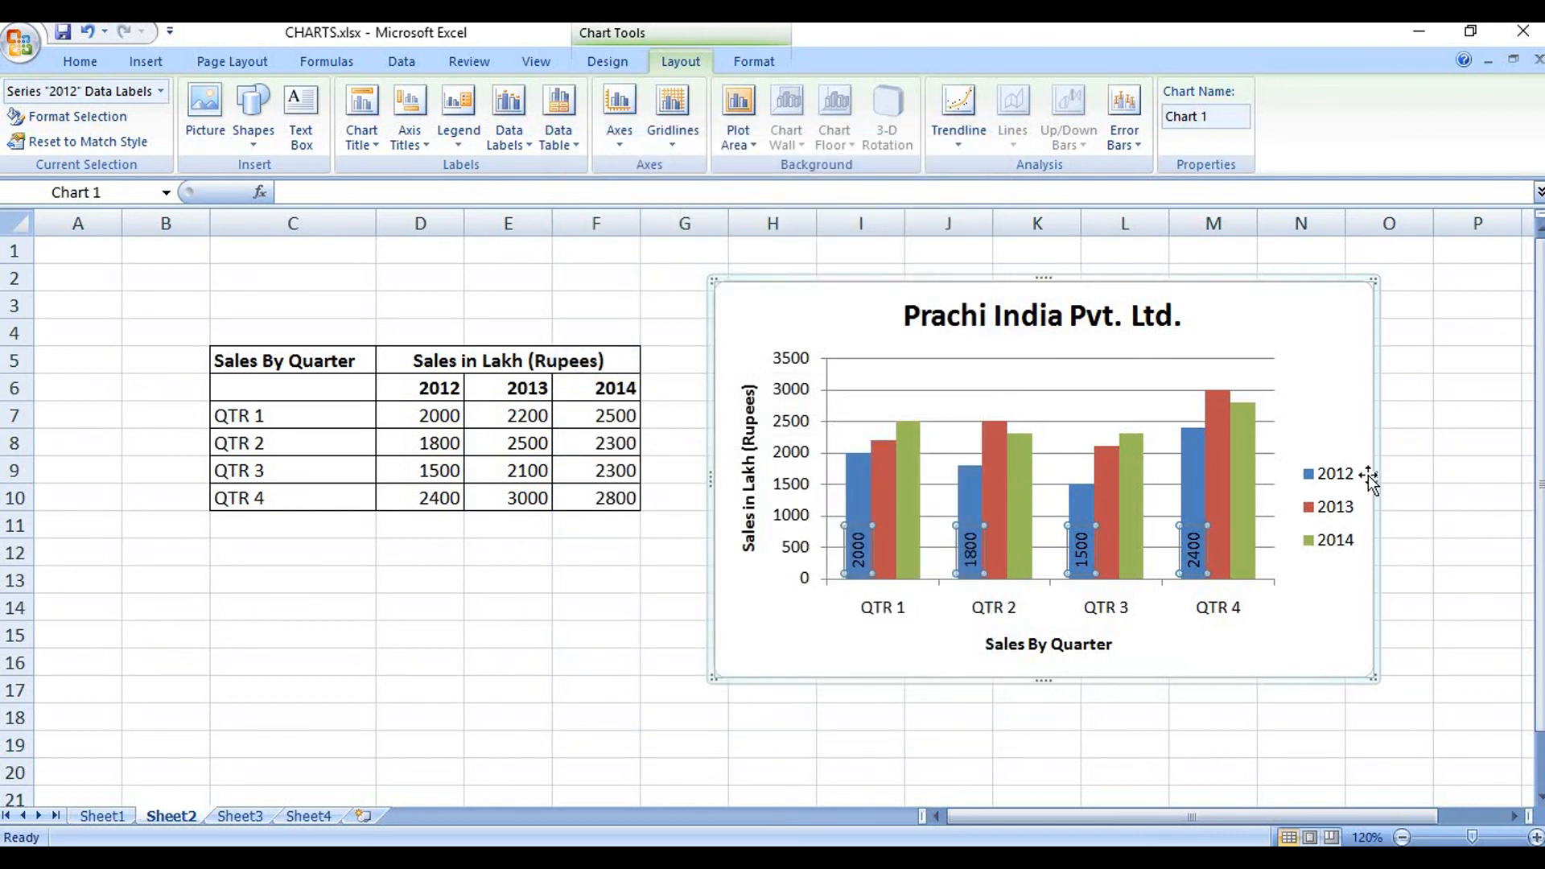
# Step: Add Inside Base data labels to the 2013 series columns
pyautogui.click(885, 485)
pyautogui.click(518, 133)
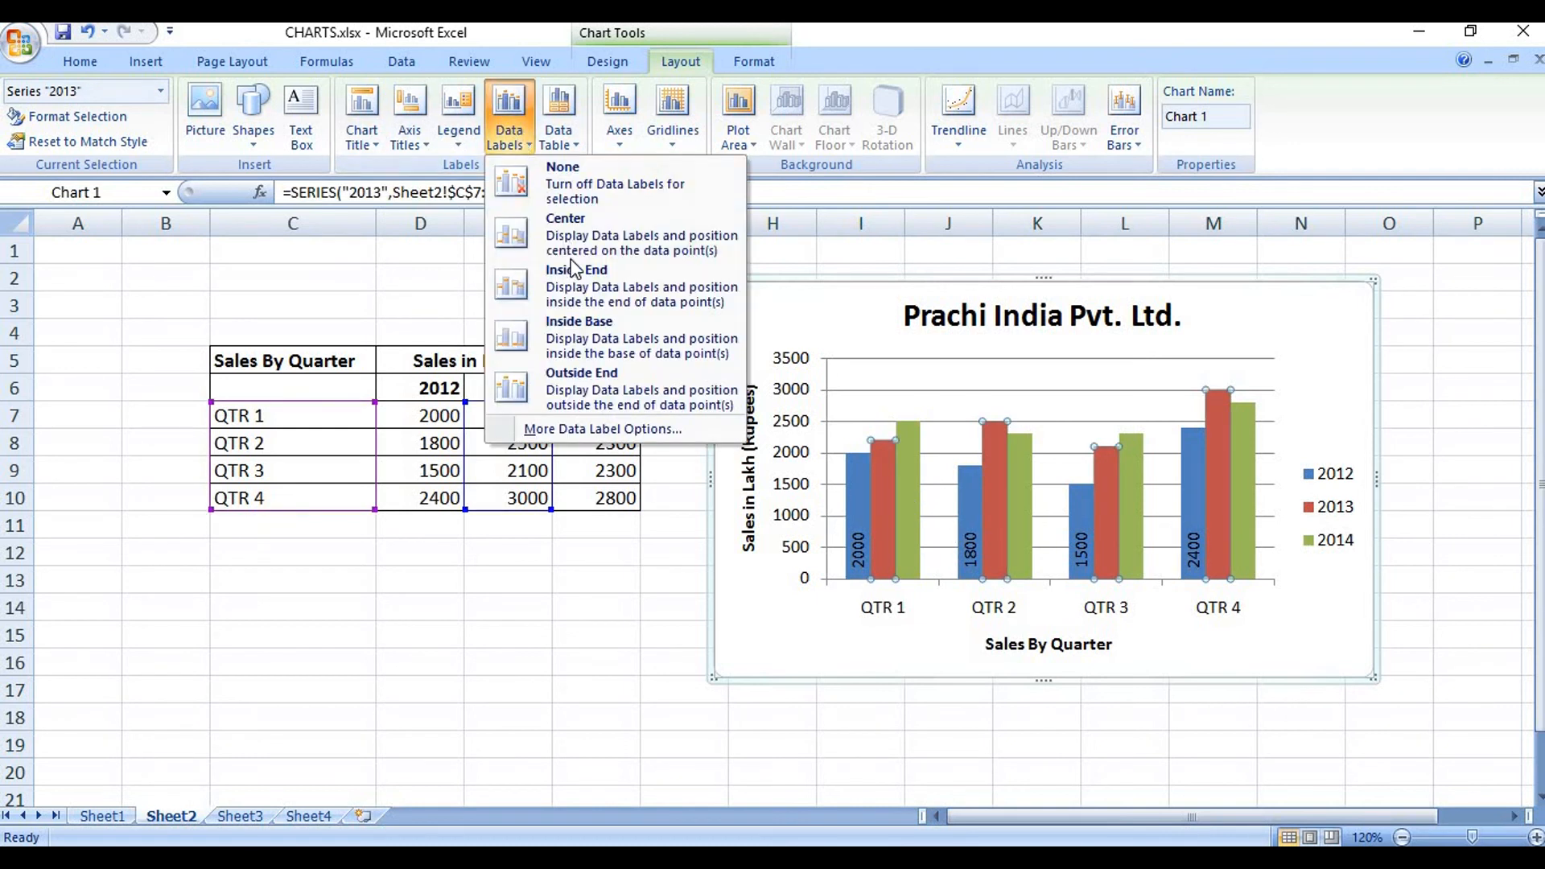
pyautogui.click(578, 341)
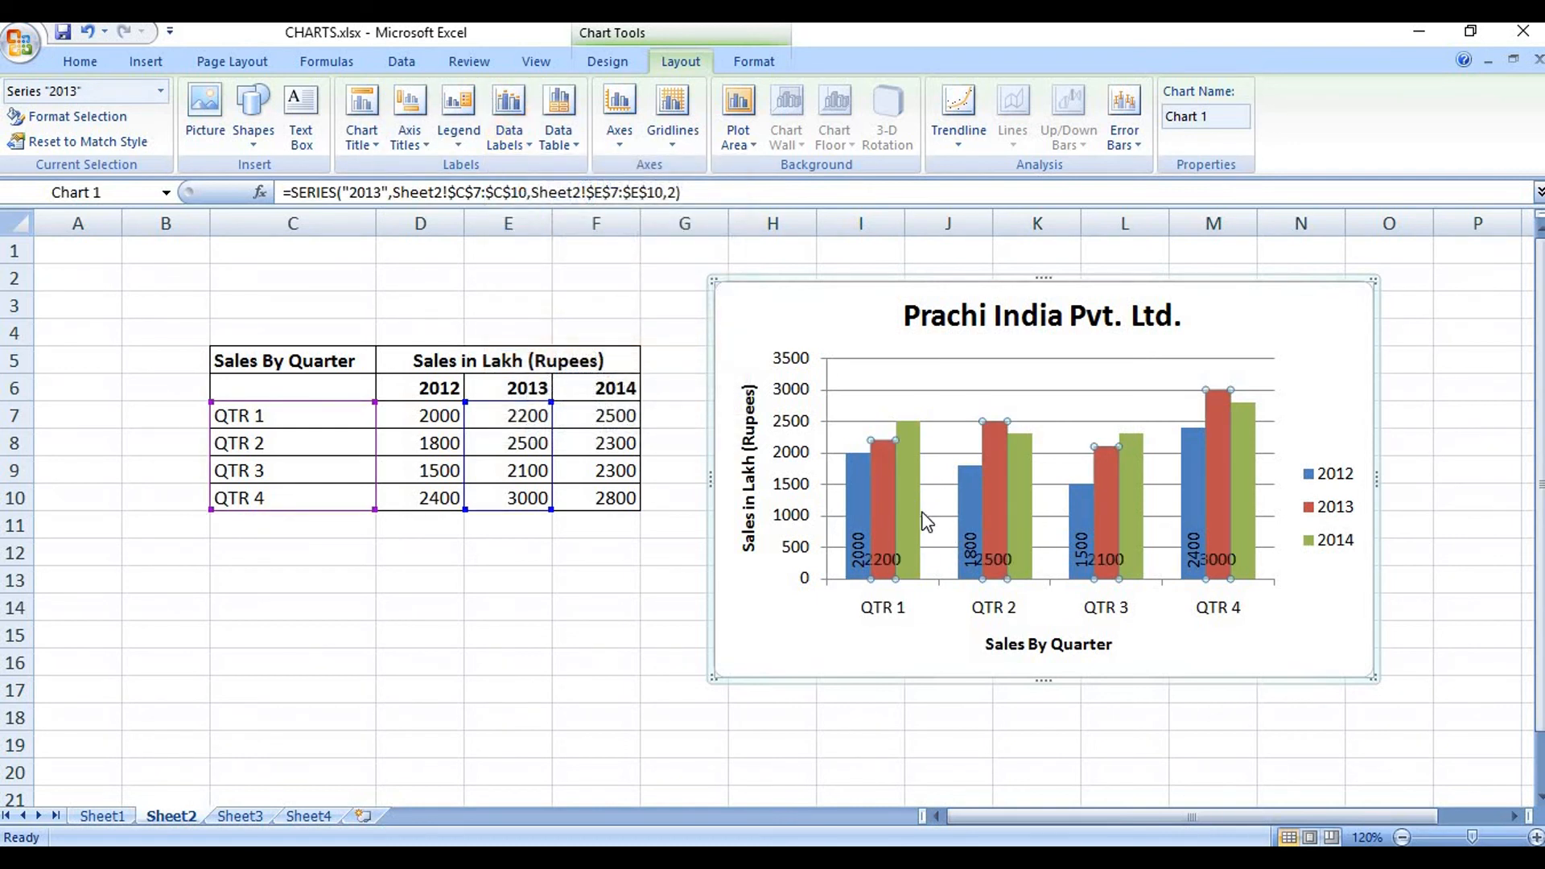
# Step: Set the text direction of the 2013 series' data labels to Rotate all text 270°
pyautogui.click(509, 146)
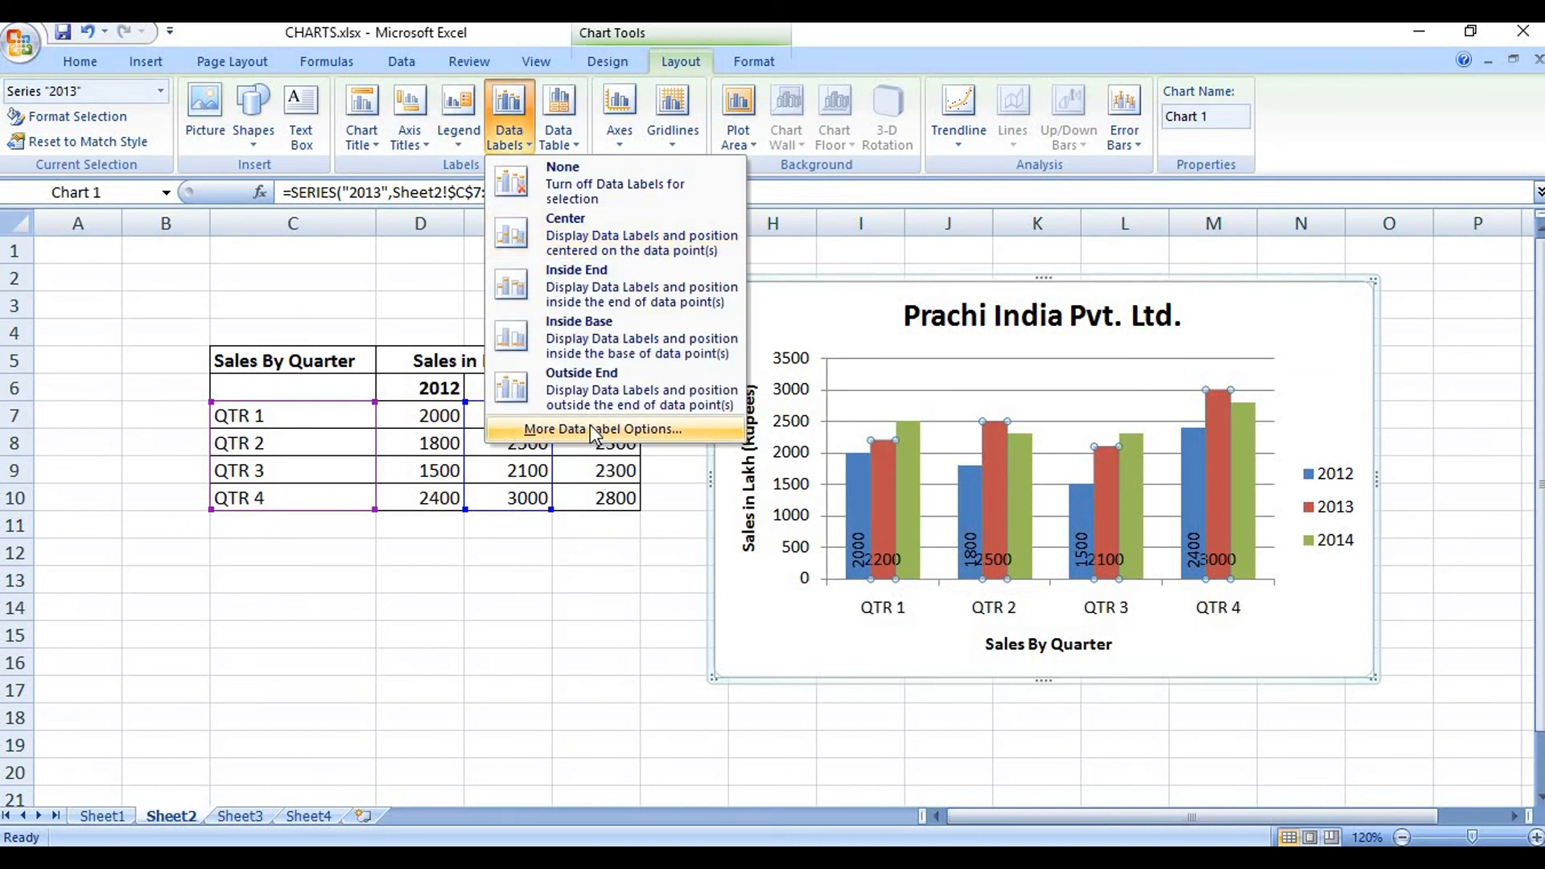
pyautogui.click(595, 430)
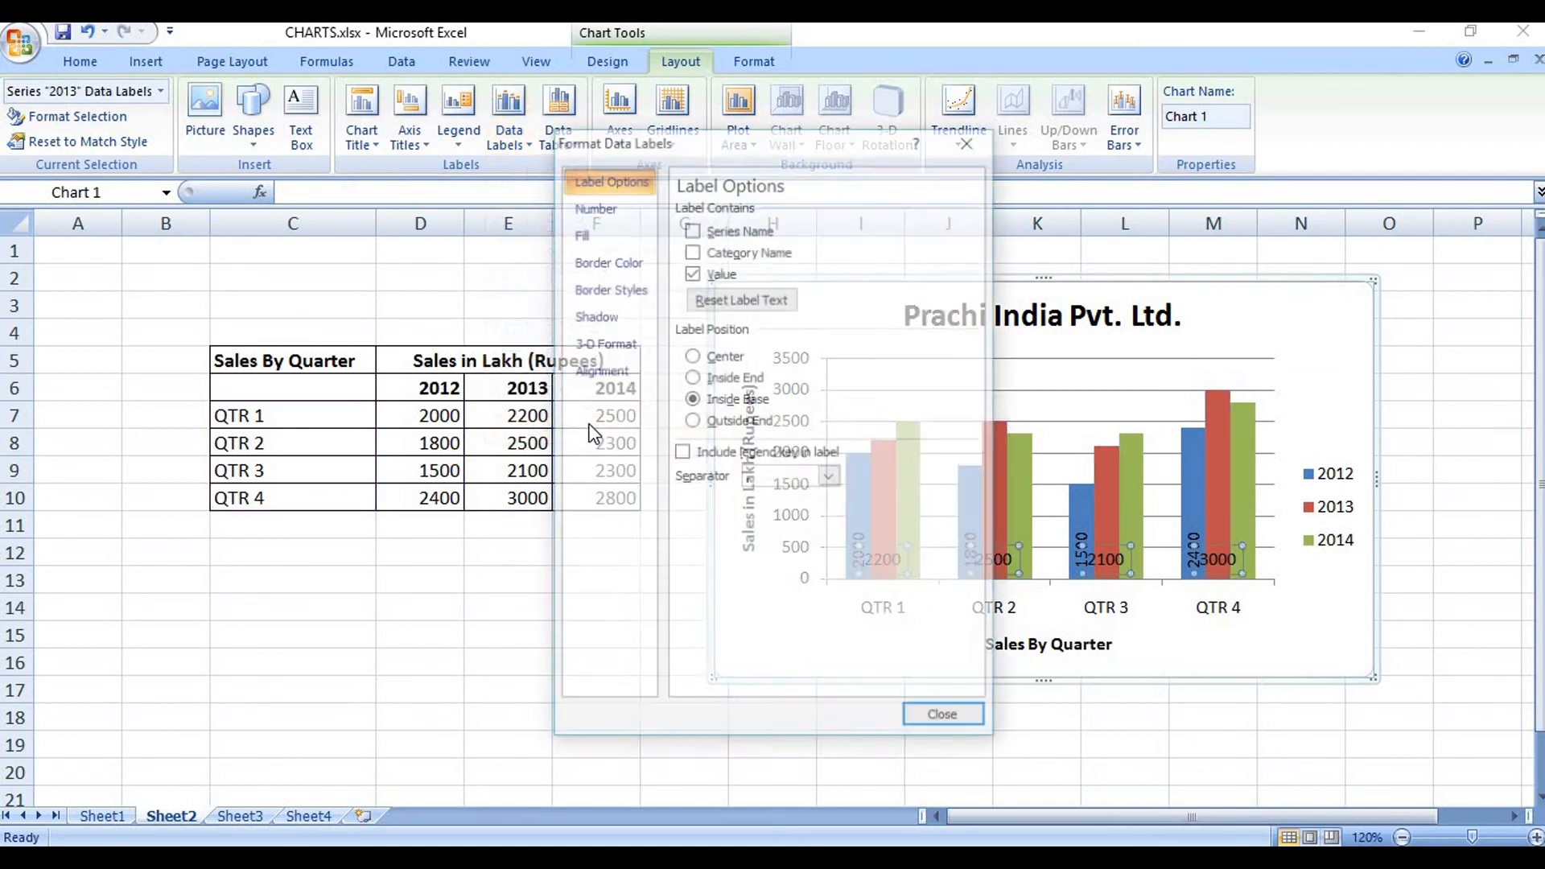
pyautogui.click(615, 375)
pyautogui.click(865, 264)
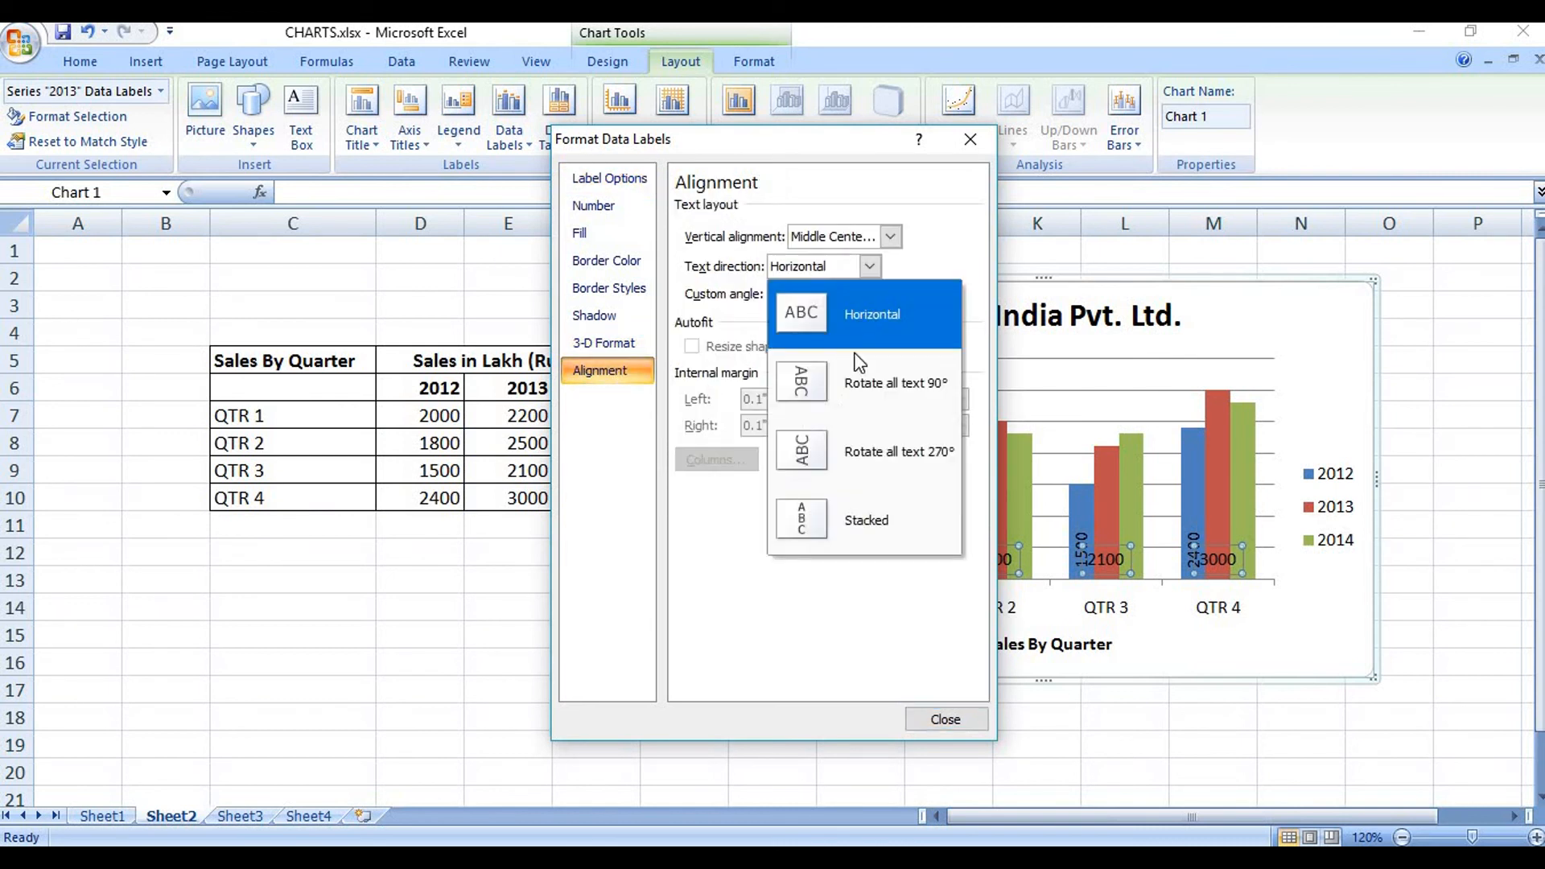
pyautogui.click(856, 456)
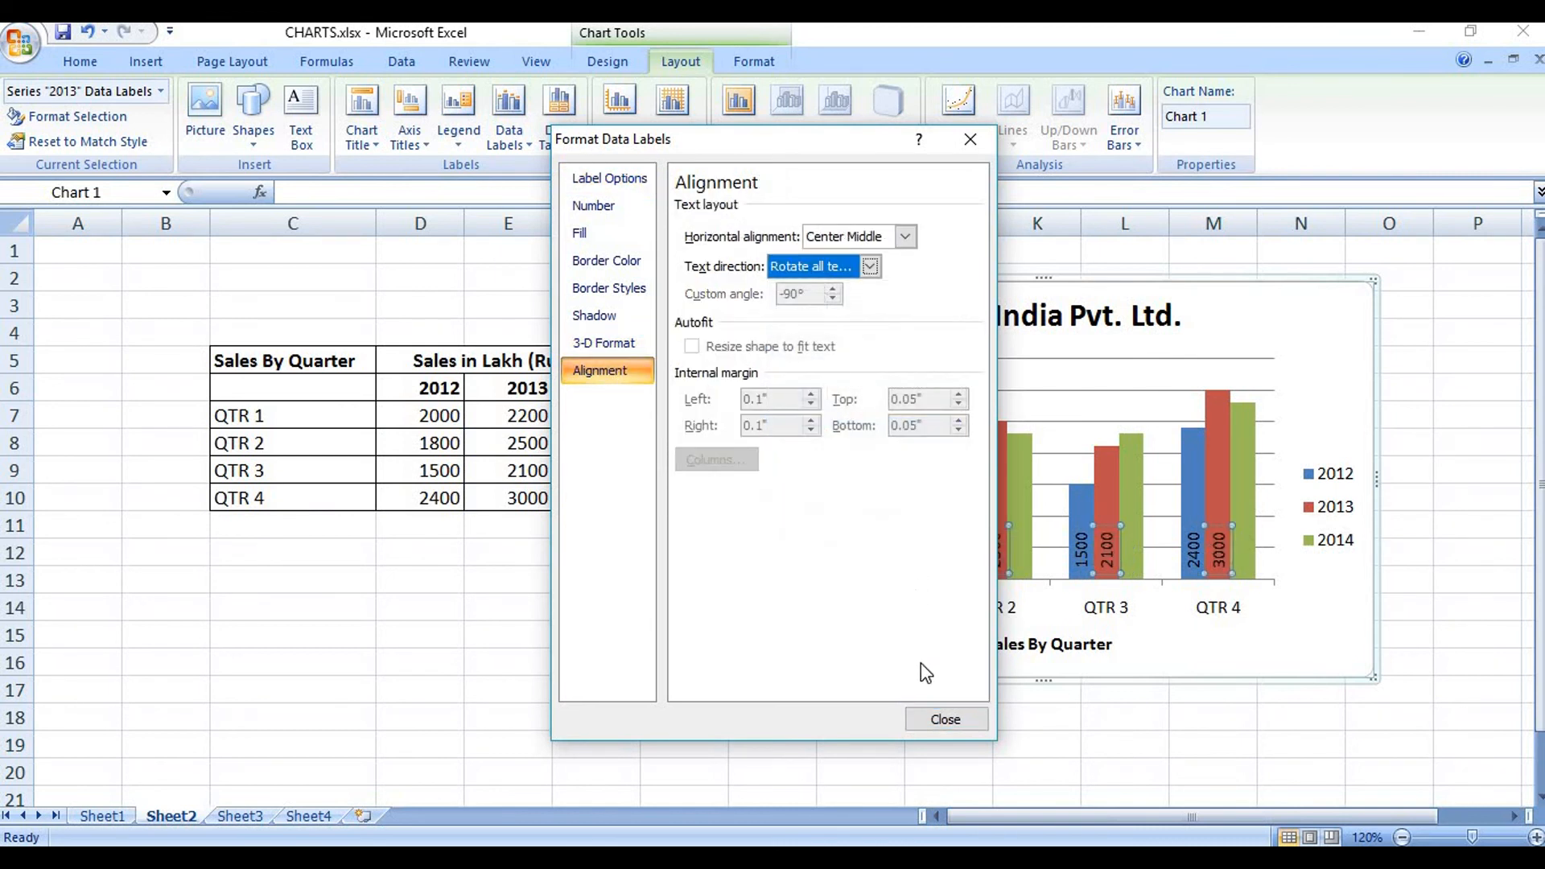
pyautogui.click(934, 718)
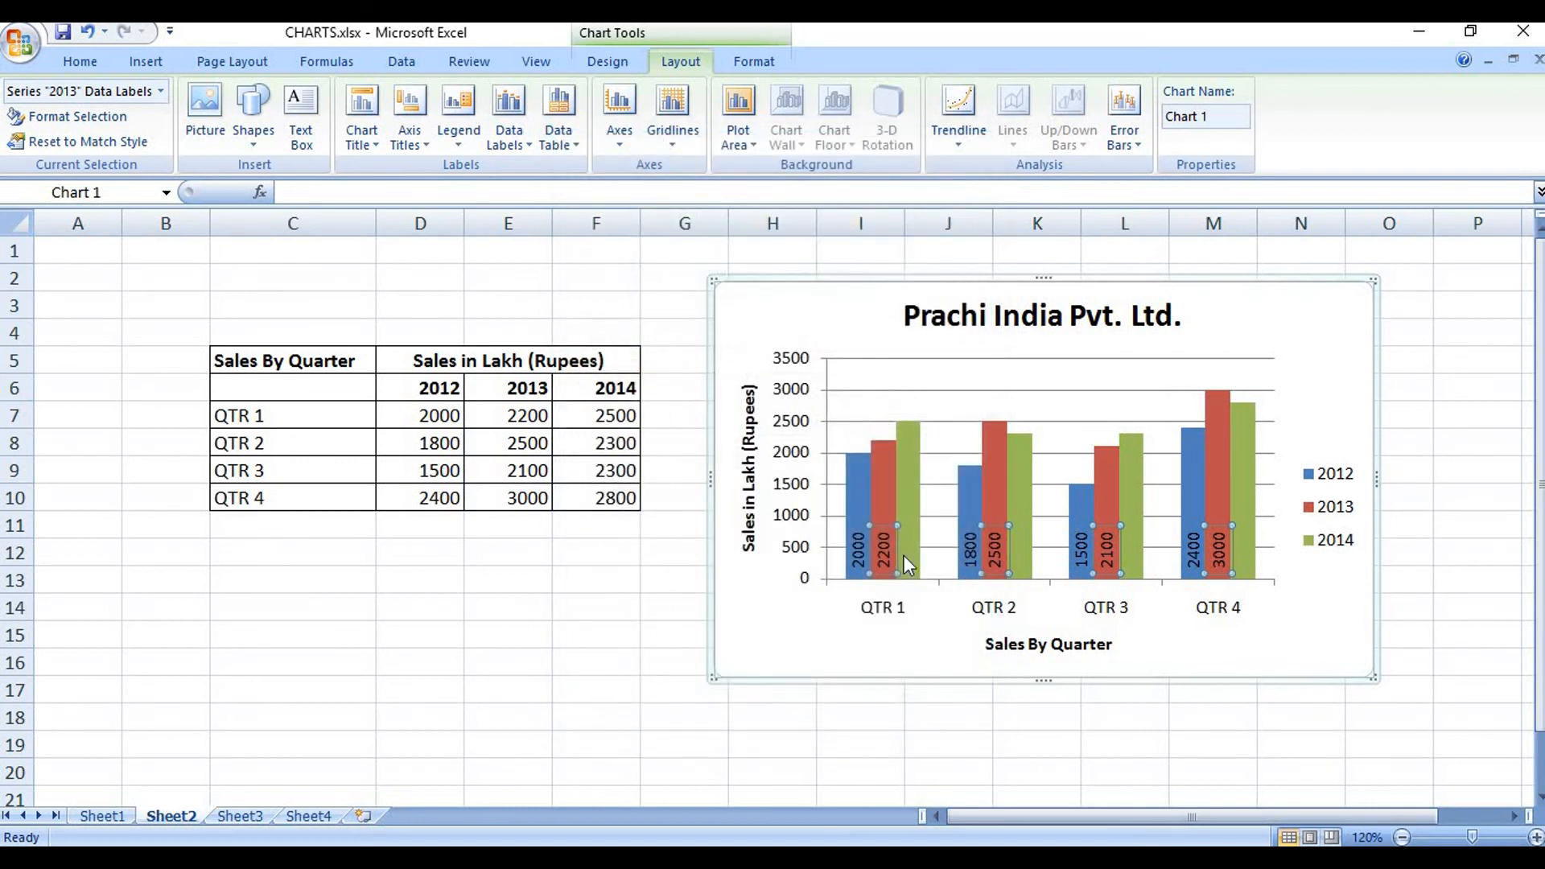
# Step: Add Inside Base data labels to the 2014 series columns
pyautogui.click(905, 555)
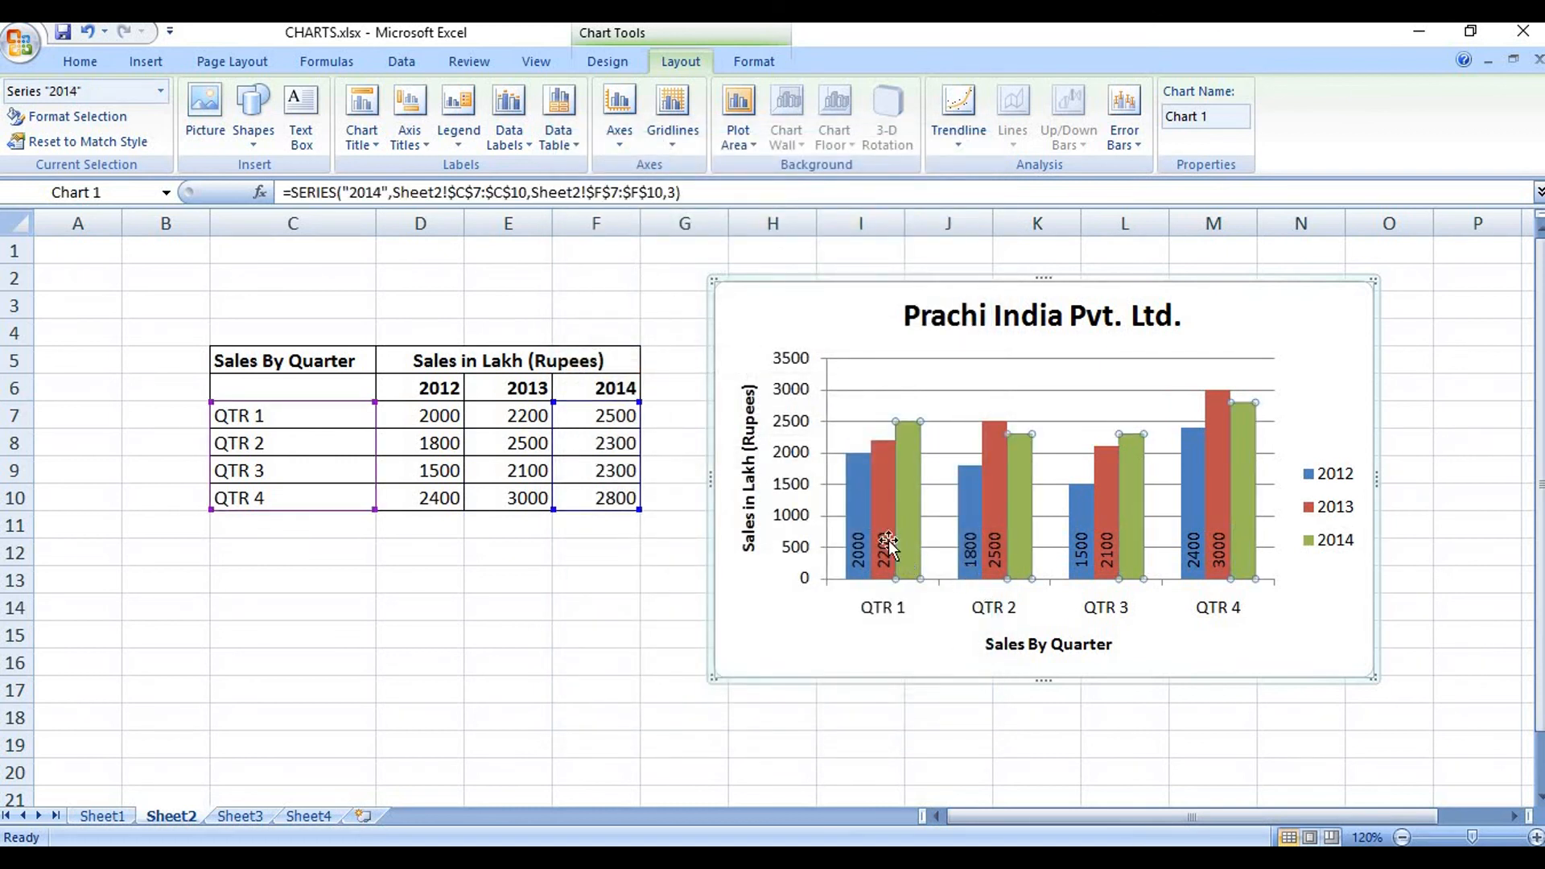
pyautogui.click(525, 149)
pyautogui.click(601, 339)
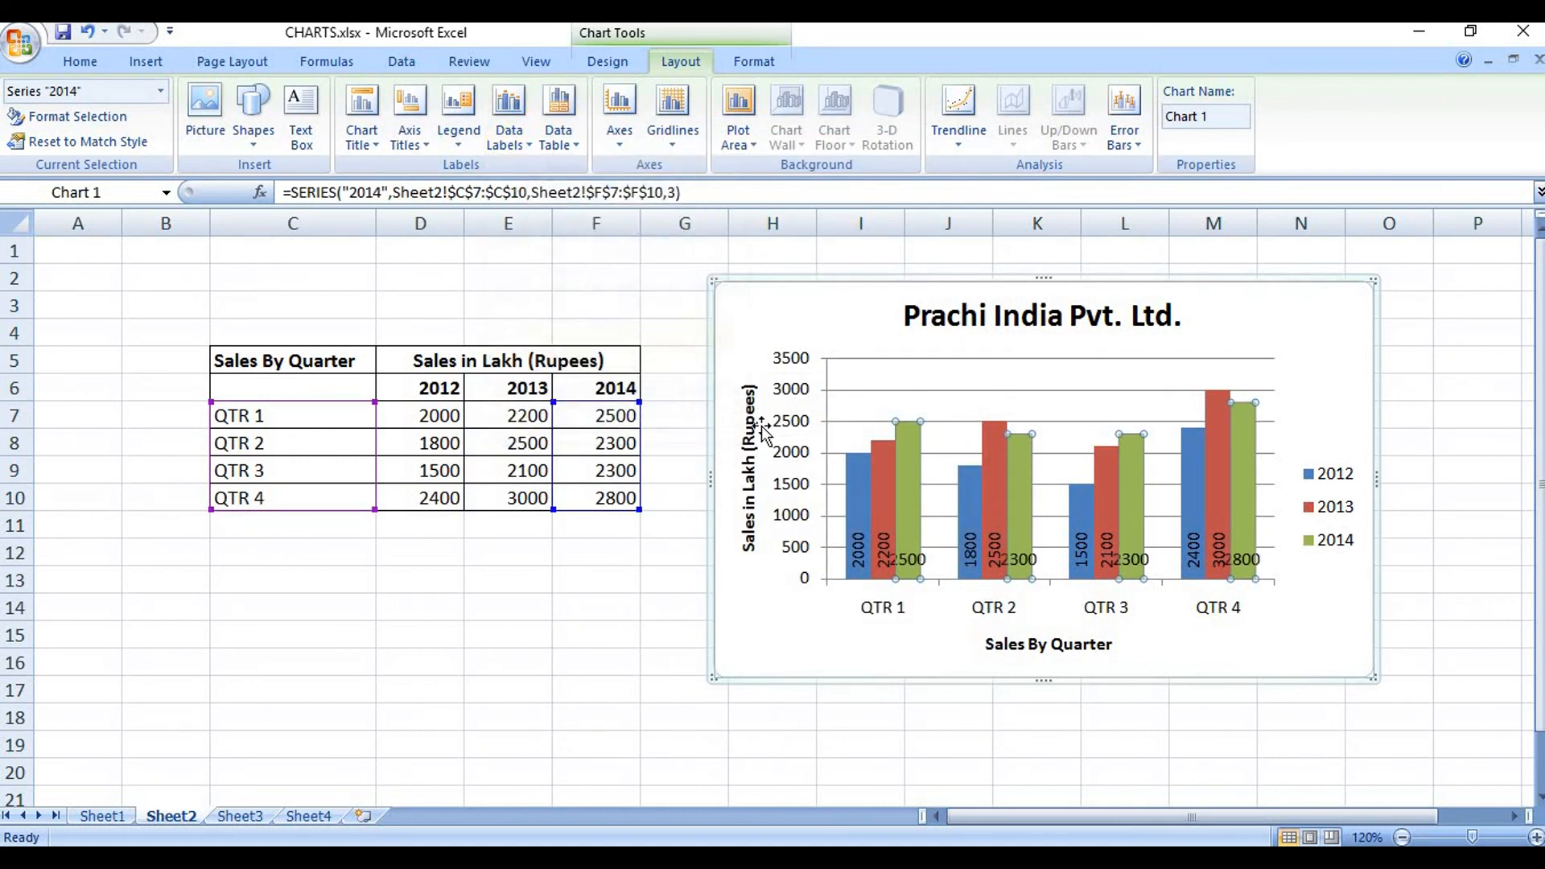
# Step: Set the text direction of the 2014 series' data labels to Rotate all text 270°
pyautogui.click(509, 140)
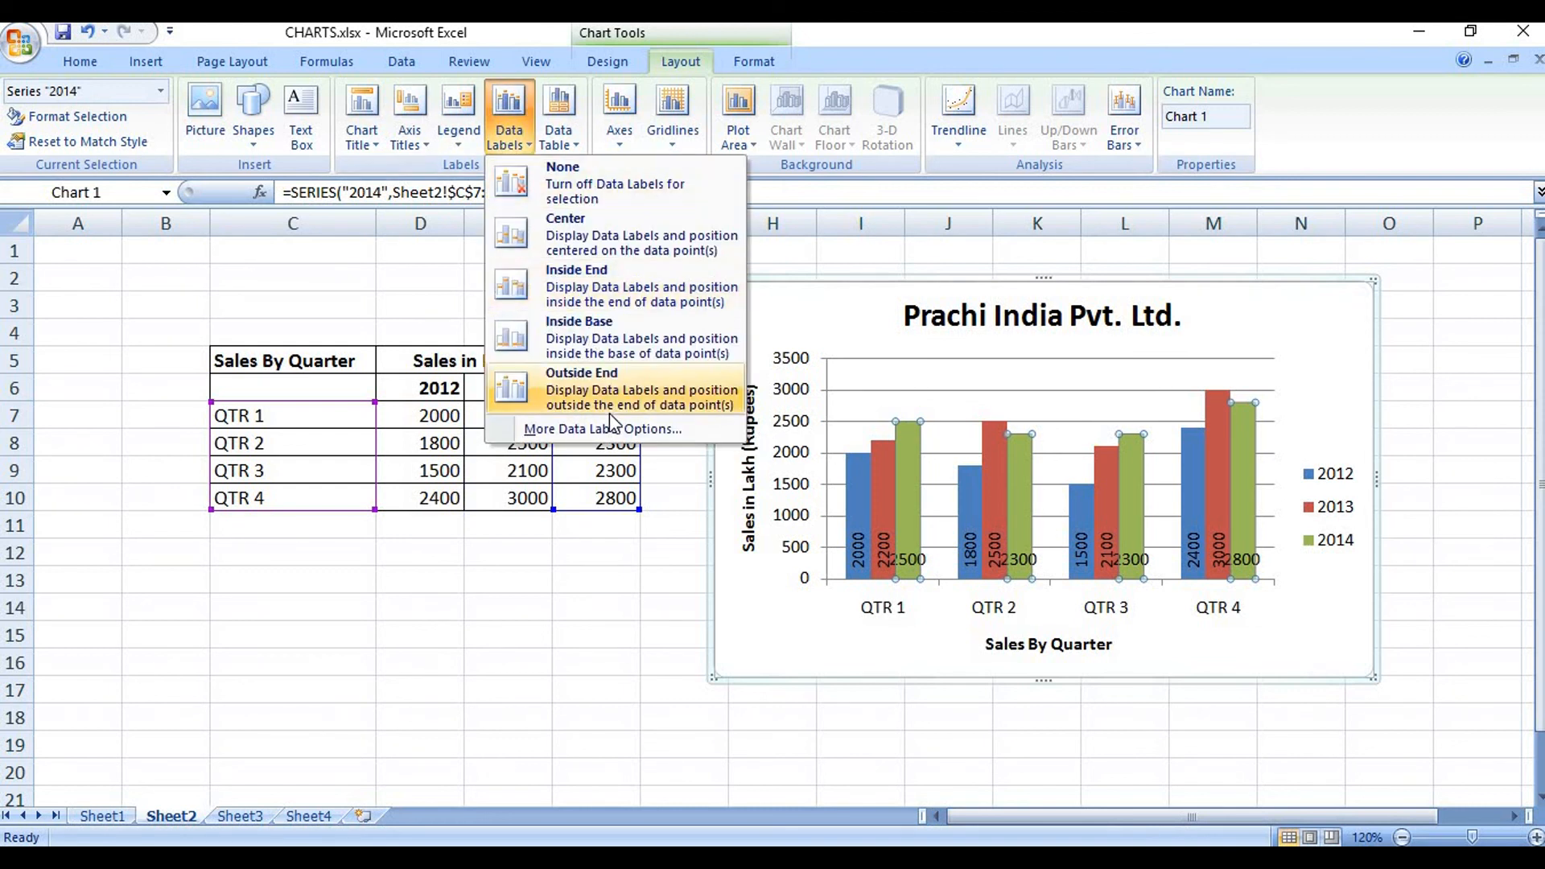
pyautogui.click(614, 429)
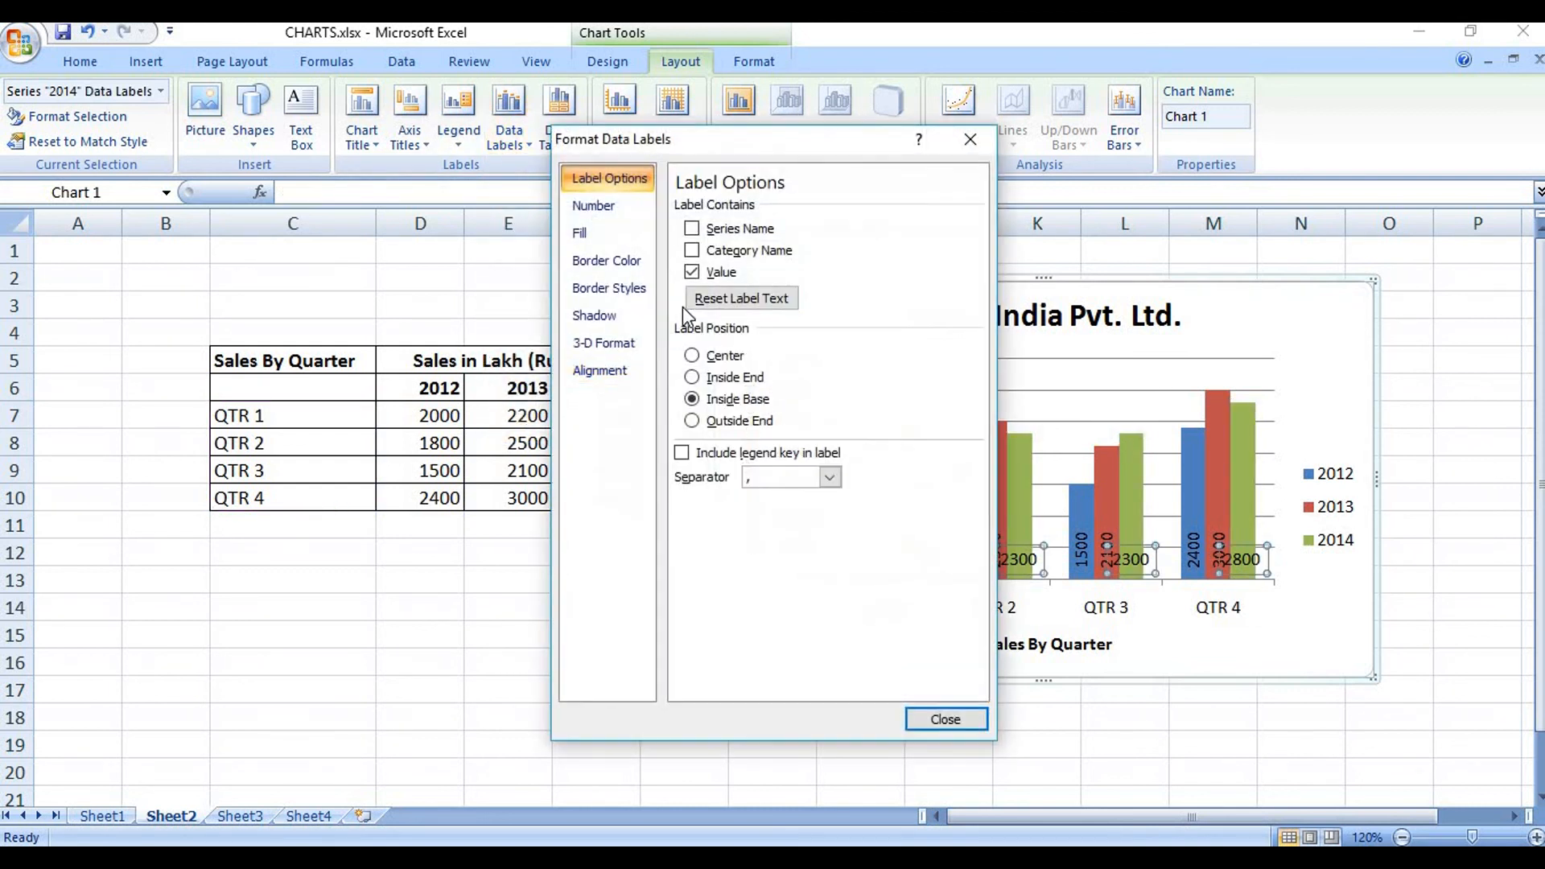
pyautogui.click(616, 372)
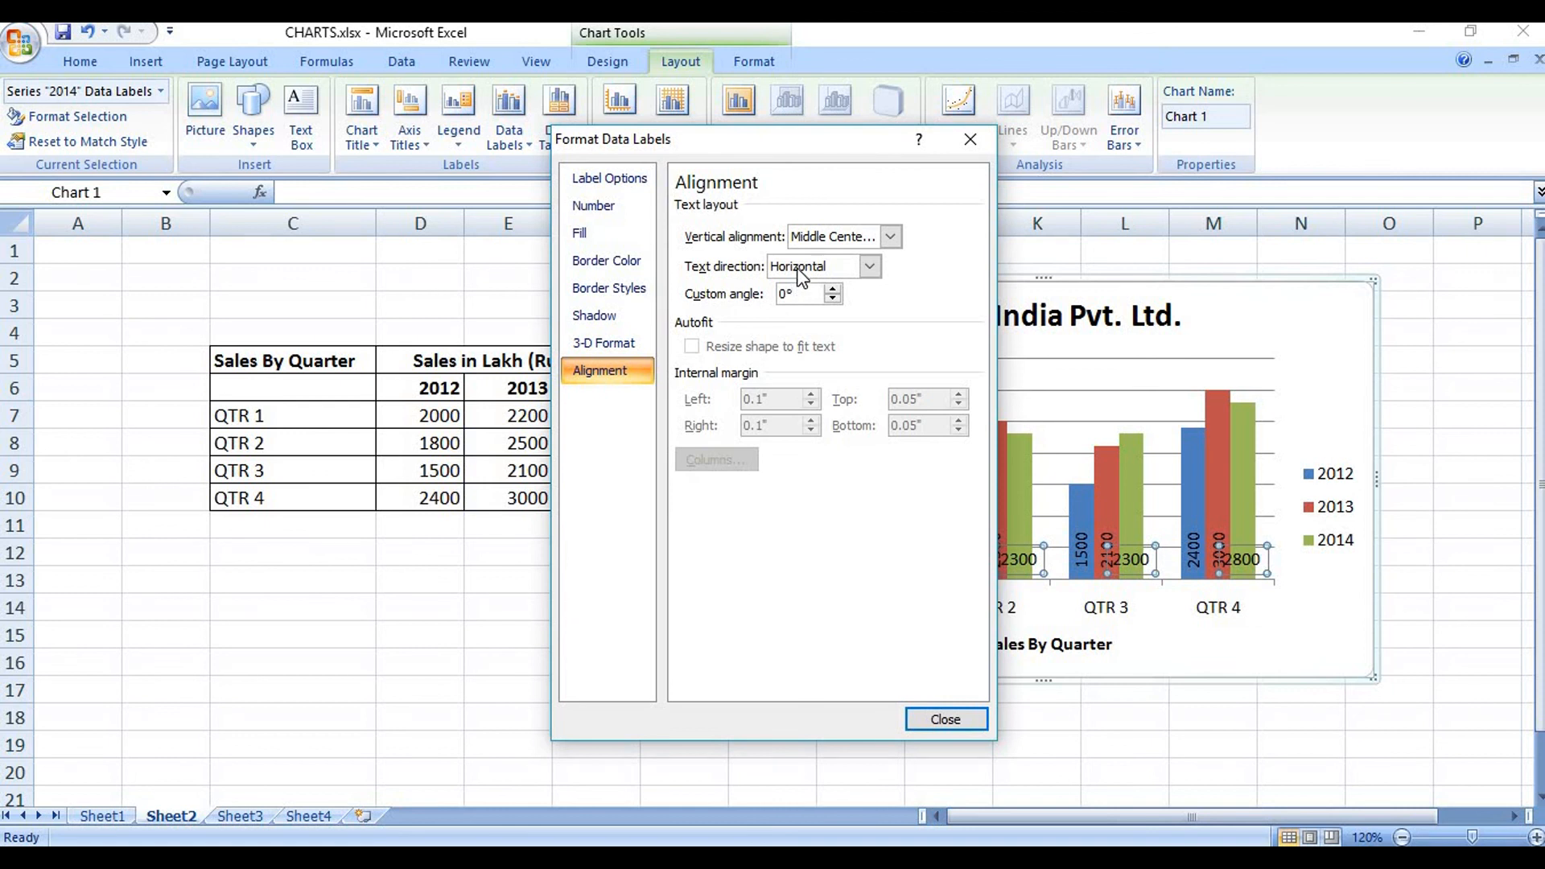
pyautogui.click(869, 266)
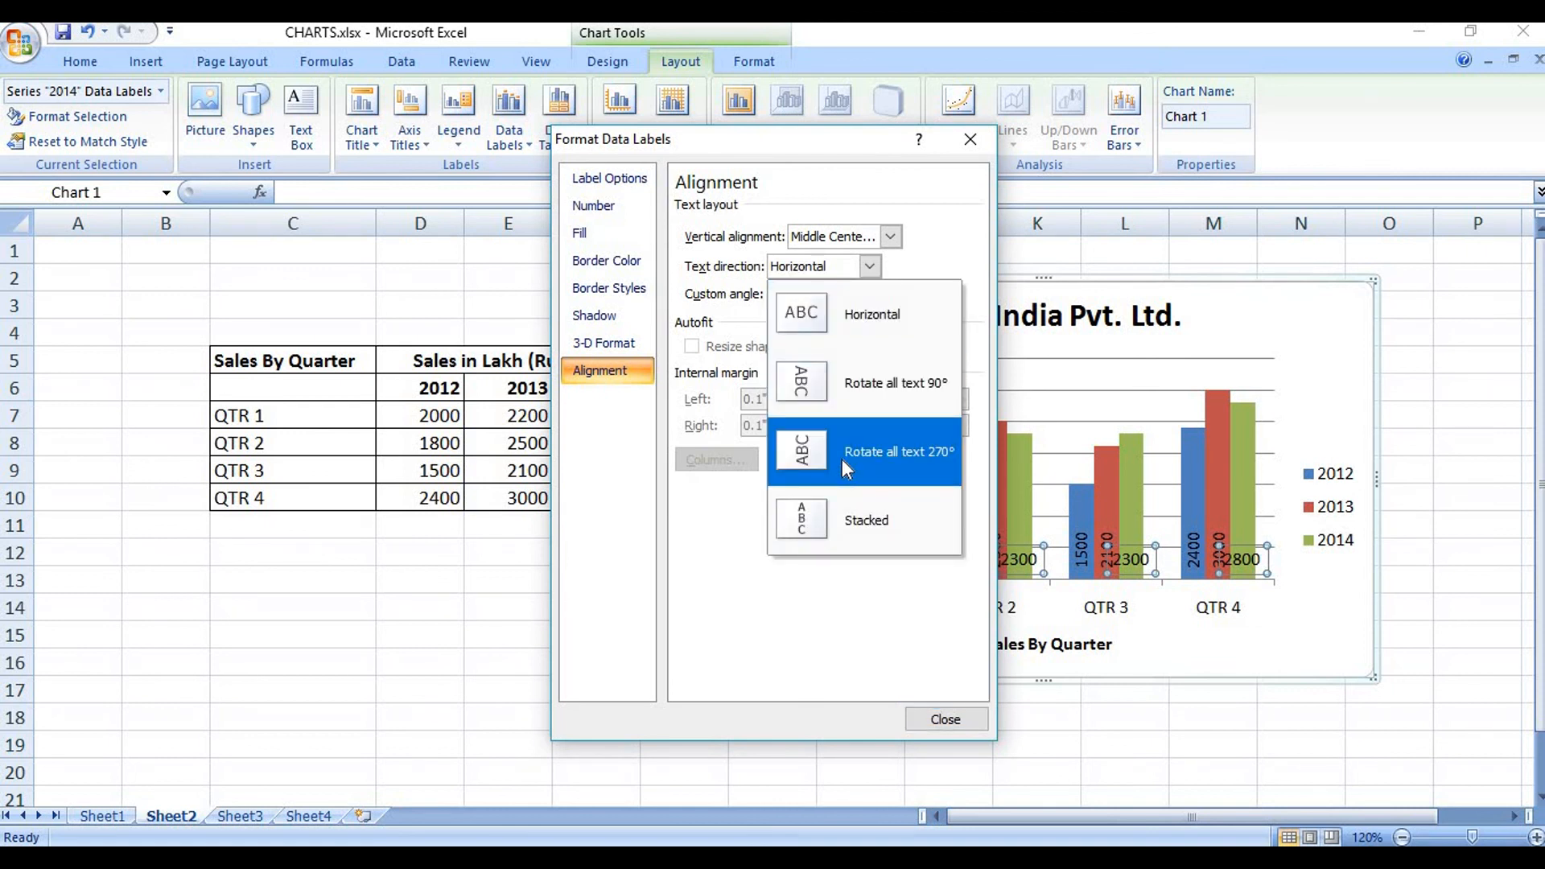
pyautogui.click(841, 458)
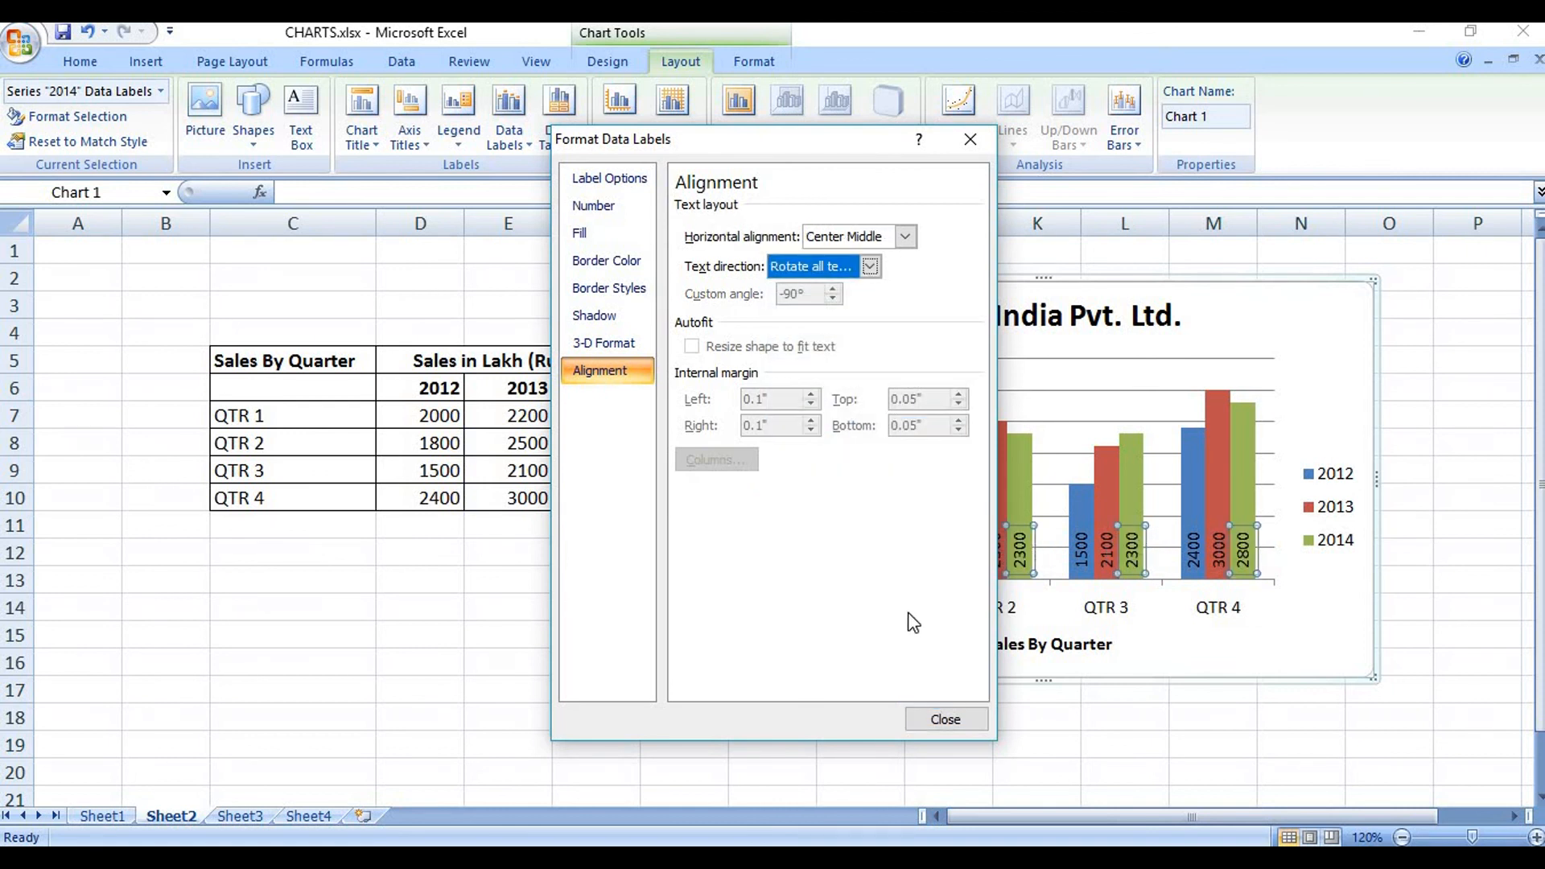
pyautogui.click(939, 713)
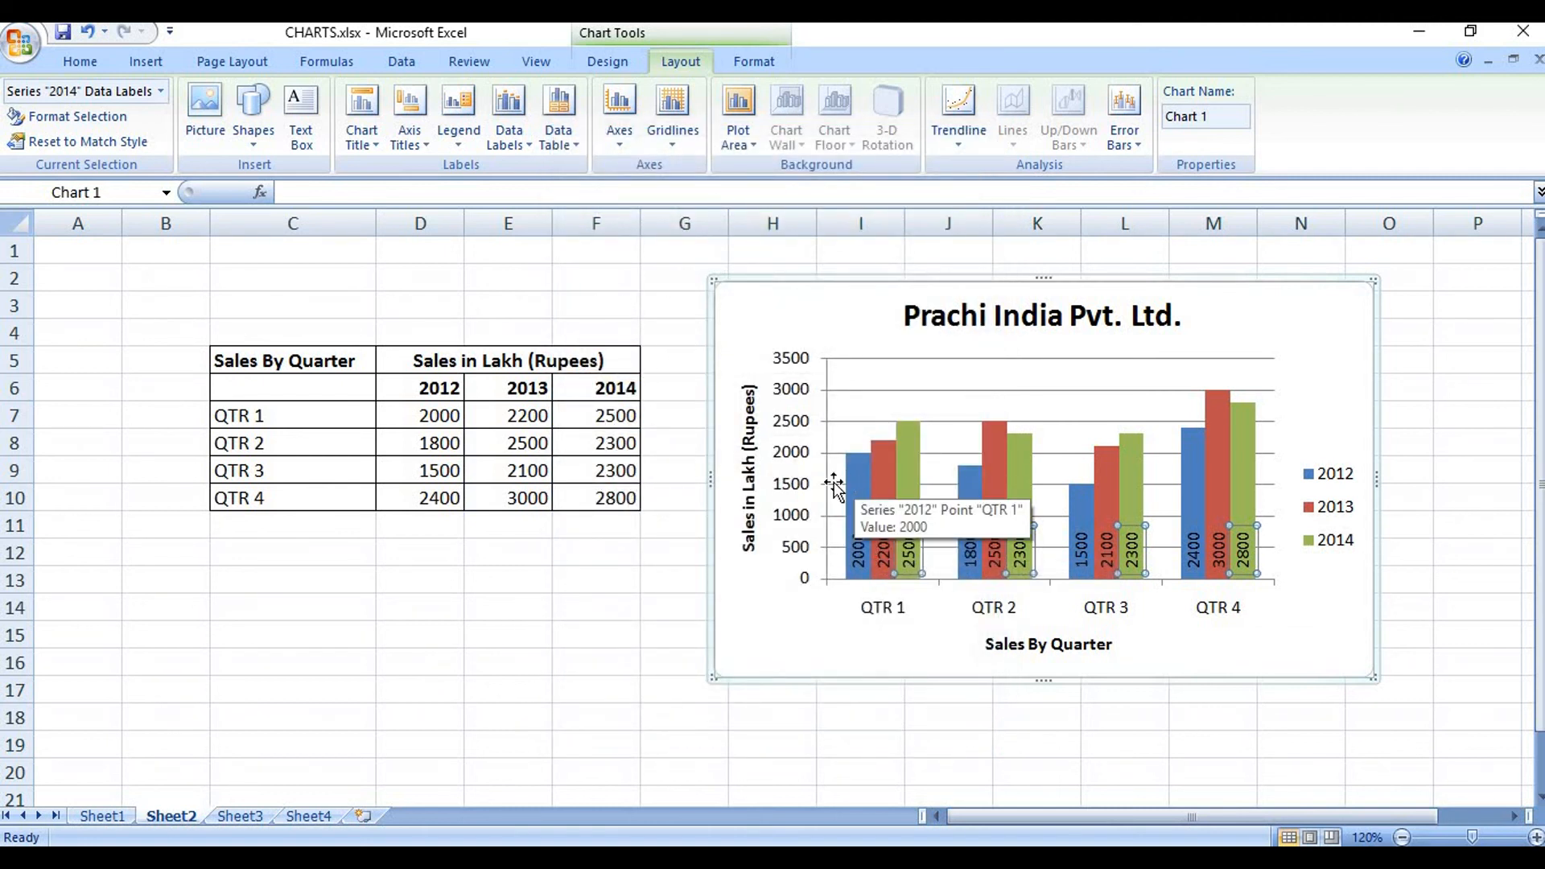
# Step: Change the data label position to Inside End for the 2014, 2013 and 2012 series
pyautogui.click(527, 138)
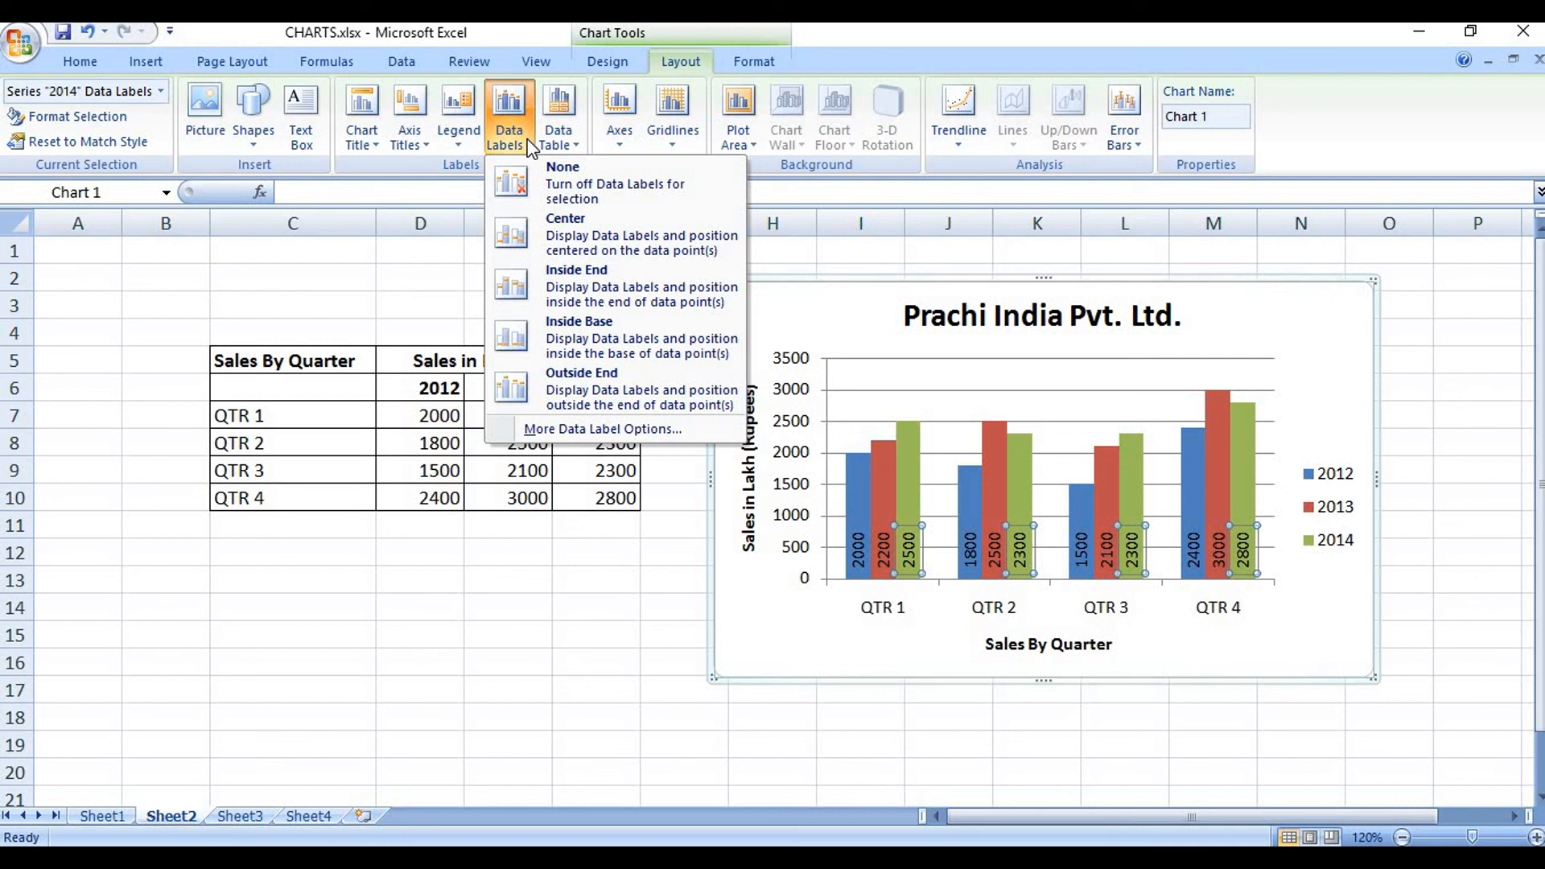
pyautogui.click(584, 296)
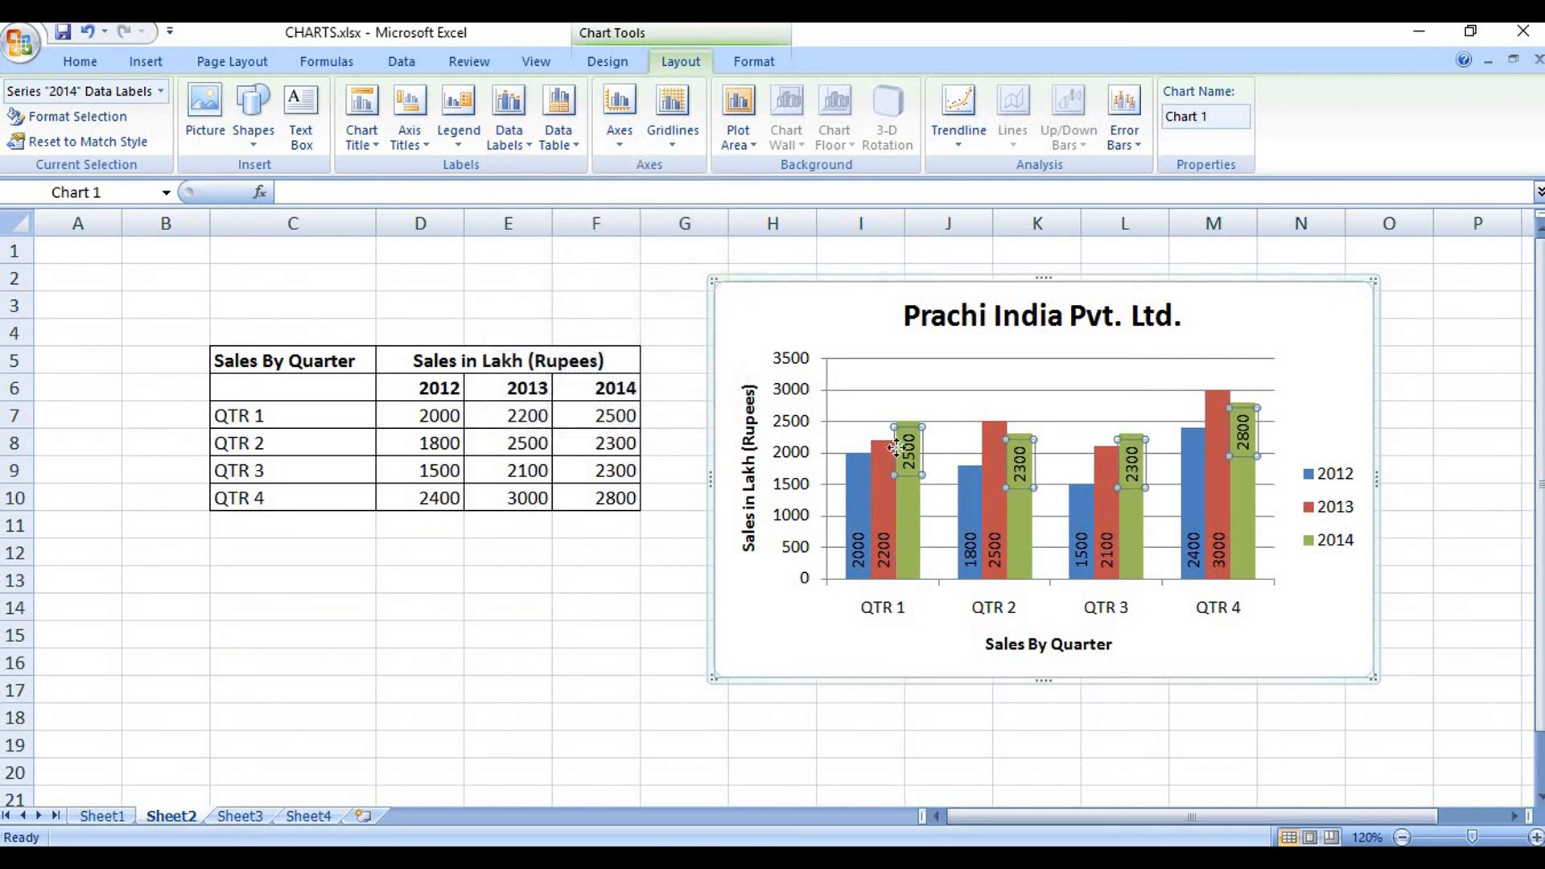
pyautogui.click(871, 531)
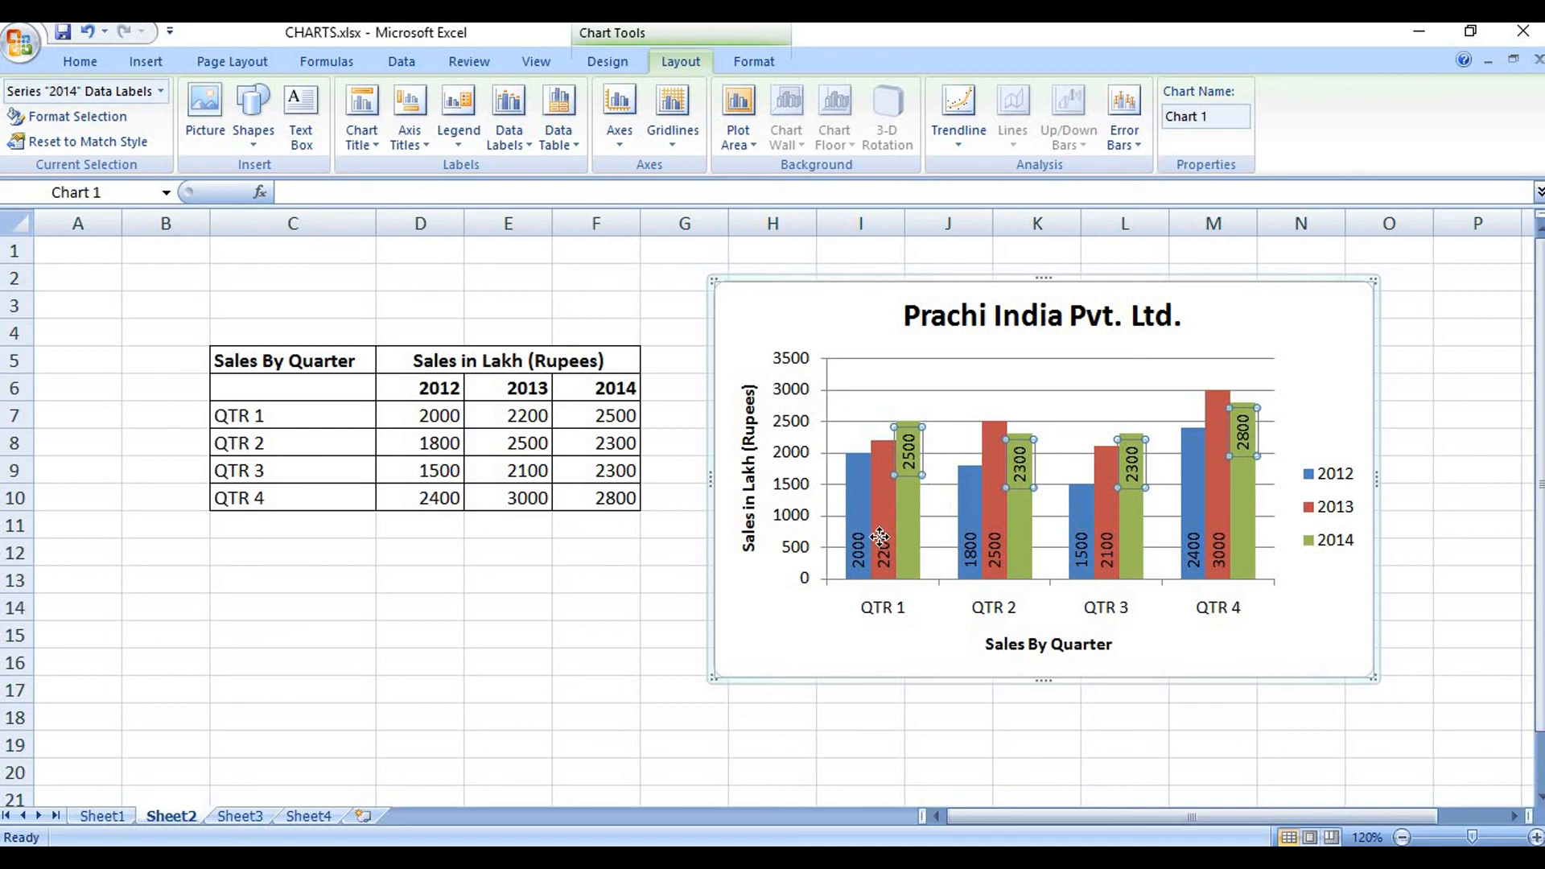
pyautogui.click(527, 139)
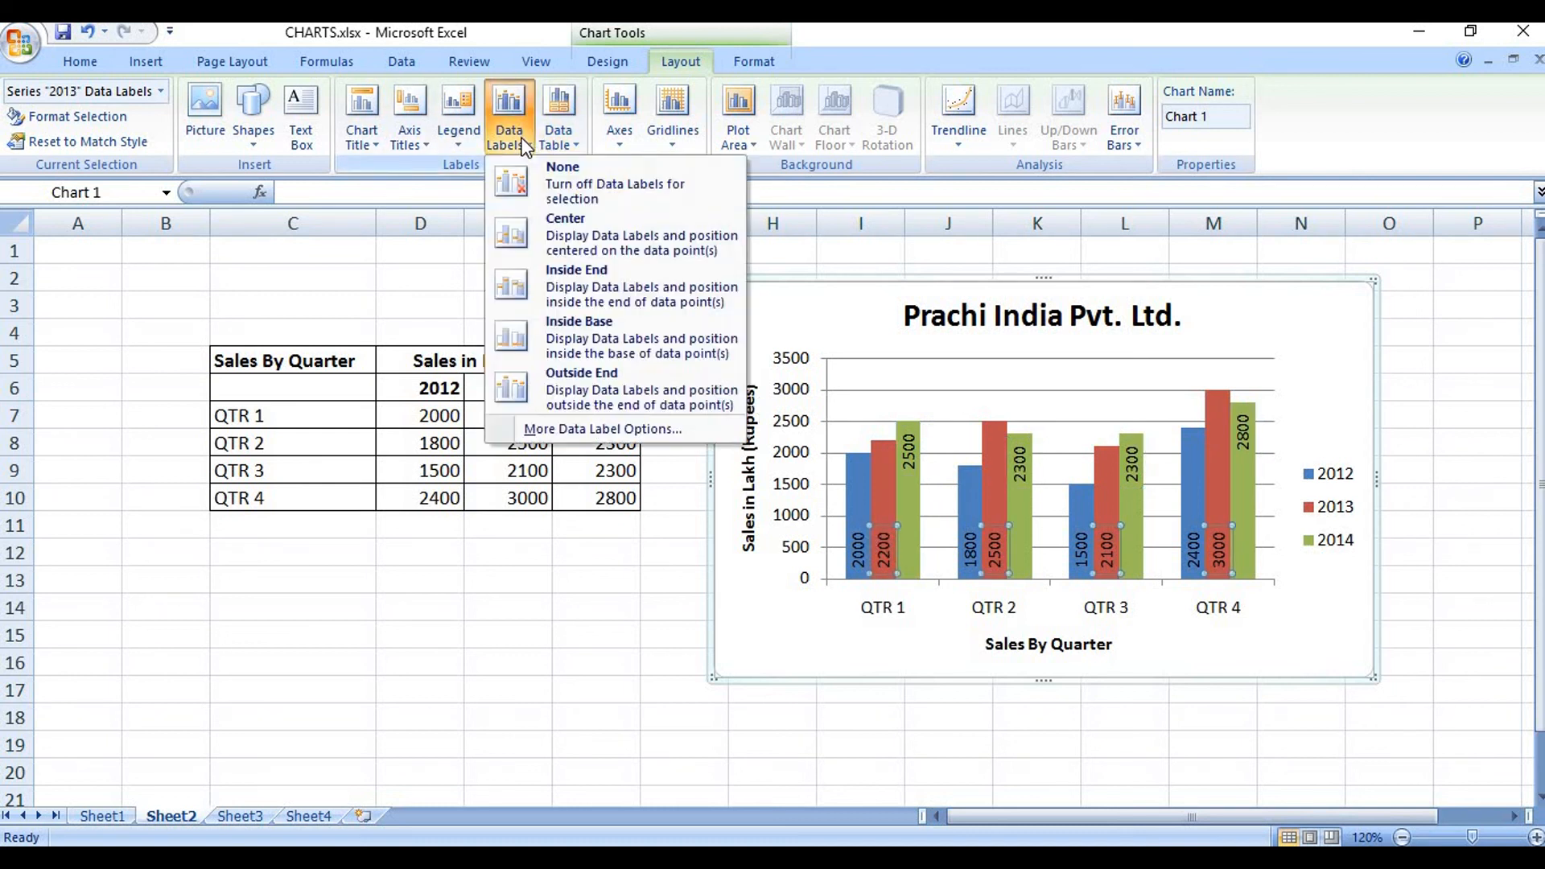
pyautogui.click(595, 293)
pyautogui.click(857, 563)
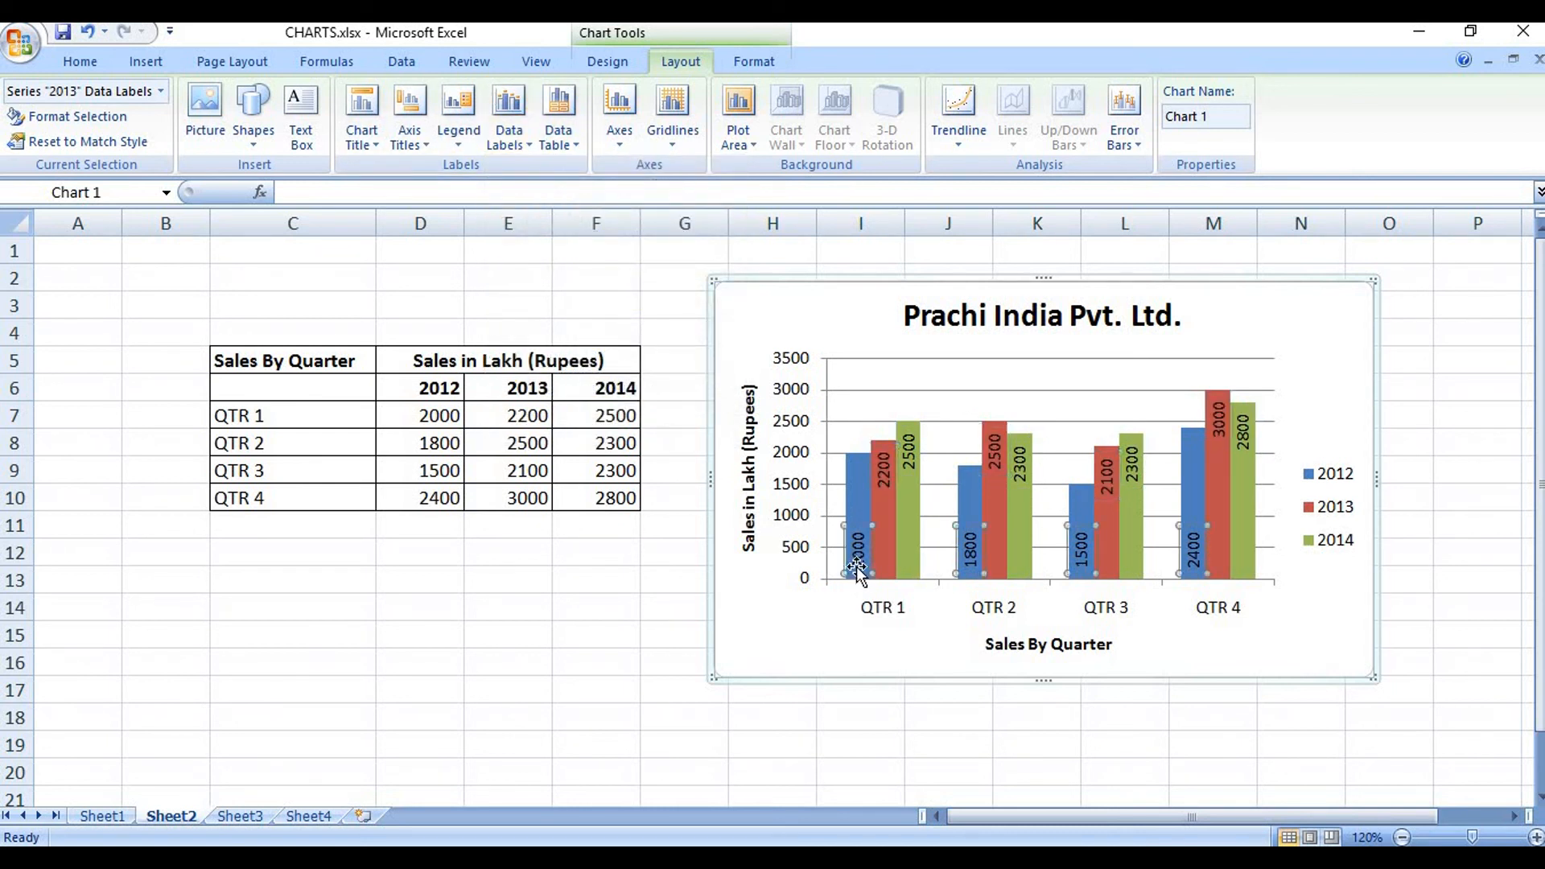
pyautogui.click(508, 128)
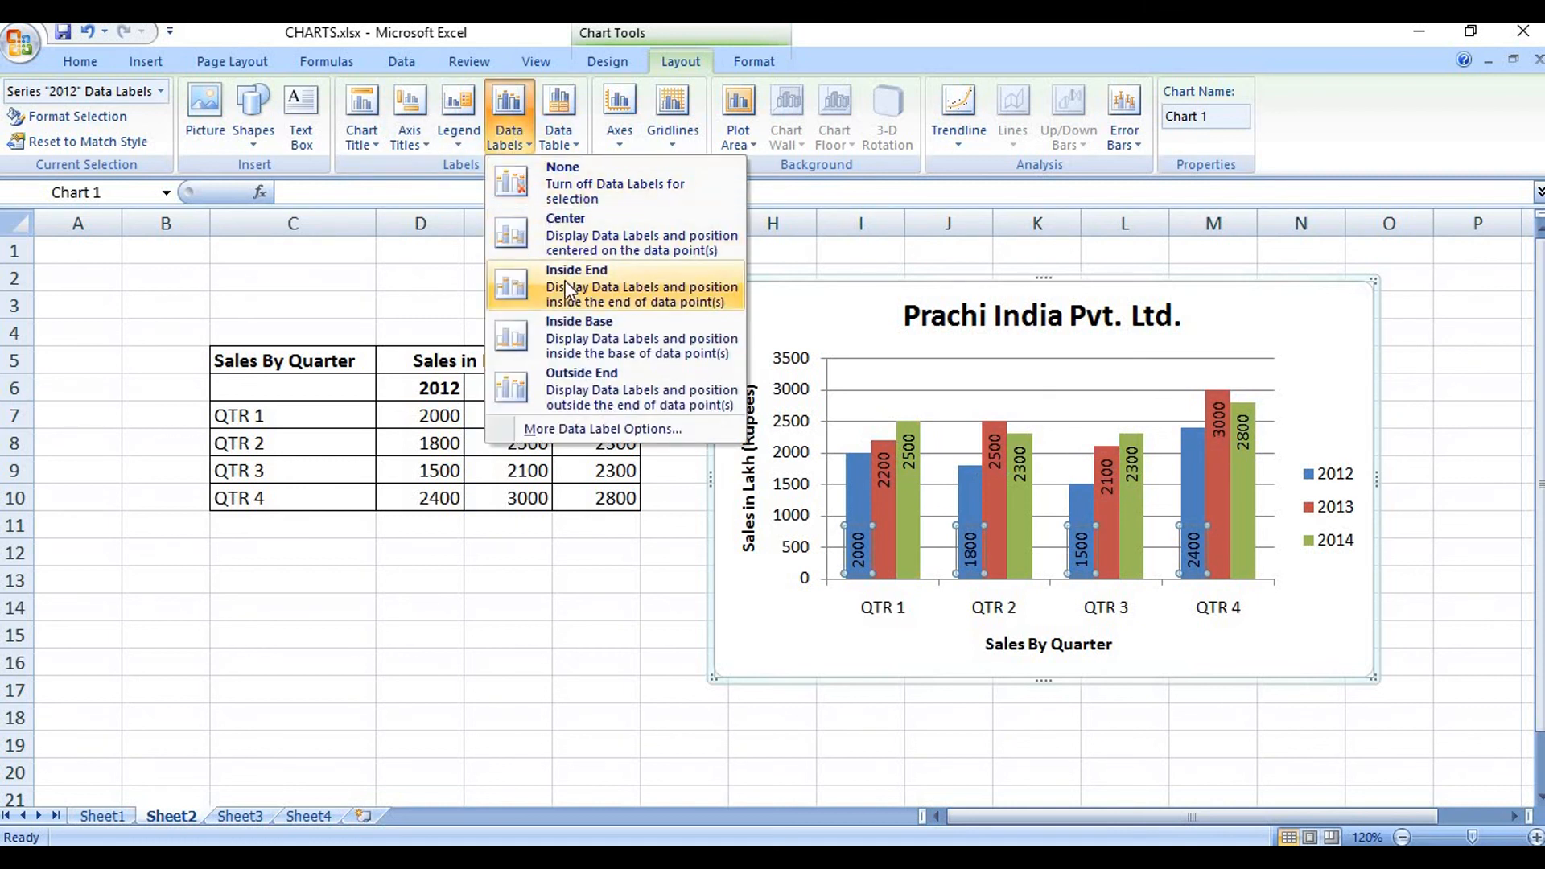
pyautogui.click(567, 289)
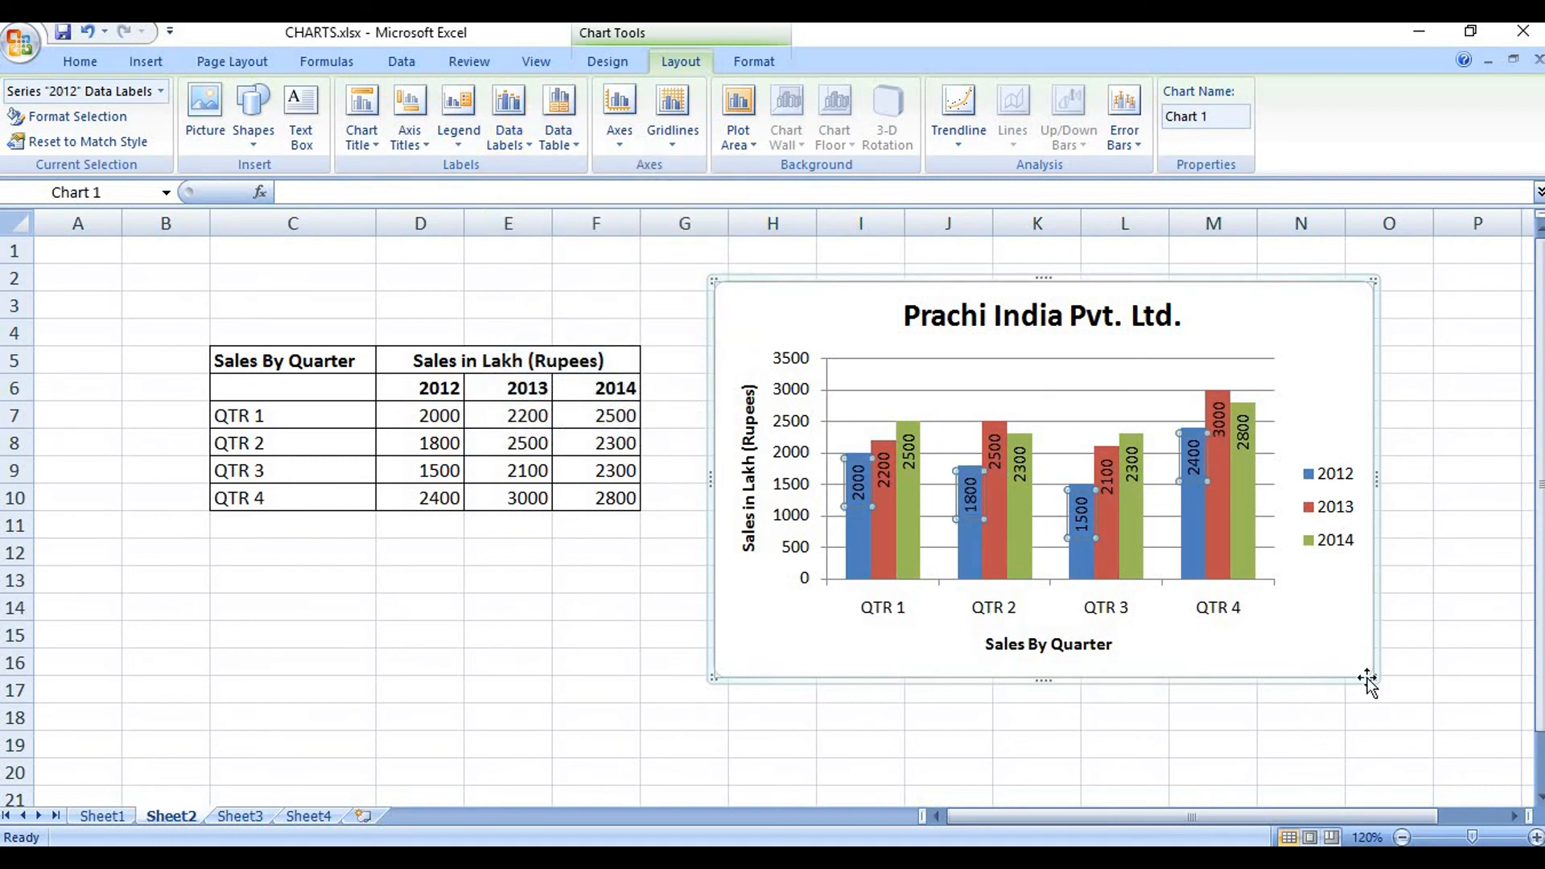
pyautogui.click(1423, 629)
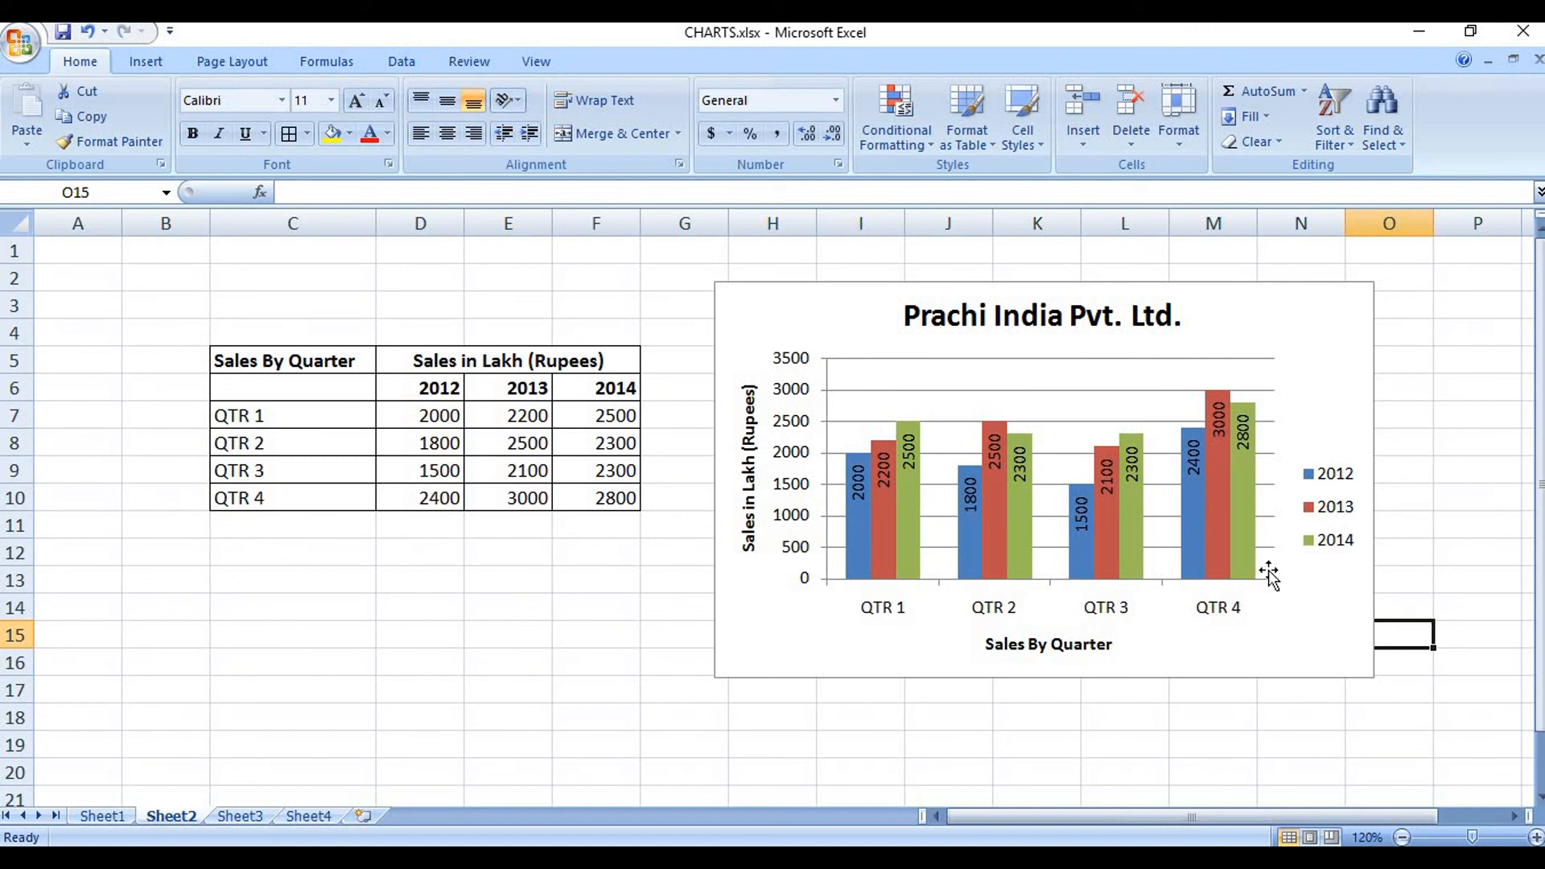
# Step: Give the chart's plot area a light blue solid fill
pyautogui.click(811, 283)
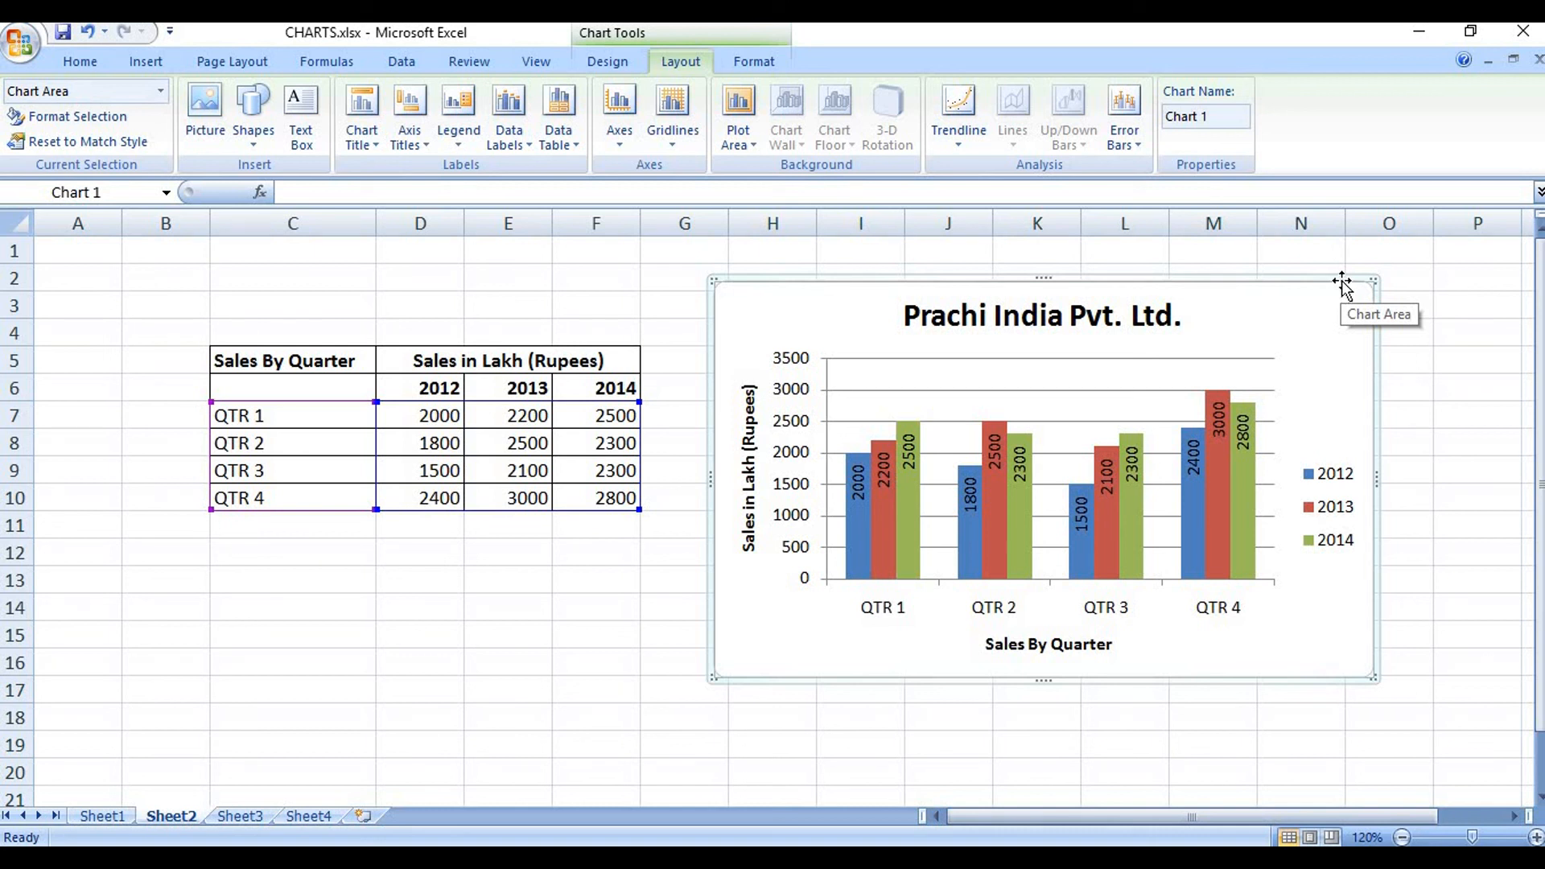
pyautogui.click(901, 369)
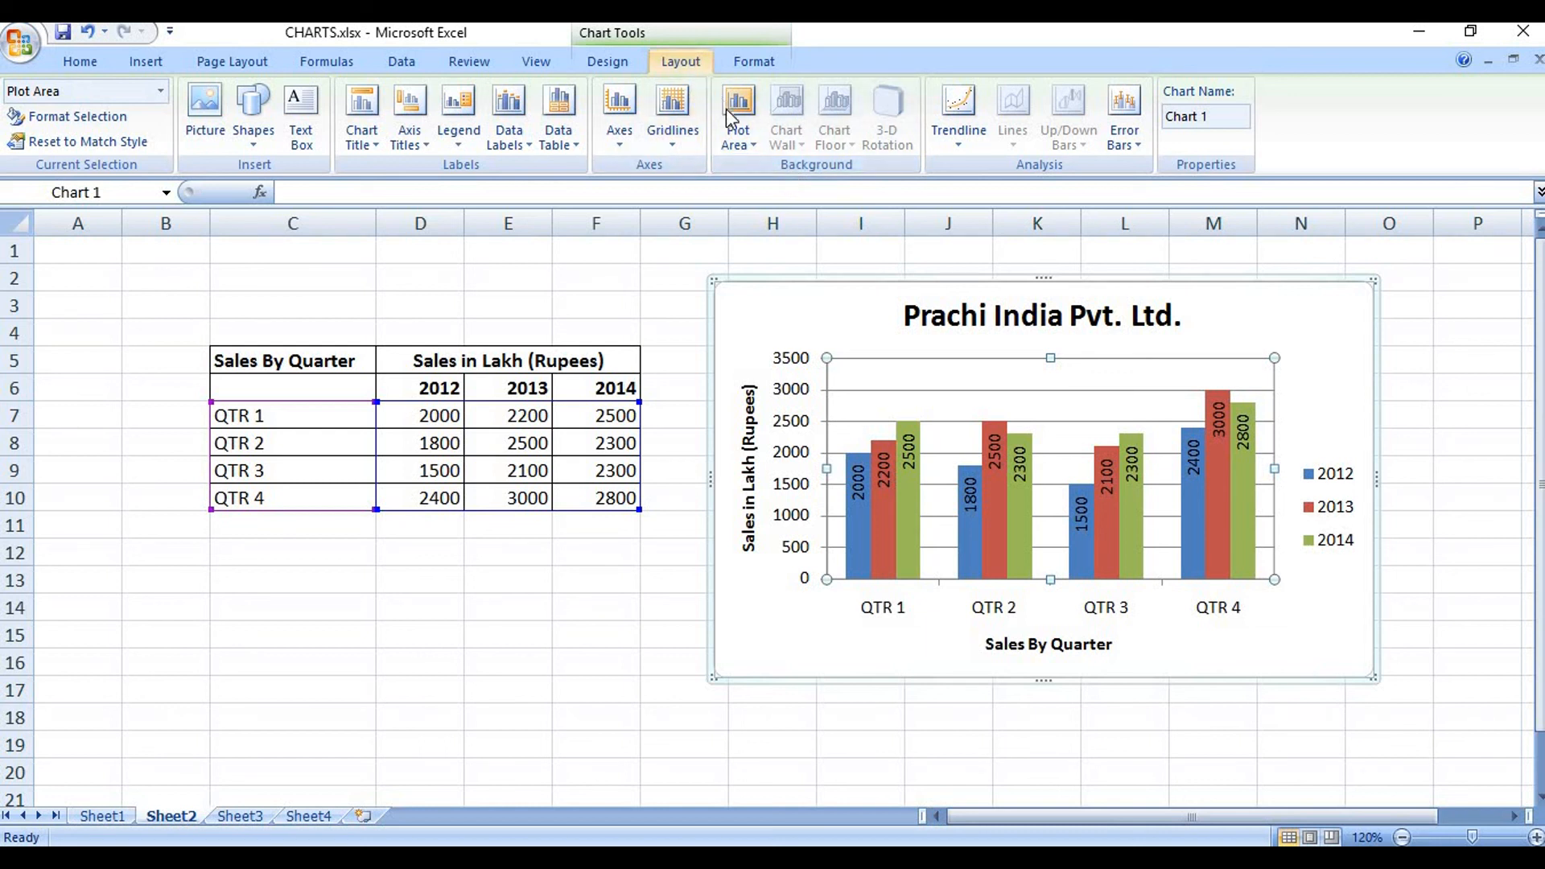
pyautogui.click(738, 141)
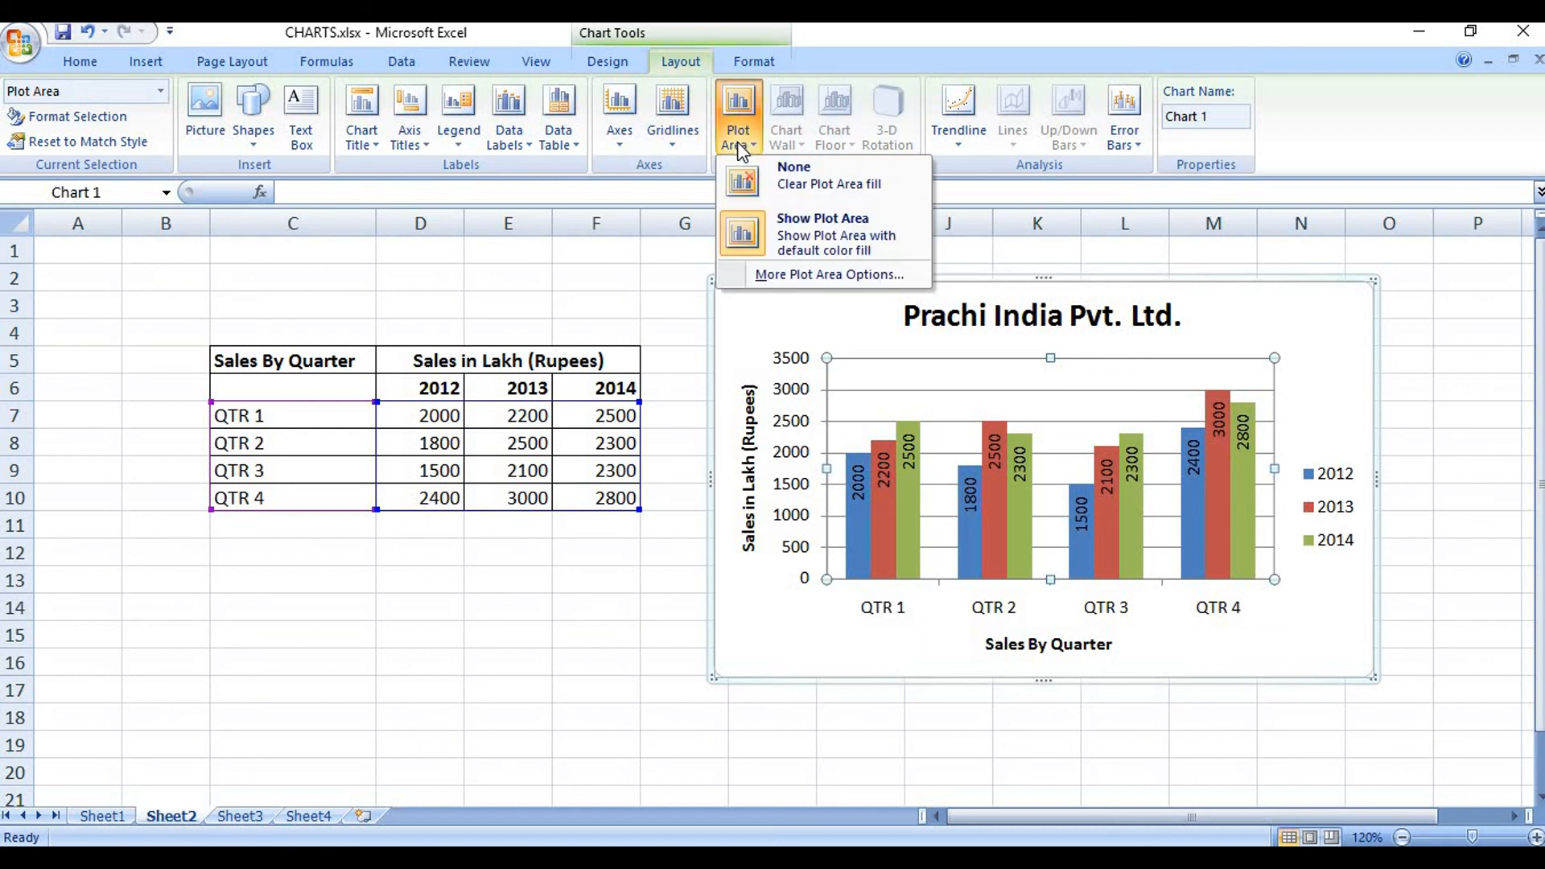
pyautogui.click(788, 274)
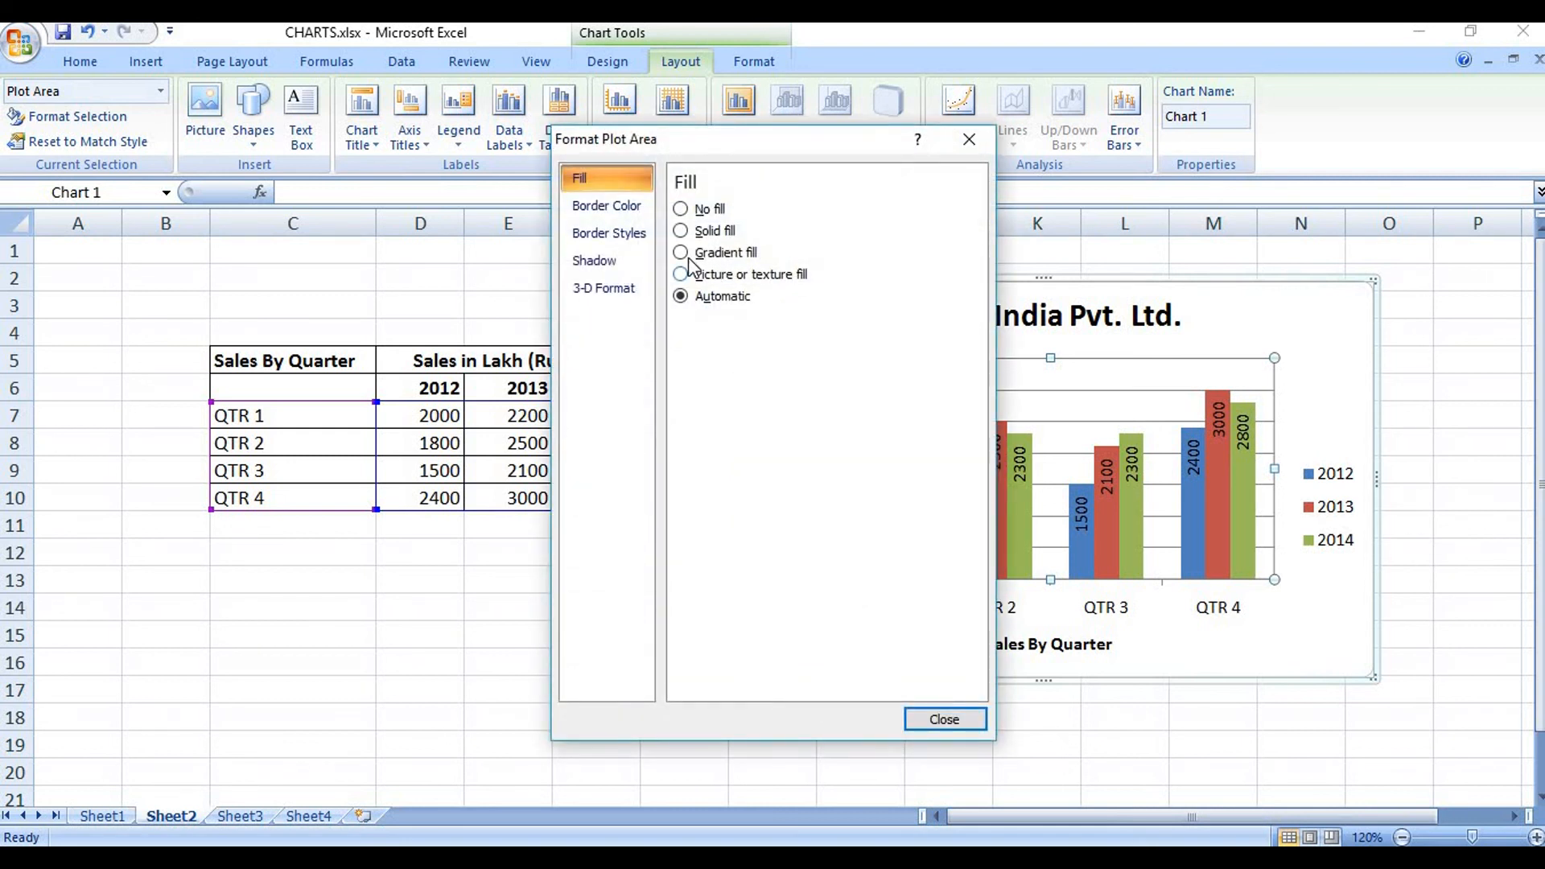
pyautogui.click(680, 231)
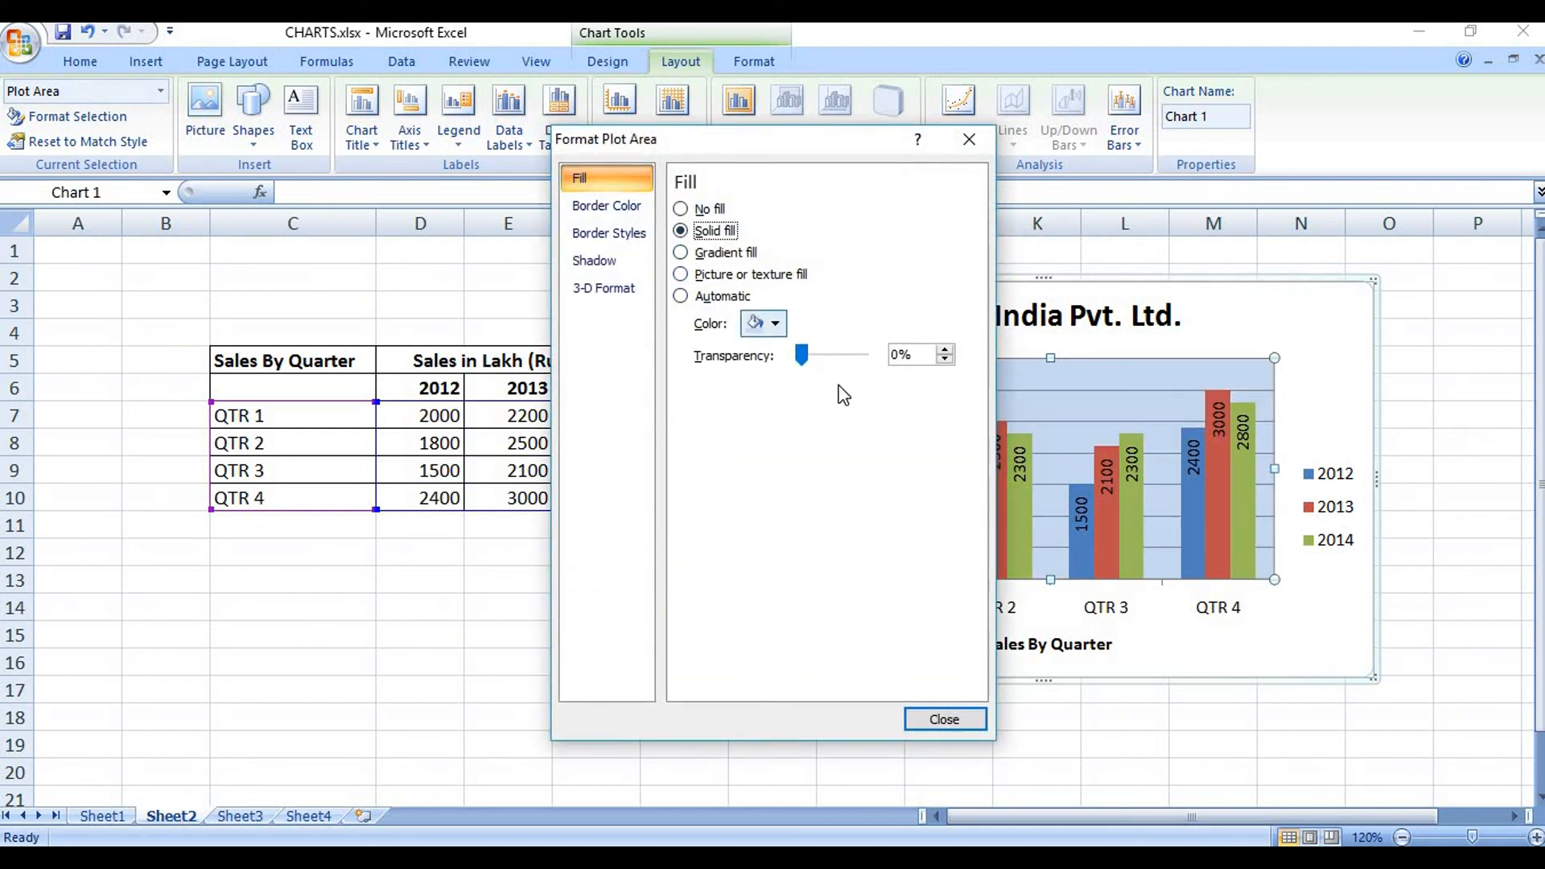
pyautogui.click(774, 324)
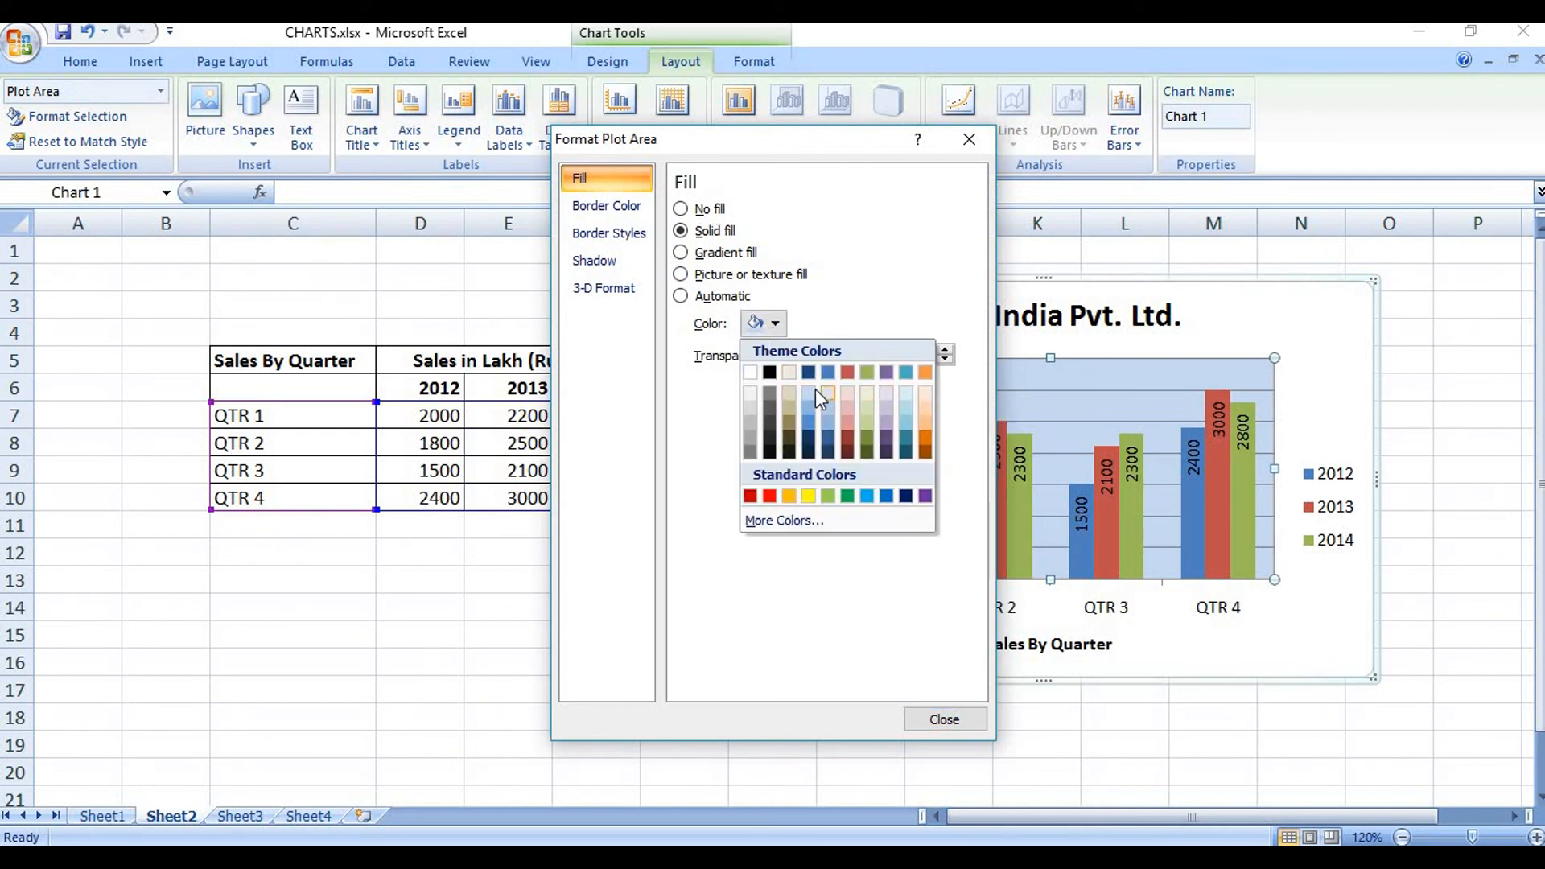
pyautogui.click(818, 655)
pyautogui.click(944, 719)
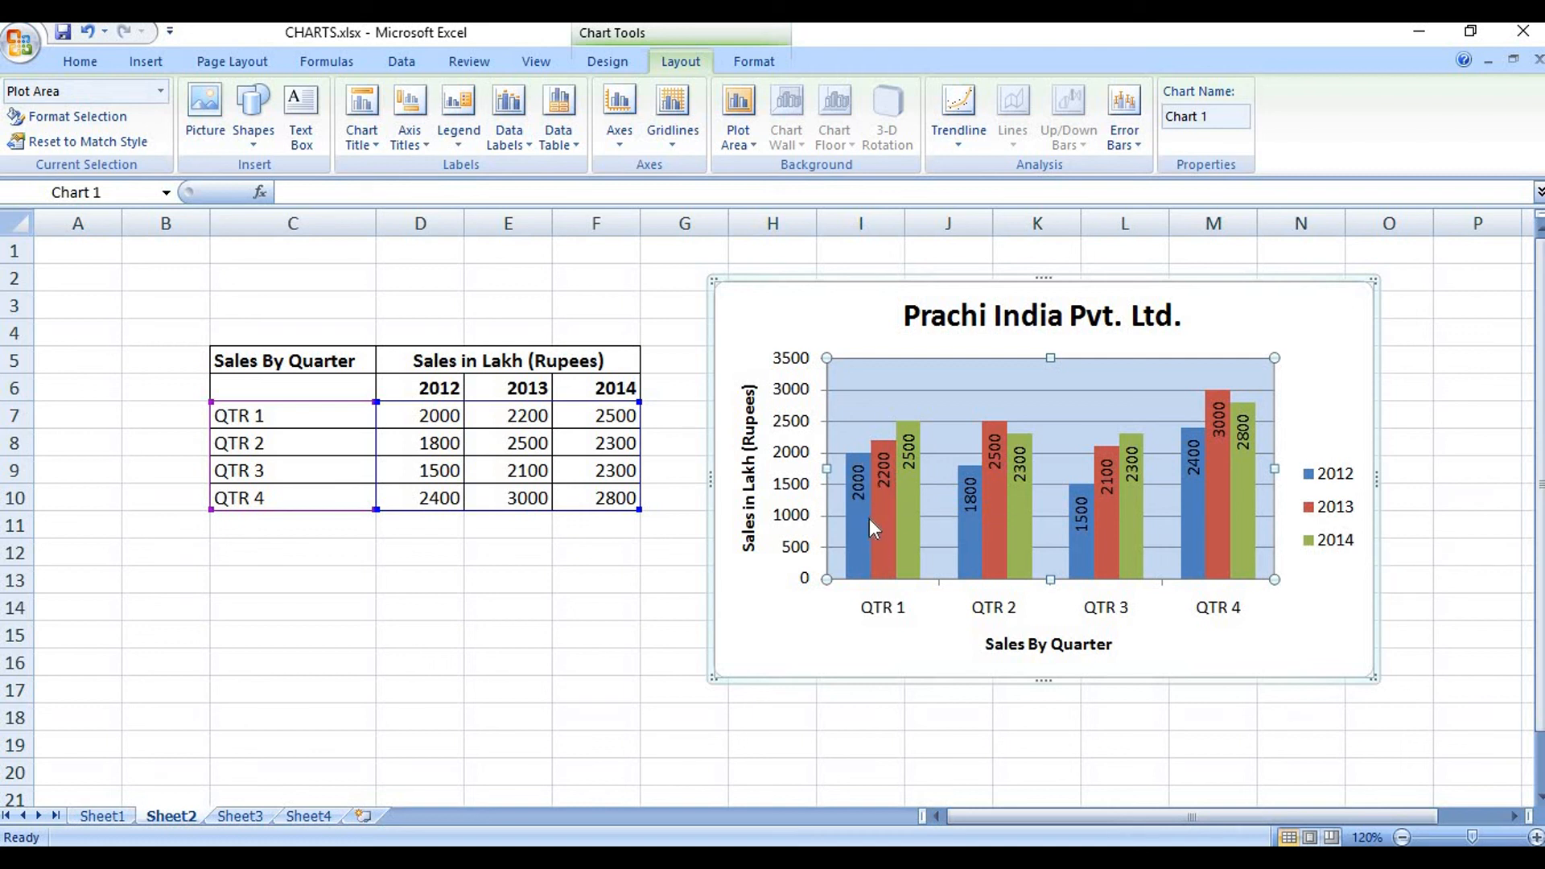
# Step: Compare the Sheet2 chart with the finished example on Sheet1, then return to Sheet2 and deselect the chart
pyautogui.moveTo(869, 518)
pyautogui.click(103, 817)
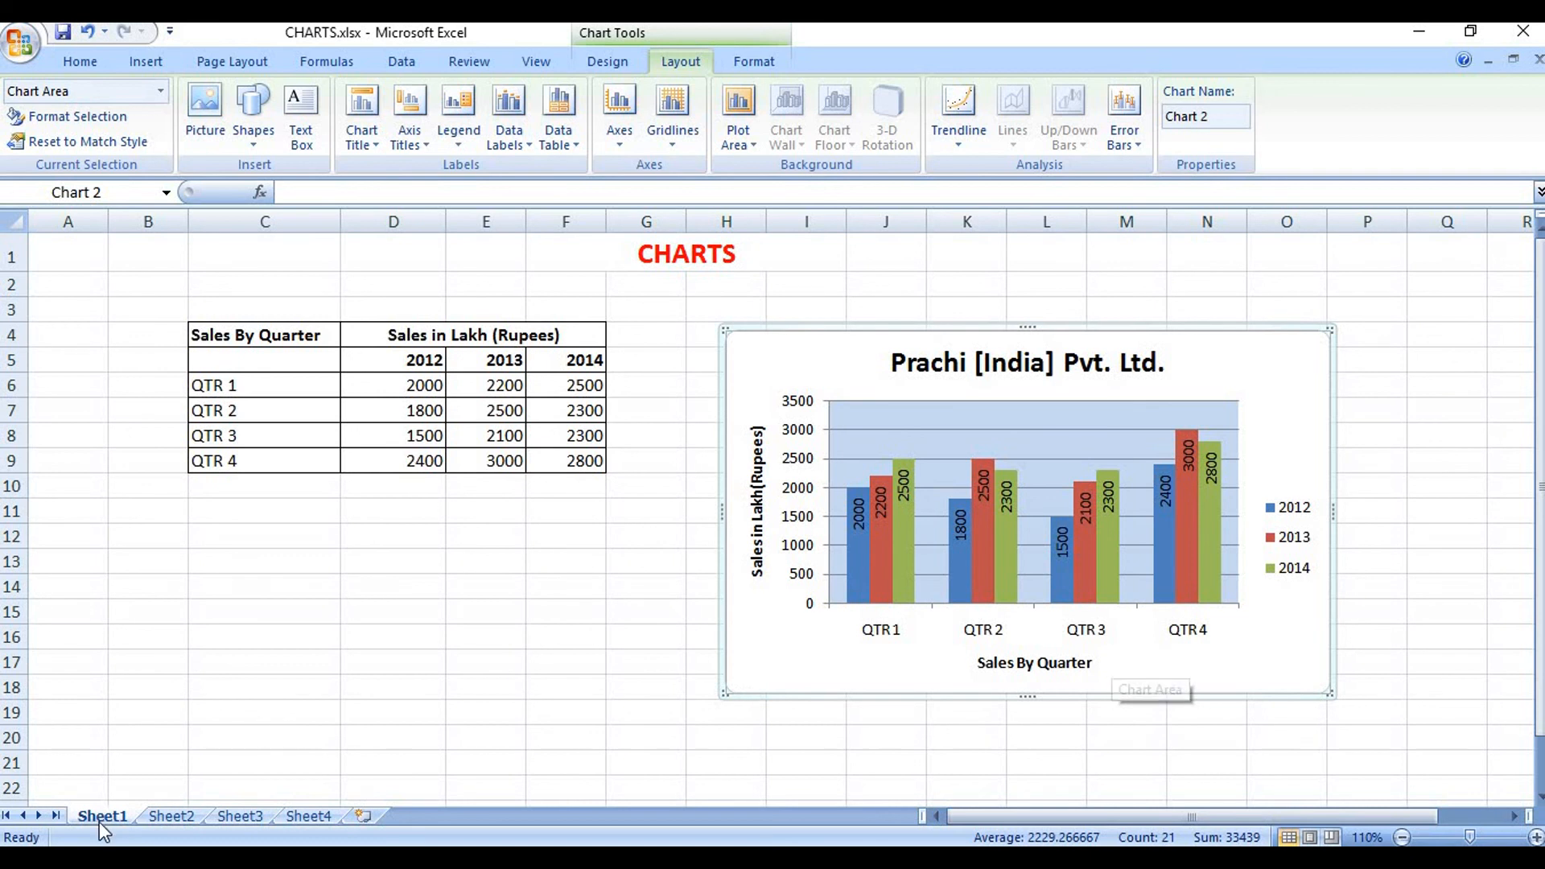
pyautogui.click(177, 819)
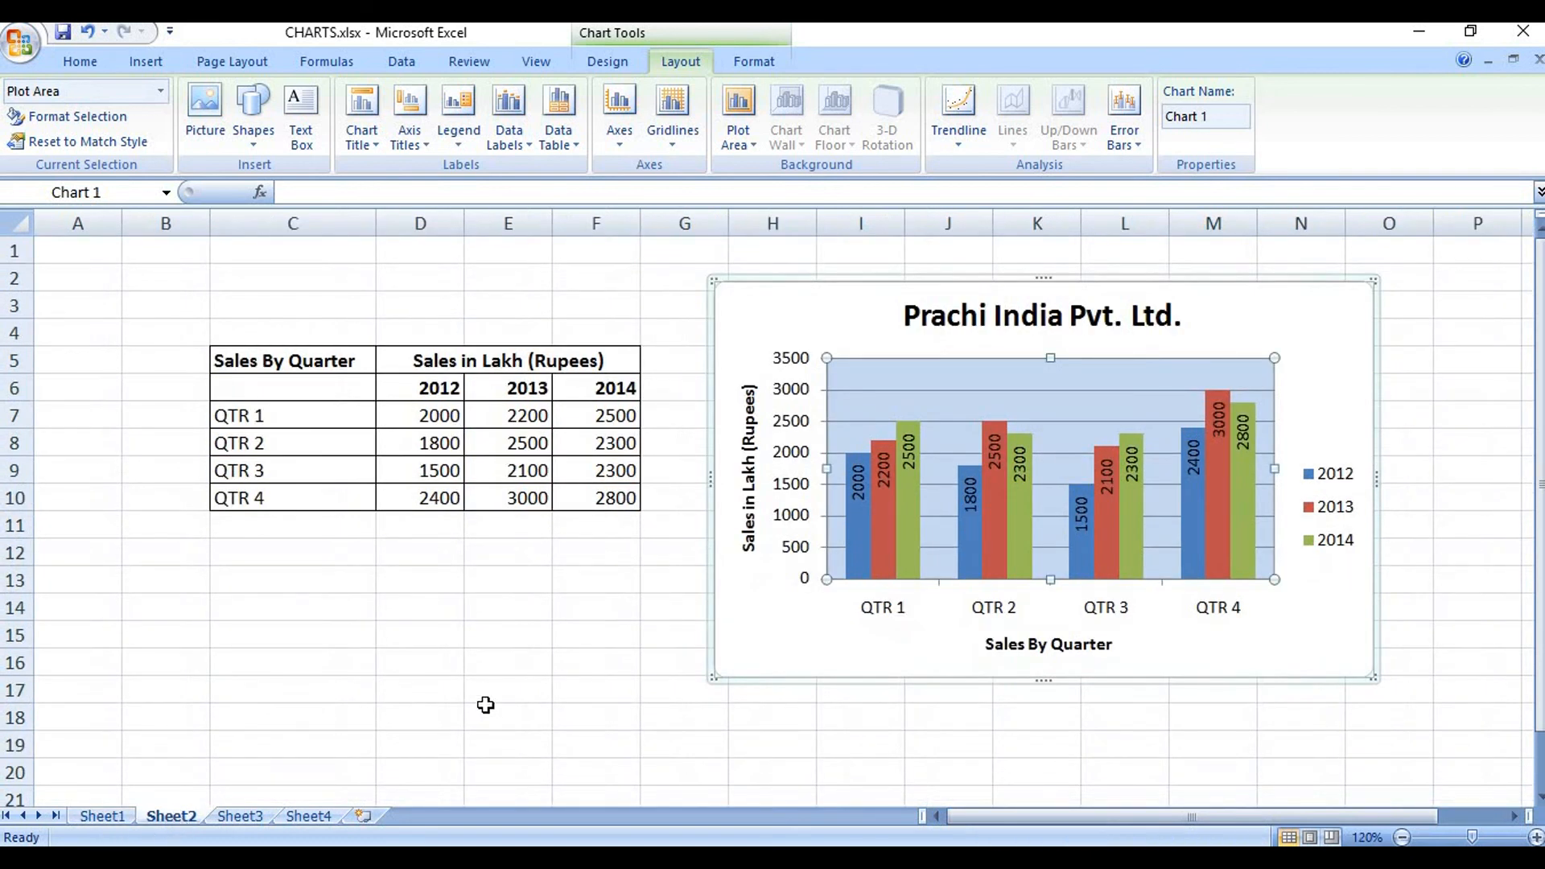
pyautogui.click(475, 656)
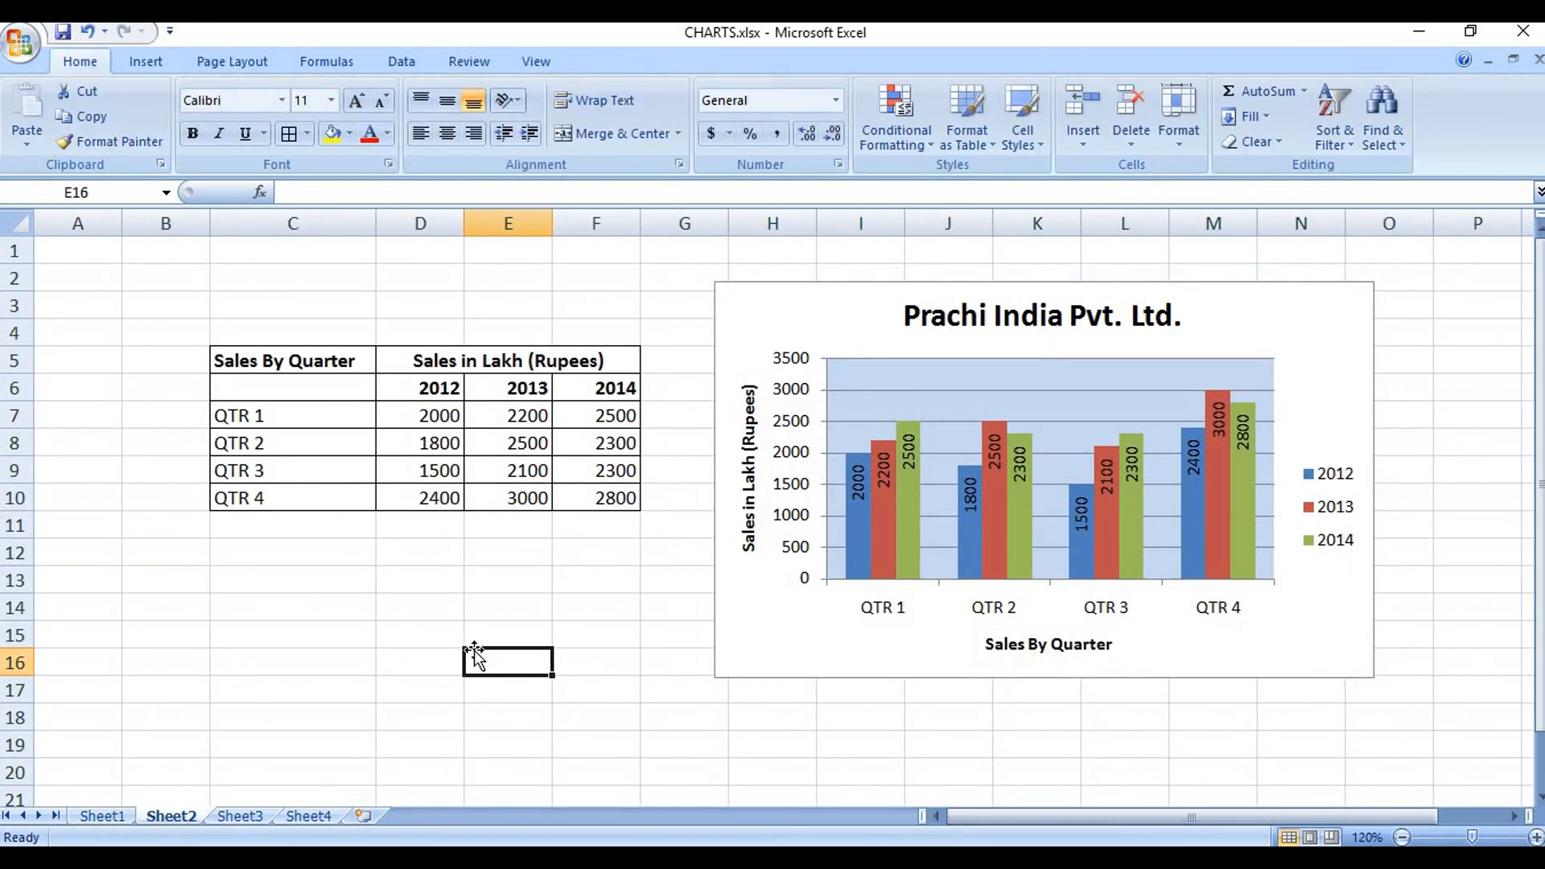